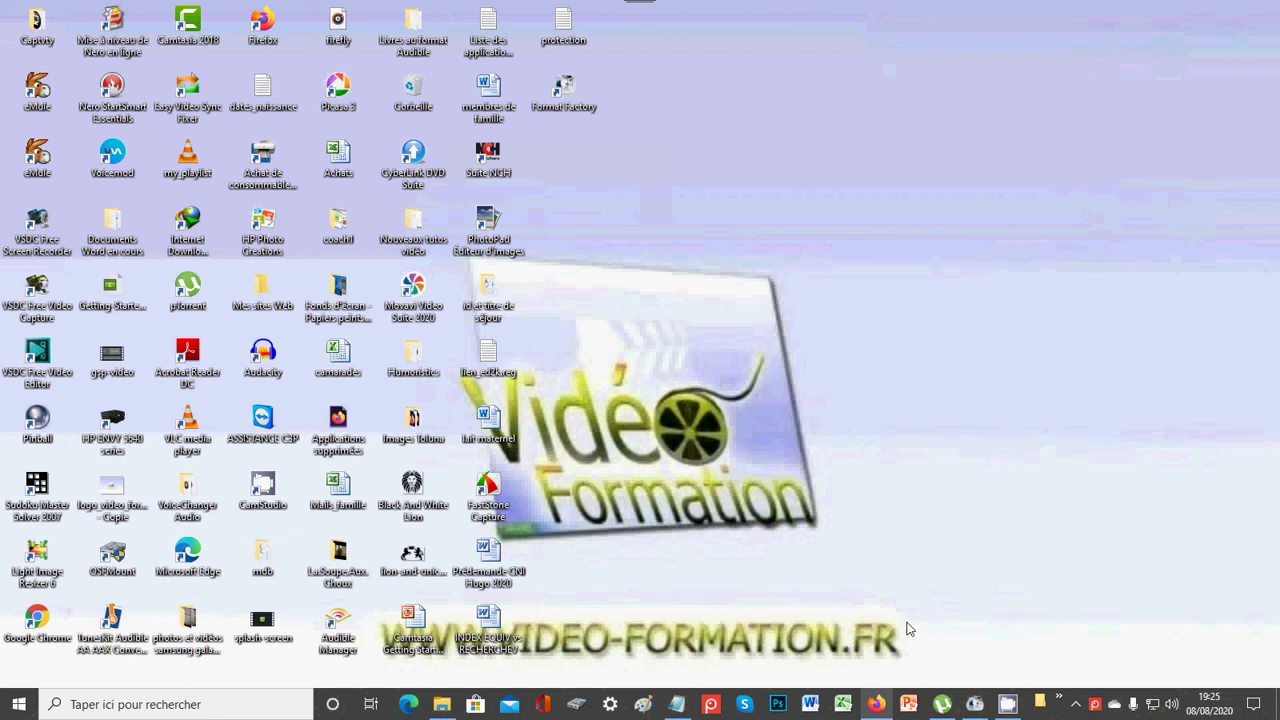
- Switch to Firefox and open the Google search settings from the "préférences google" results page
{"action": "left_click", "coordinate": [877, 706]}
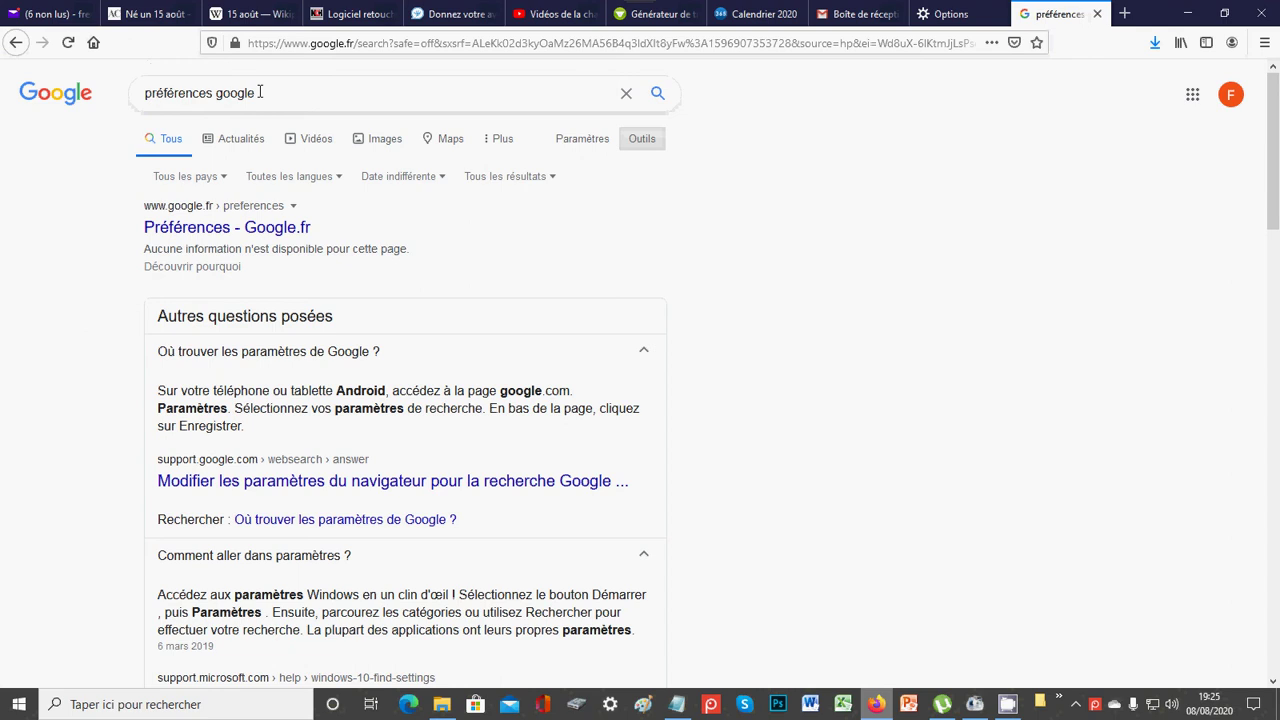
{"action": "left_click", "coordinate": [578, 147]}
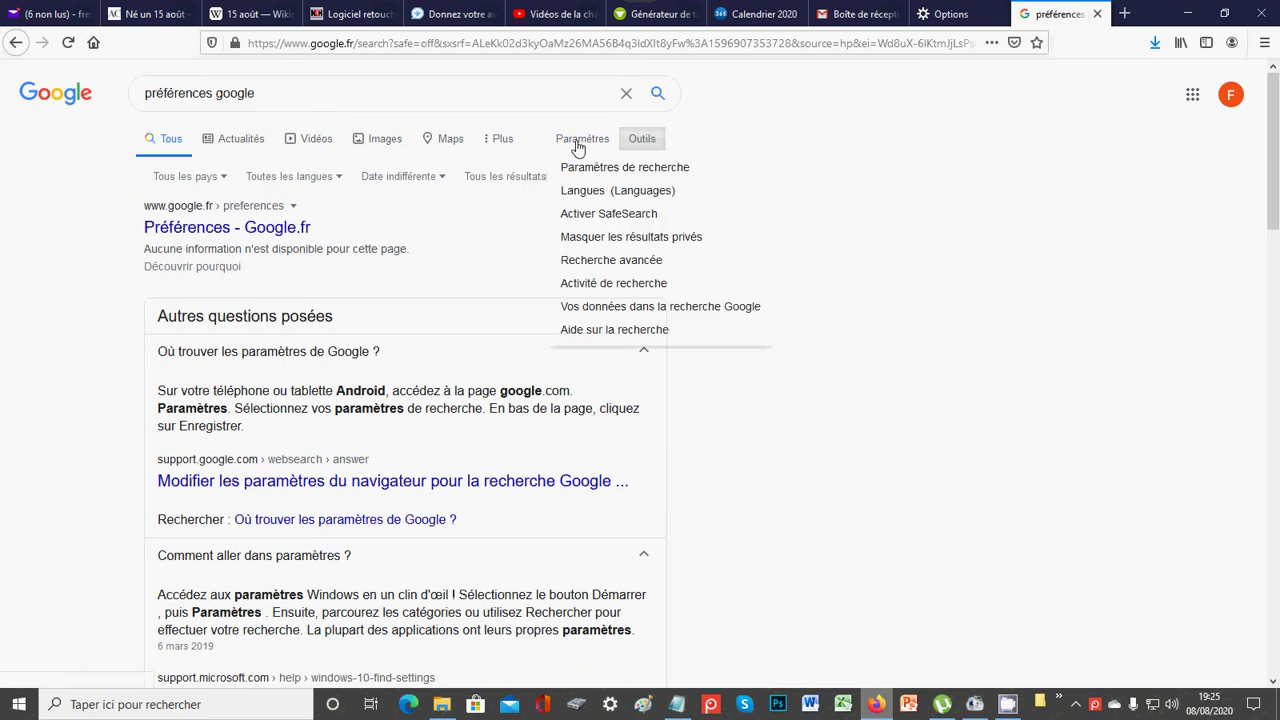
{"action": "left_click", "coordinate": [572, 168]}
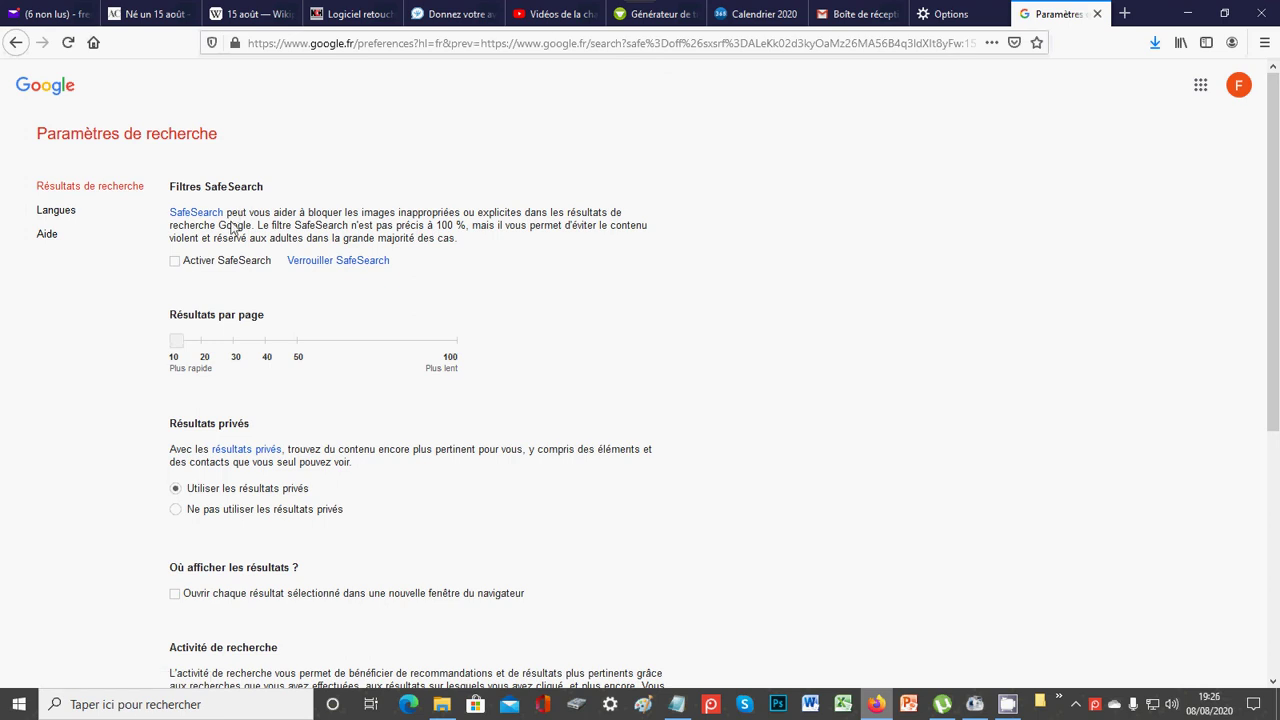
- Activate SafeSearch, try larger results-per-page values, and return the setting to 10
{"action": "left_click", "coordinate": [175, 264]}
{"action": "left_click", "coordinate": [201, 346]}
{"action": "left_click", "coordinate": [235, 344]}
{"action": "key", "text": "Left"}
{"action": "key", "text": "Left"}
- Enable opening each selected result in a new browser window and save the search preferences
{"action": "scroll", "coordinate": [253, 492], "scroll_direction": "down", "scroll_amount": 4}
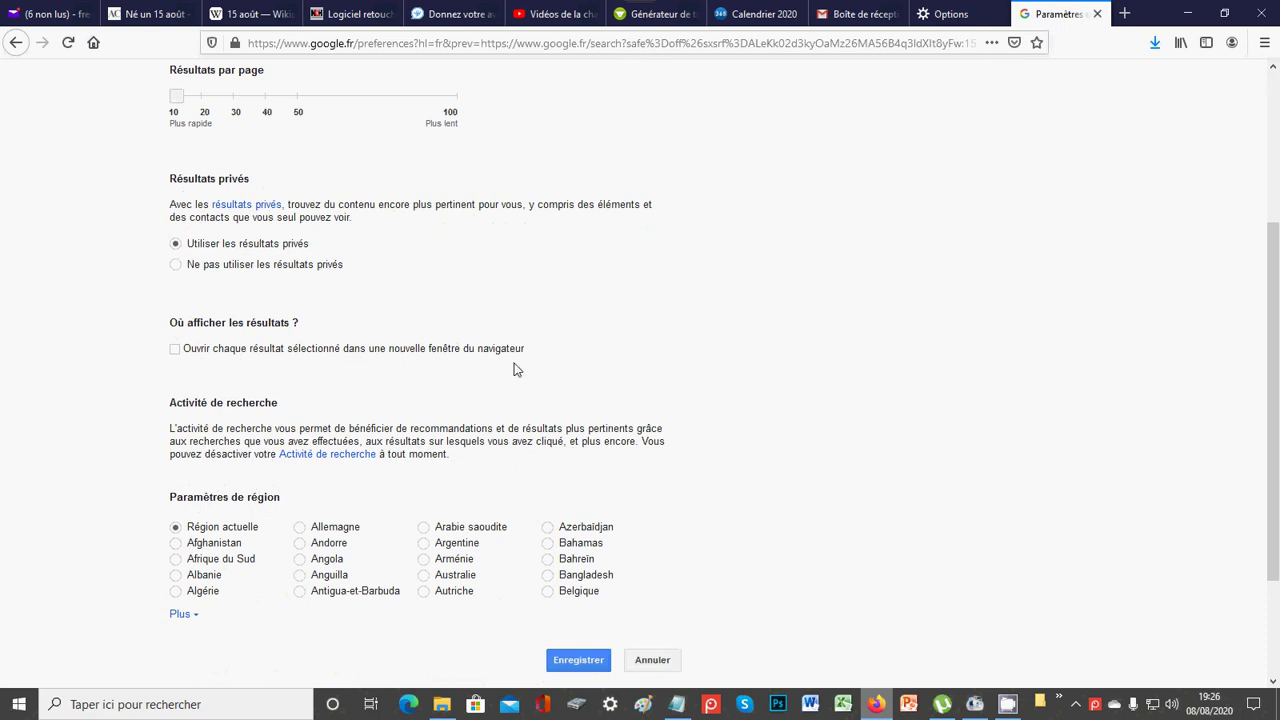
{"action": "left_click", "coordinate": [175, 350]}
{"action": "scroll", "coordinate": [395, 450], "scroll_direction": "down", "scroll_amount": 3}
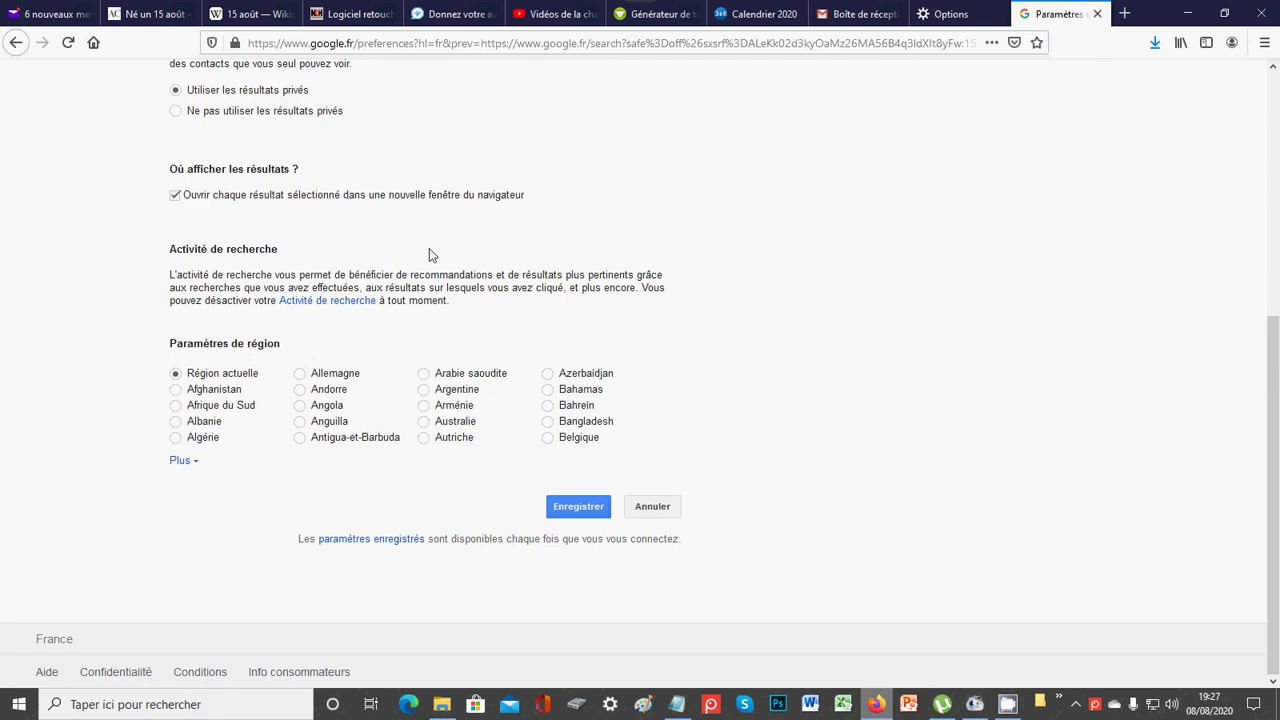
{"action": "scroll", "coordinate": [430, 252], "scroll_direction": "up", "scroll_amount": 8}
{"action": "scroll", "coordinate": [429, 251], "scroll_direction": "down", "scroll_amount": 8}
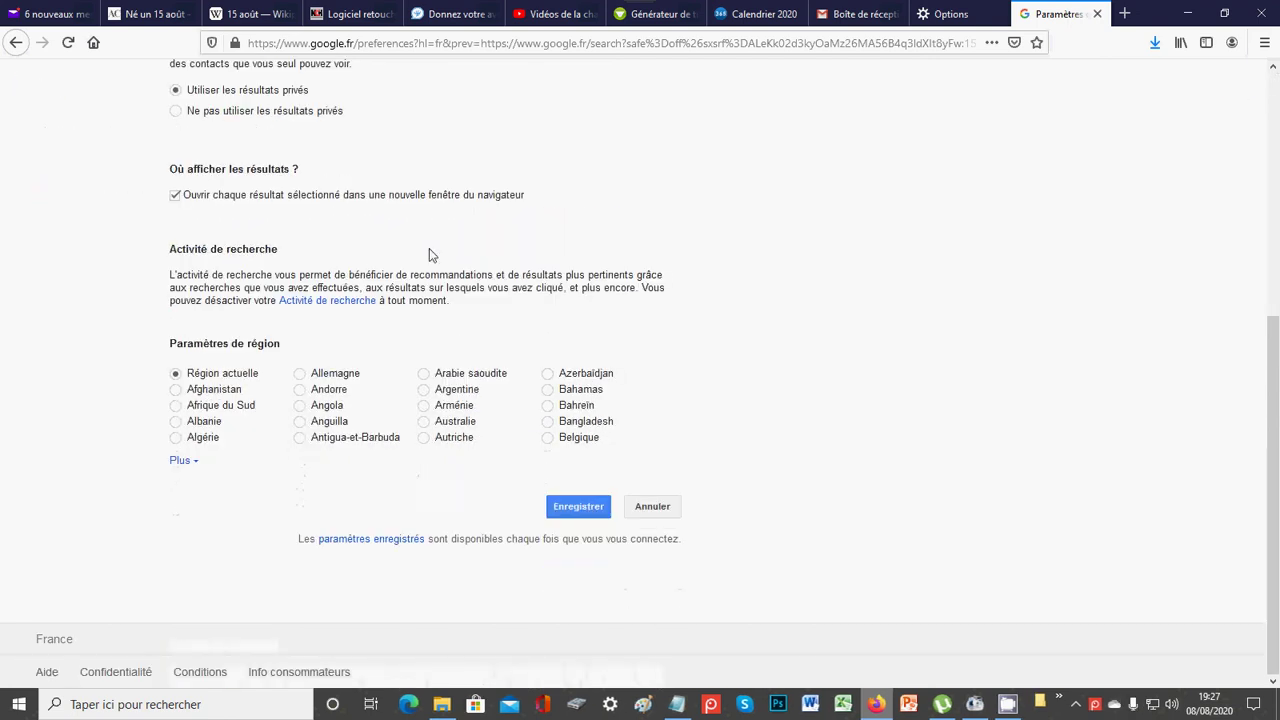
{"action": "left_click", "coordinate": [586, 510]}
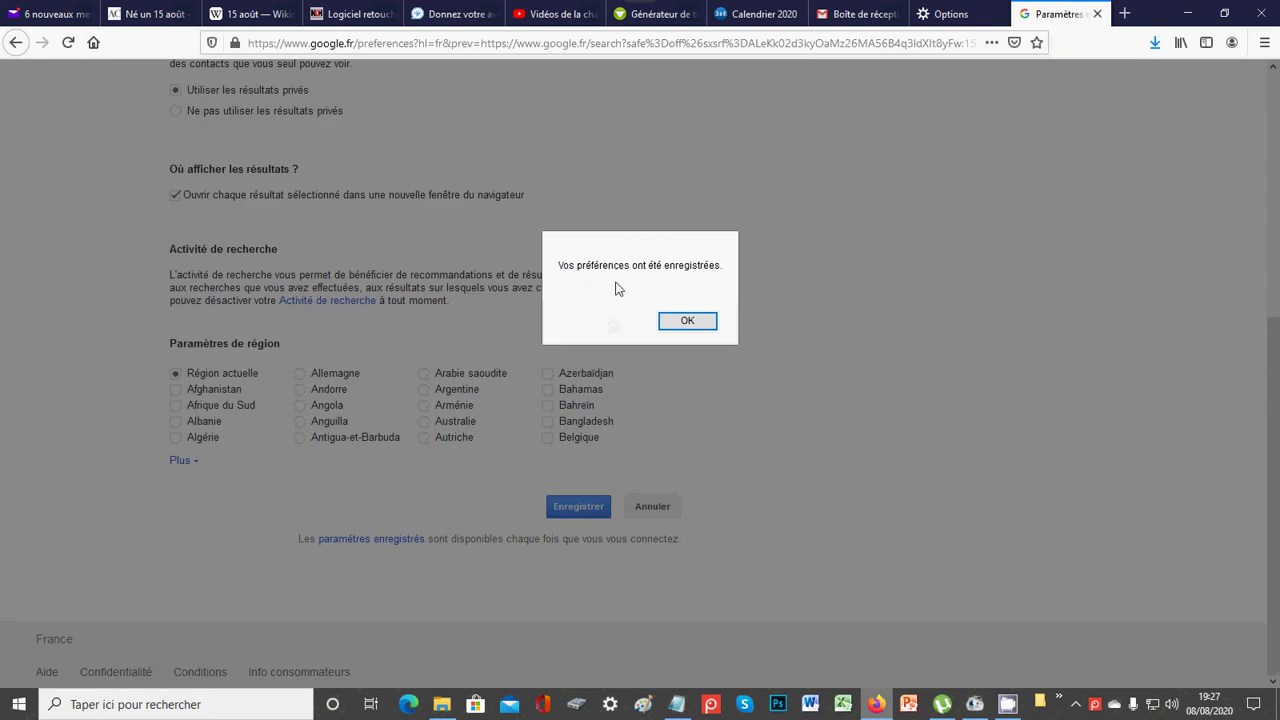
{"action": "left_click", "coordinate": [688, 321]}
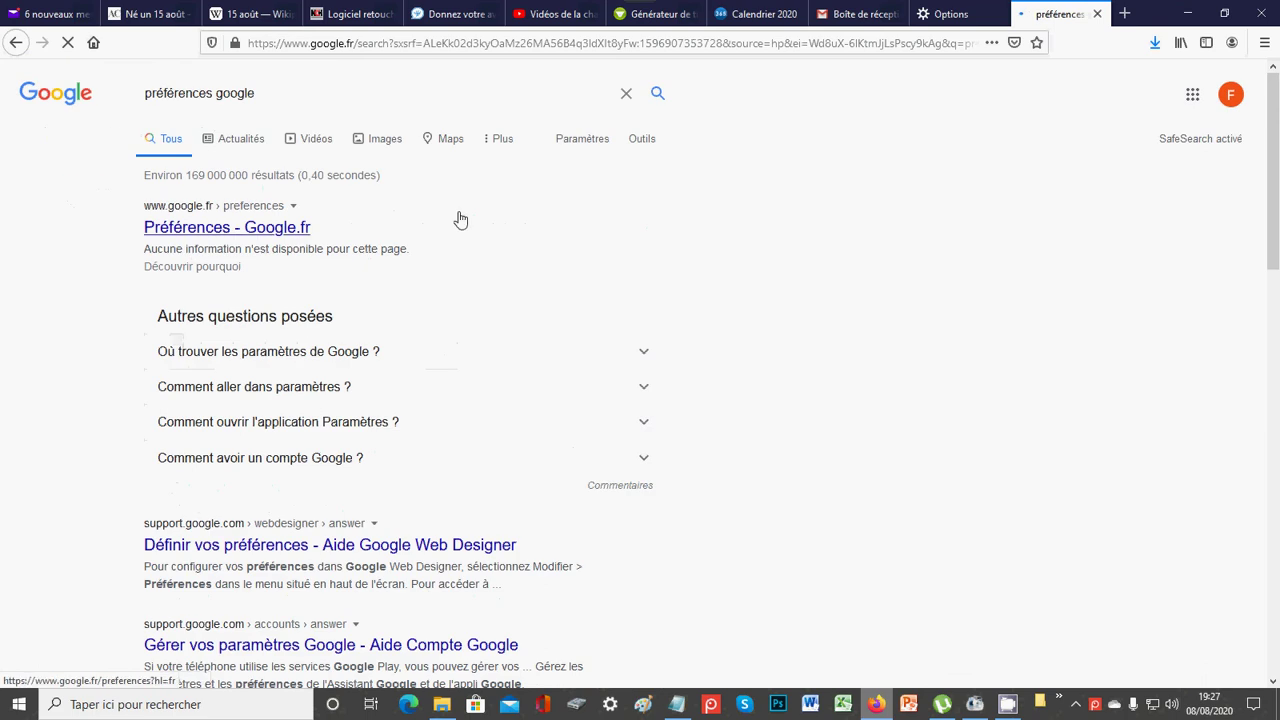
- Reopen the search settings, go to the language settings, and show the languages selectable for search results
{"action": "left_click", "coordinate": [582, 142]}
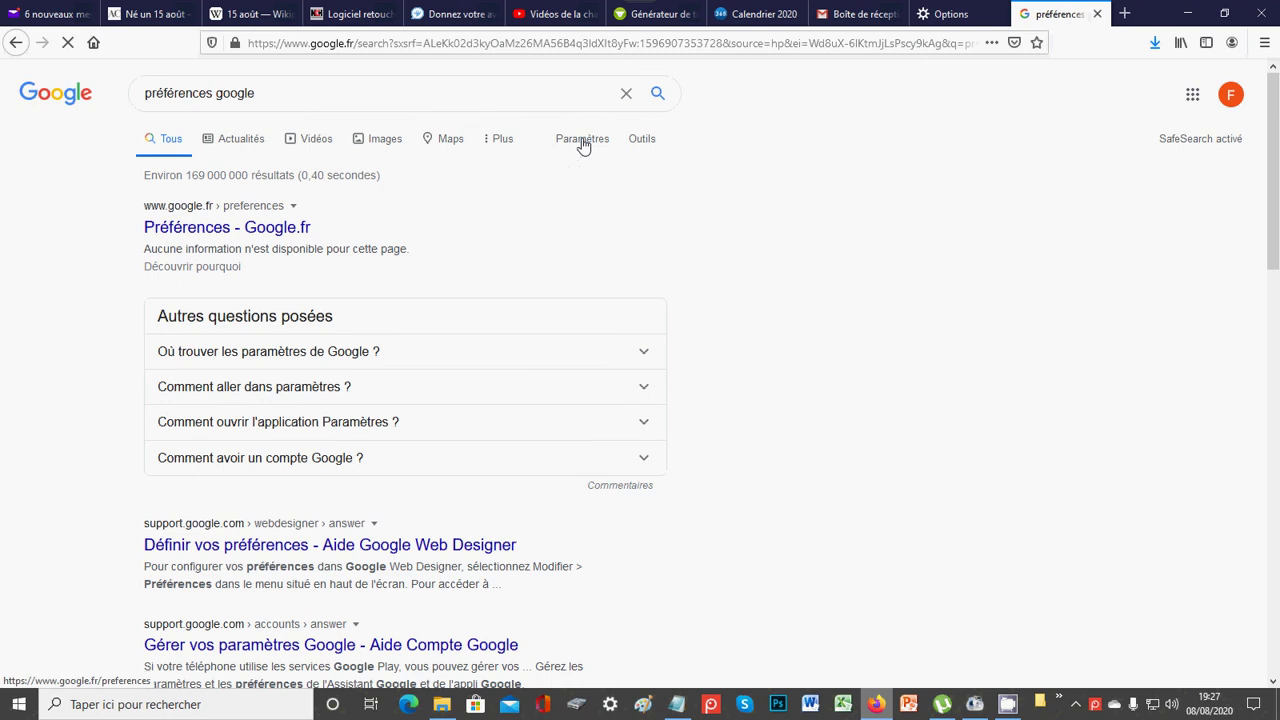
{"action": "left_click", "coordinate": [582, 145]}
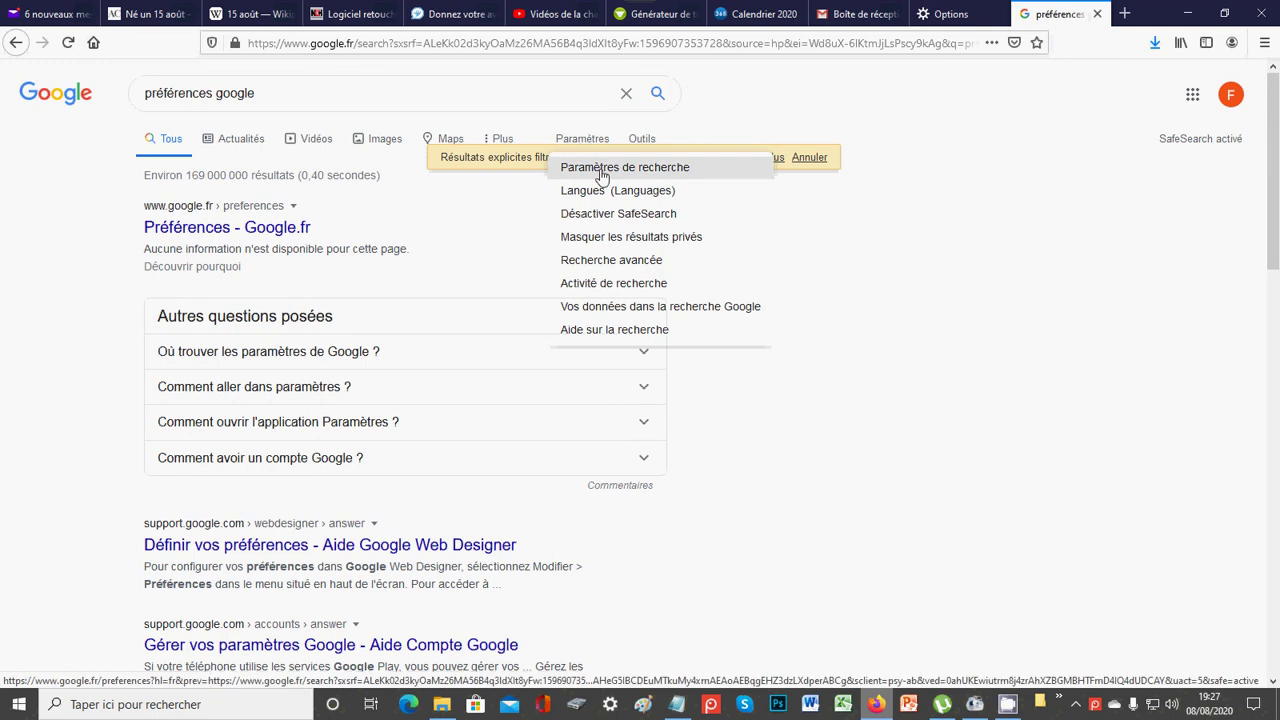
{"action": "left_click", "coordinate": [601, 172]}
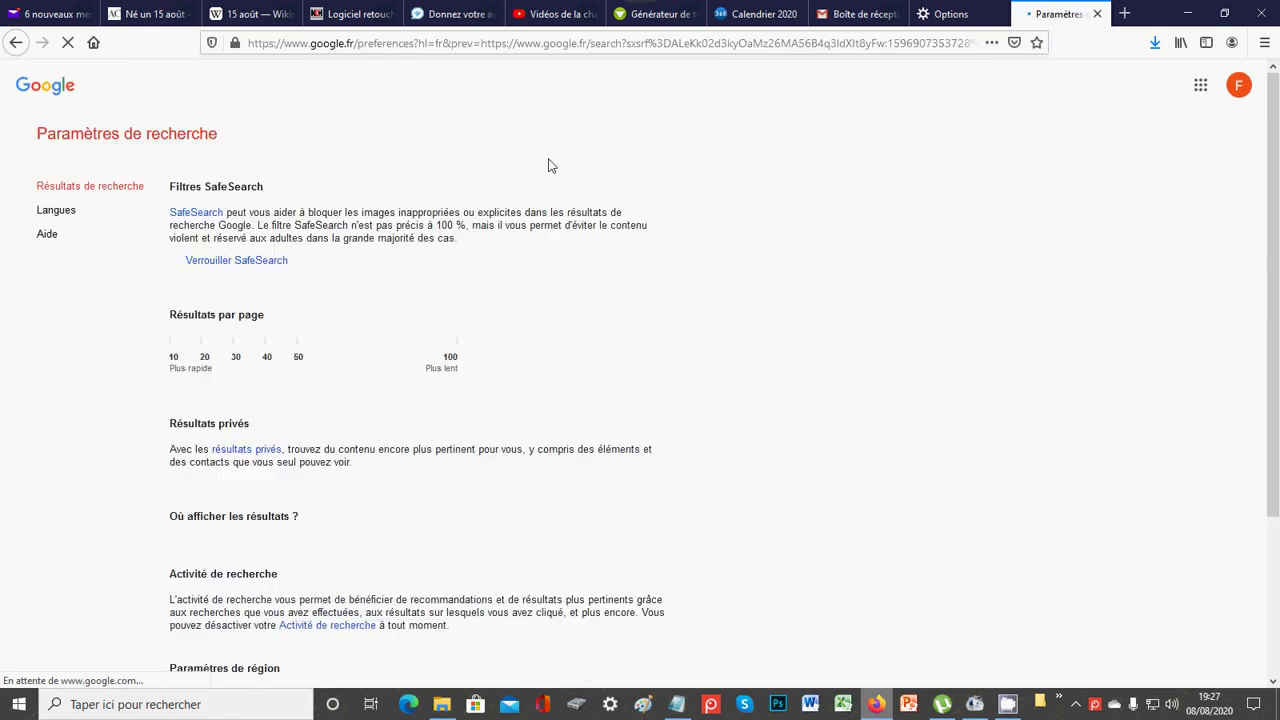
{"action": "left_click", "coordinate": [56, 211]}
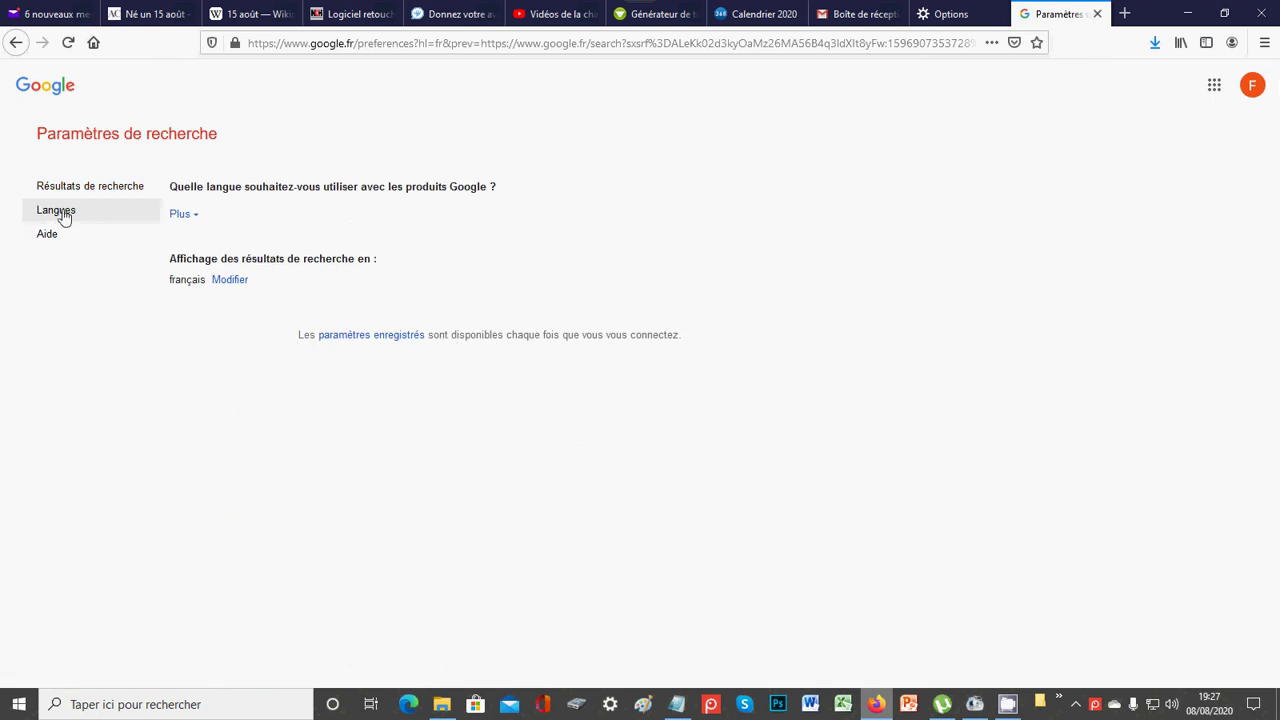
{"action": "left_click", "coordinate": [60, 213]}
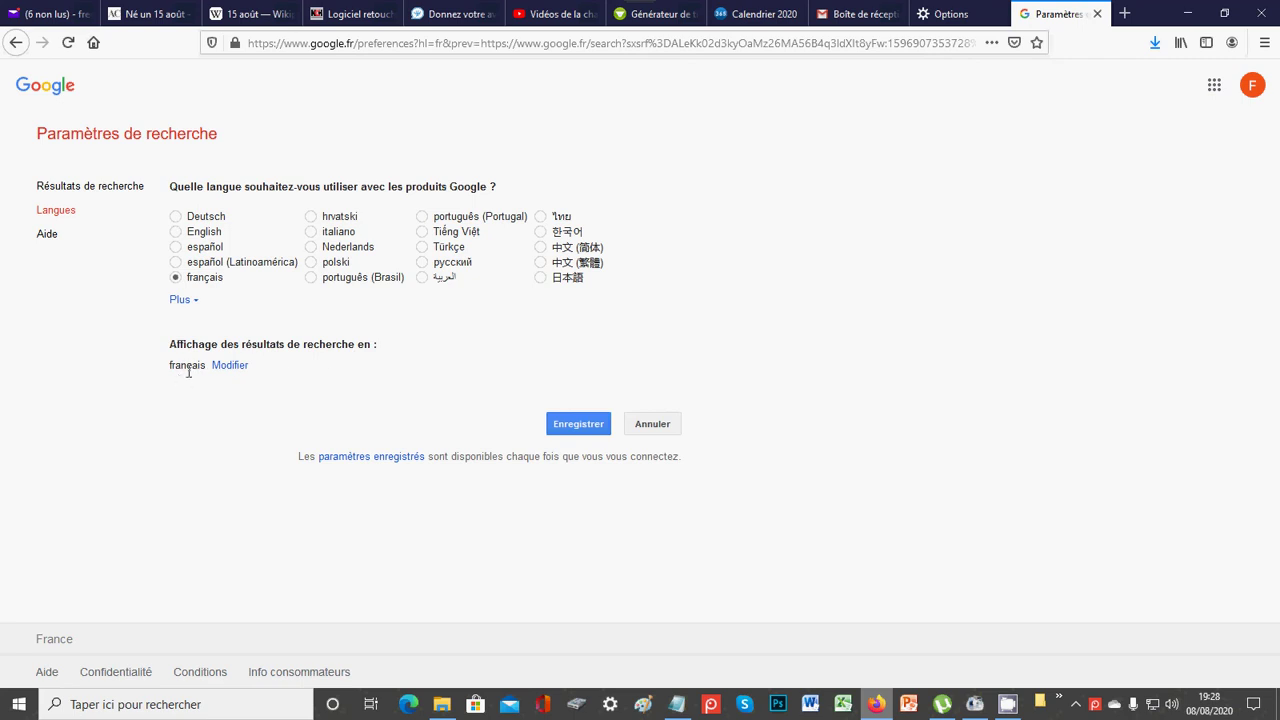
{"action": "left_click", "coordinate": [230, 366]}
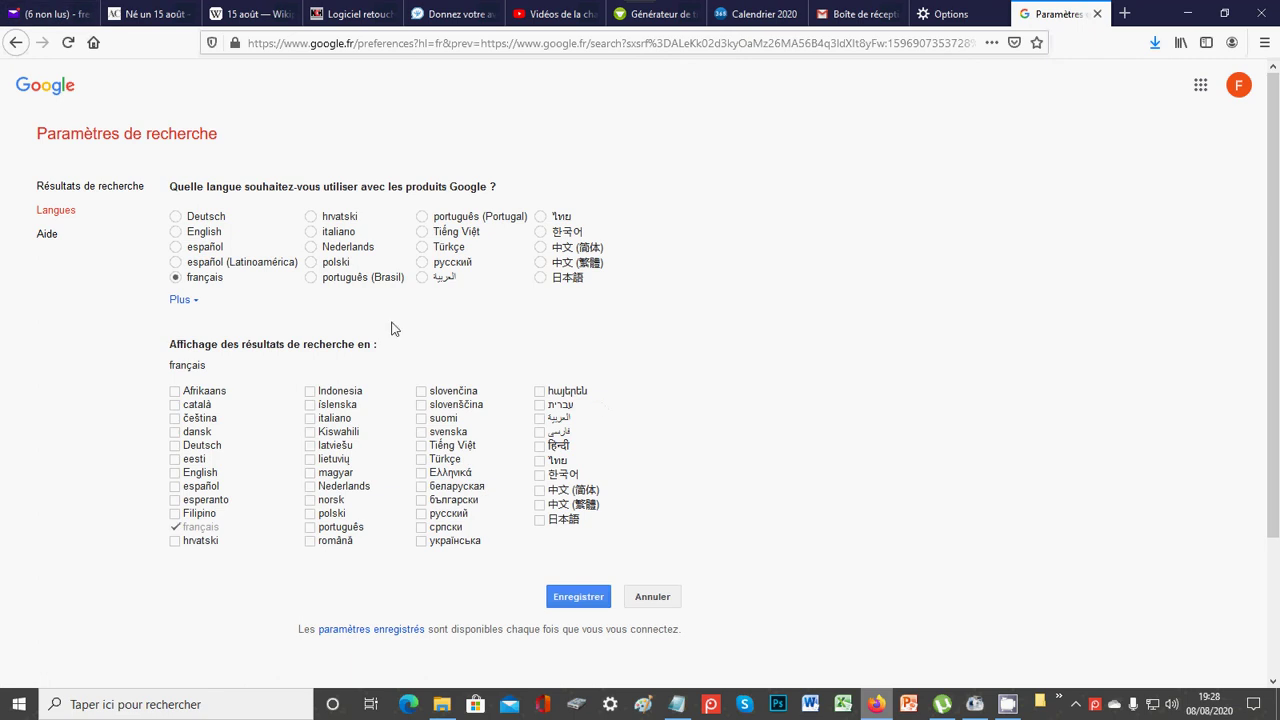
- Open the help centre from the search settings and look over its topic list
{"action": "left_click", "coordinate": [50, 236]}
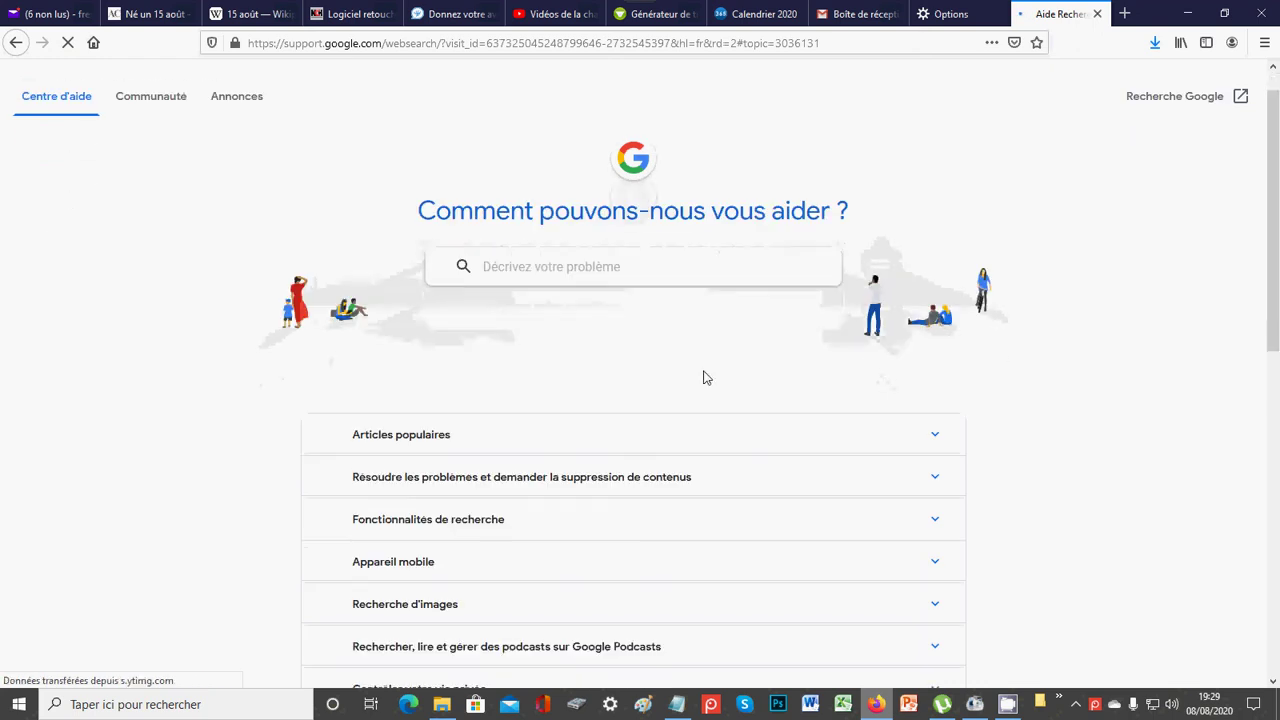
{"action": "scroll", "coordinate": [702, 372], "scroll_direction": "down", "scroll_amount": 2}
{"action": "scroll", "coordinate": [700, 274], "scroll_direction": "up", "scroll_amount": 1}
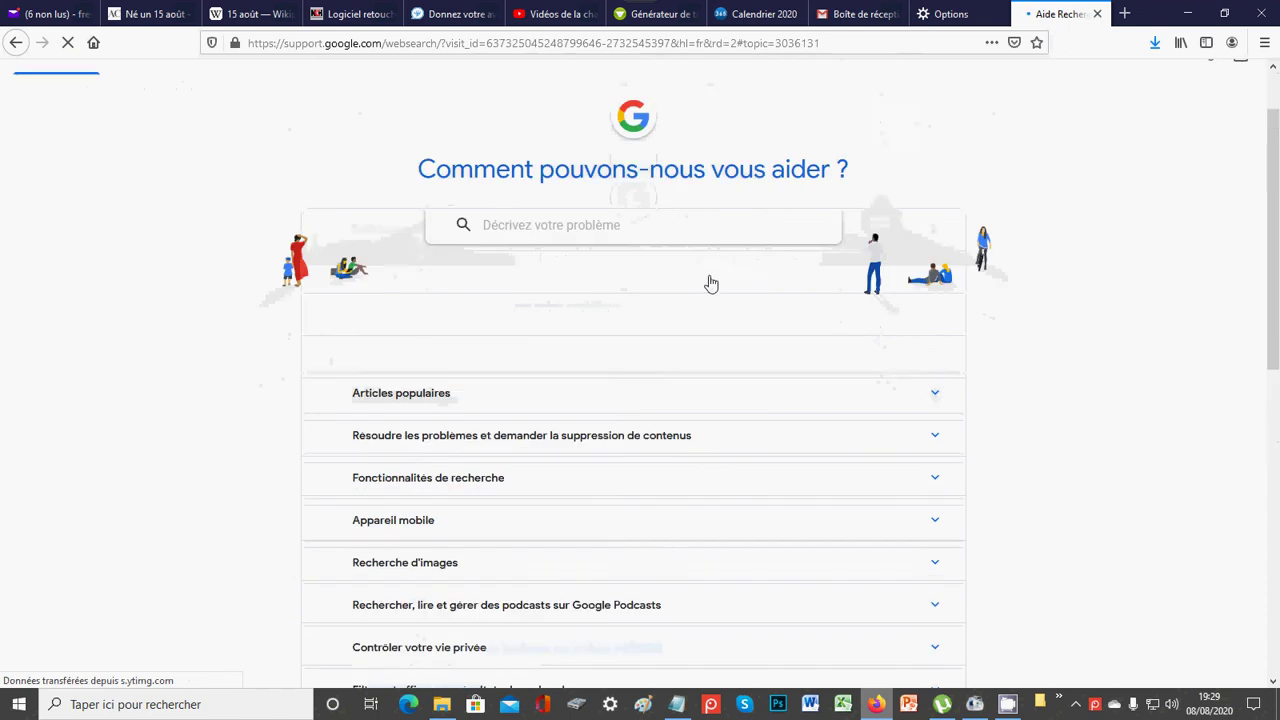
{"action": "scroll", "coordinate": [710, 284], "scroll_direction": "up", "scroll_amount": 1}
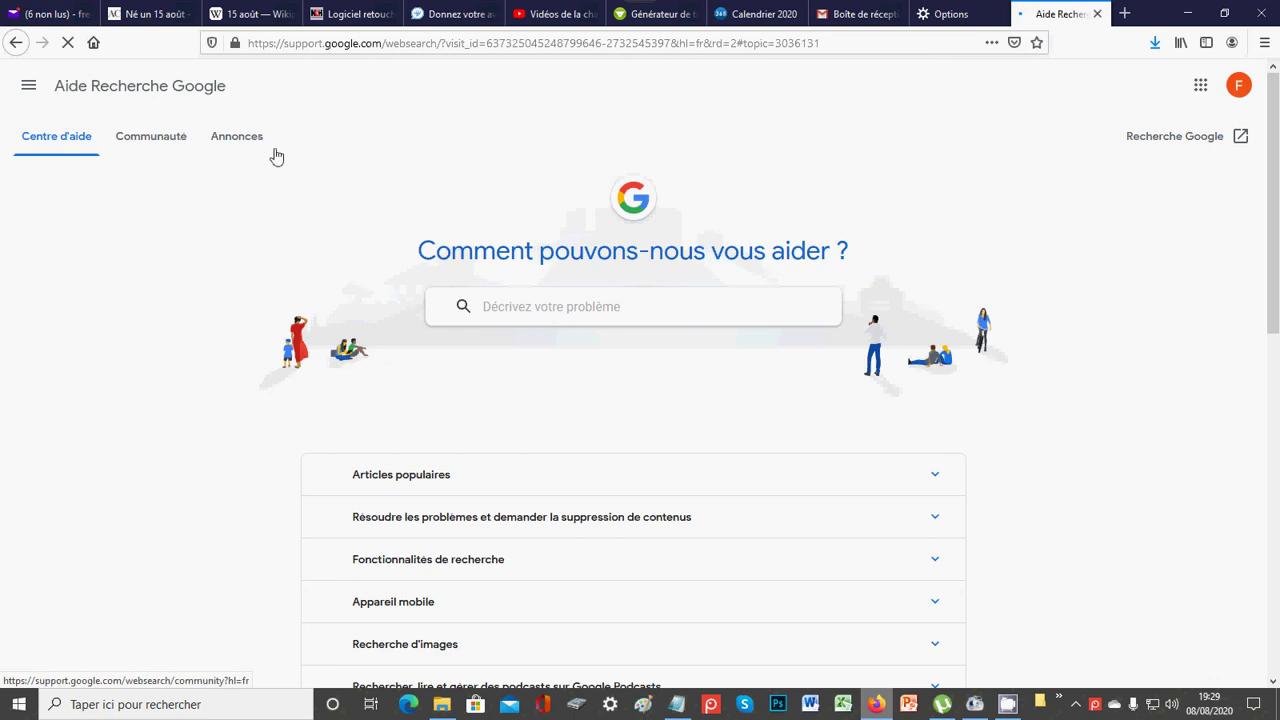
{"action": "scroll", "coordinate": [557, 416], "scroll_direction": "down", "scroll_amount": 3}
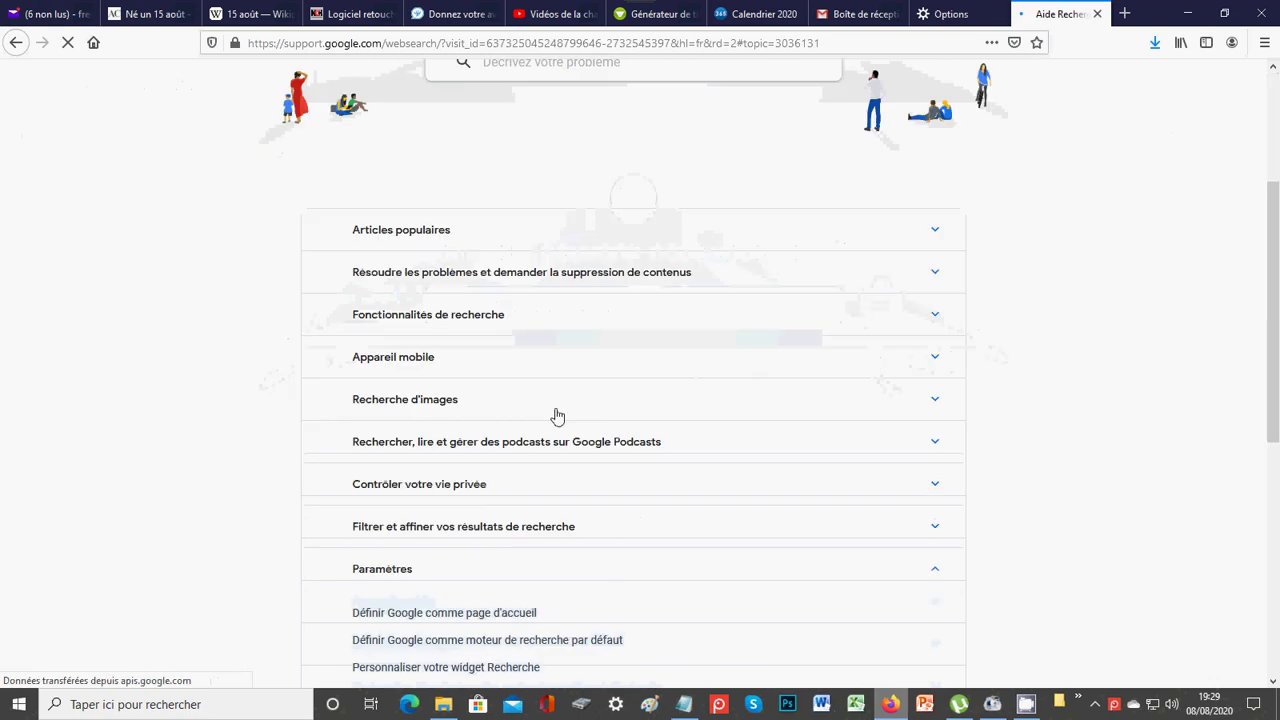
- Review the help topics one by one, from "Articles populaires" through "Recherche d'images"
{"action": "left_click", "coordinate": [935, 237]}
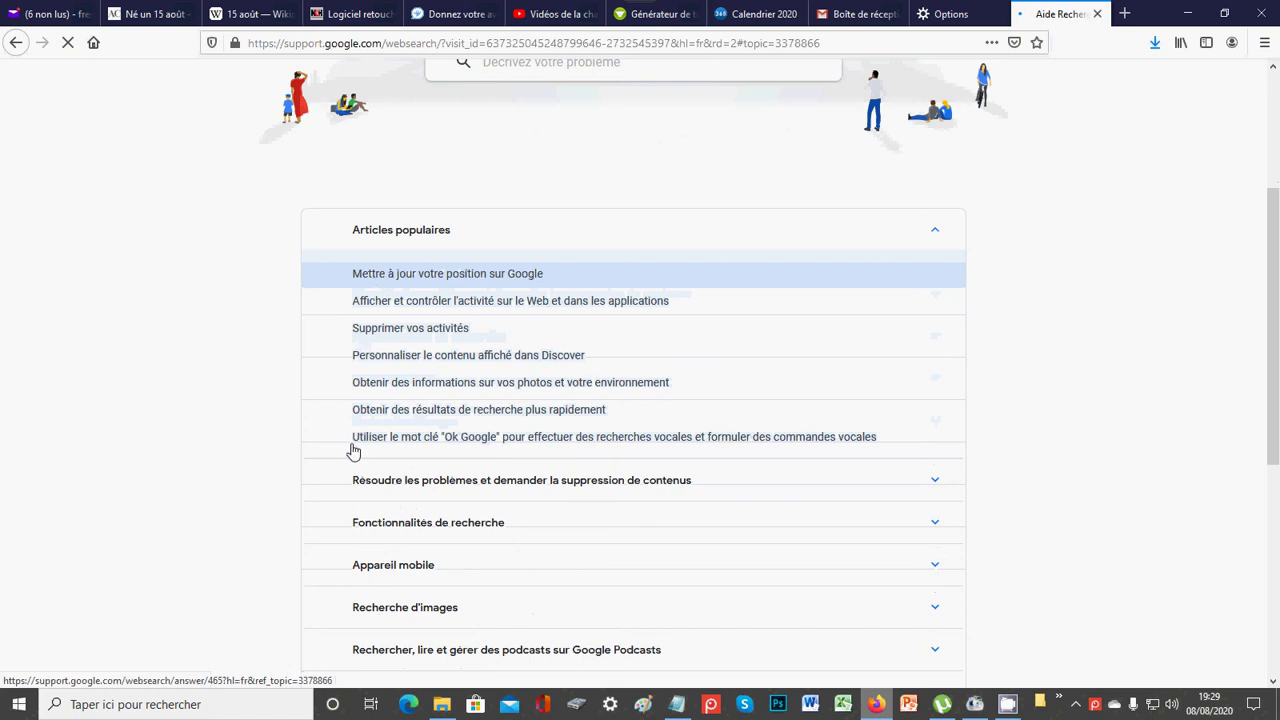
{"action": "left_click", "coordinate": [937, 482]}
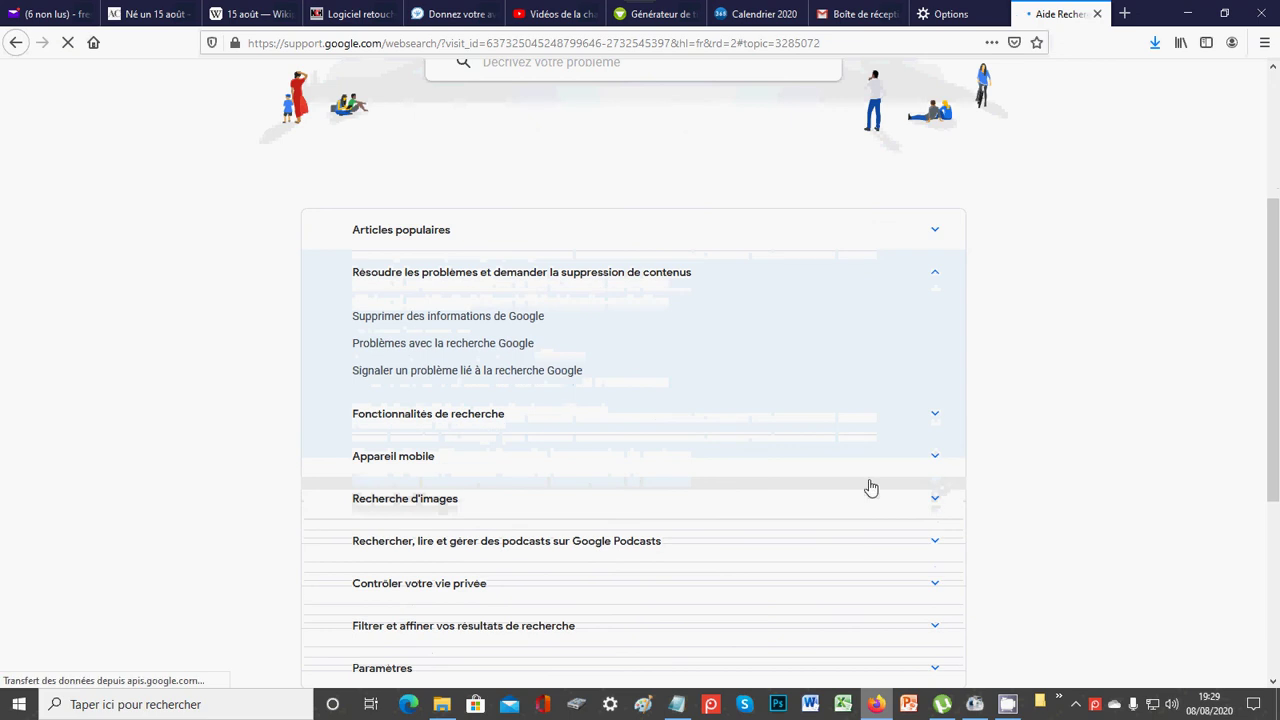
{"action": "left_click", "coordinate": [936, 418]}
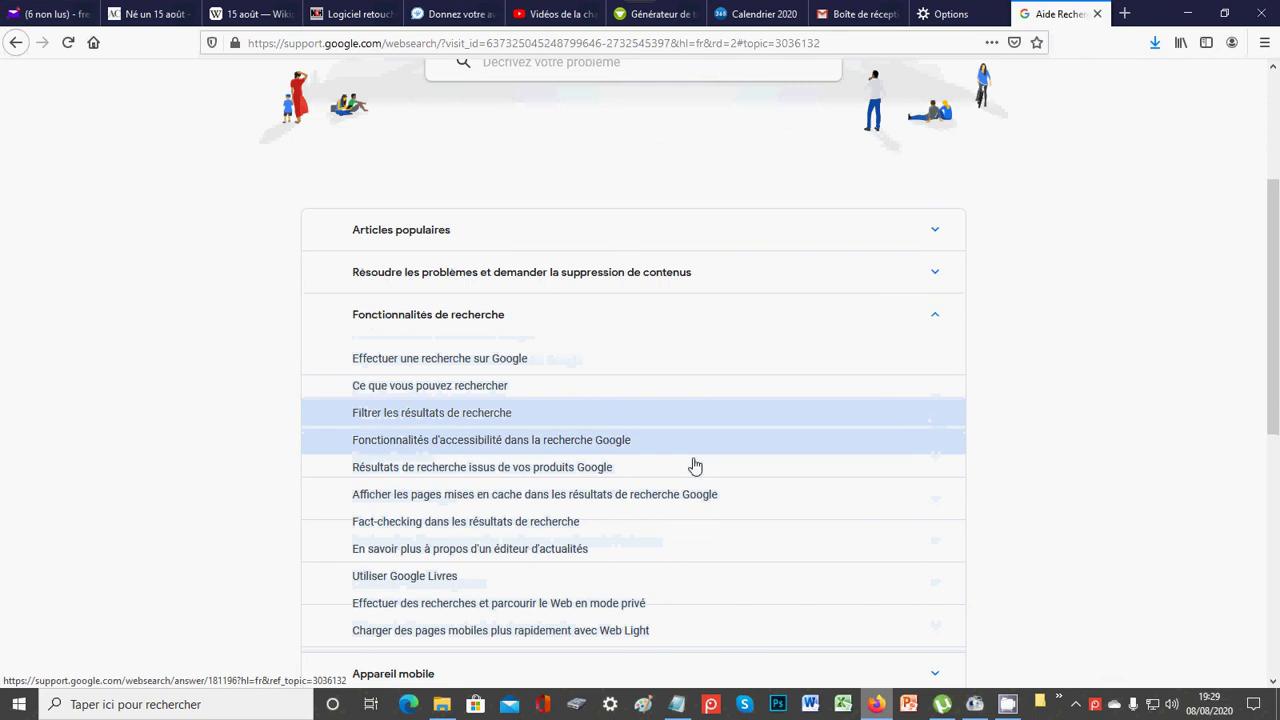
{"action": "scroll", "coordinate": [648, 488], "scroll_direction": "down", "scroll_amount": 3}
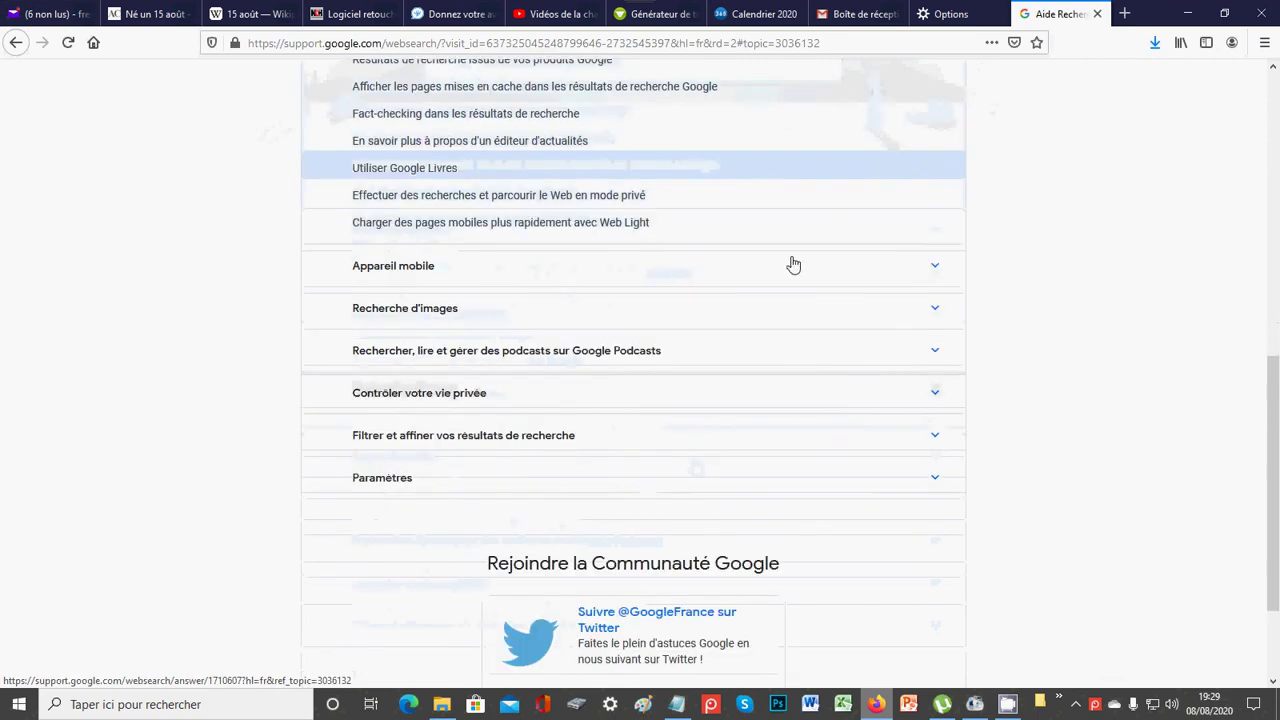
{"action": "left_click", "coordinate": [936, 270]}
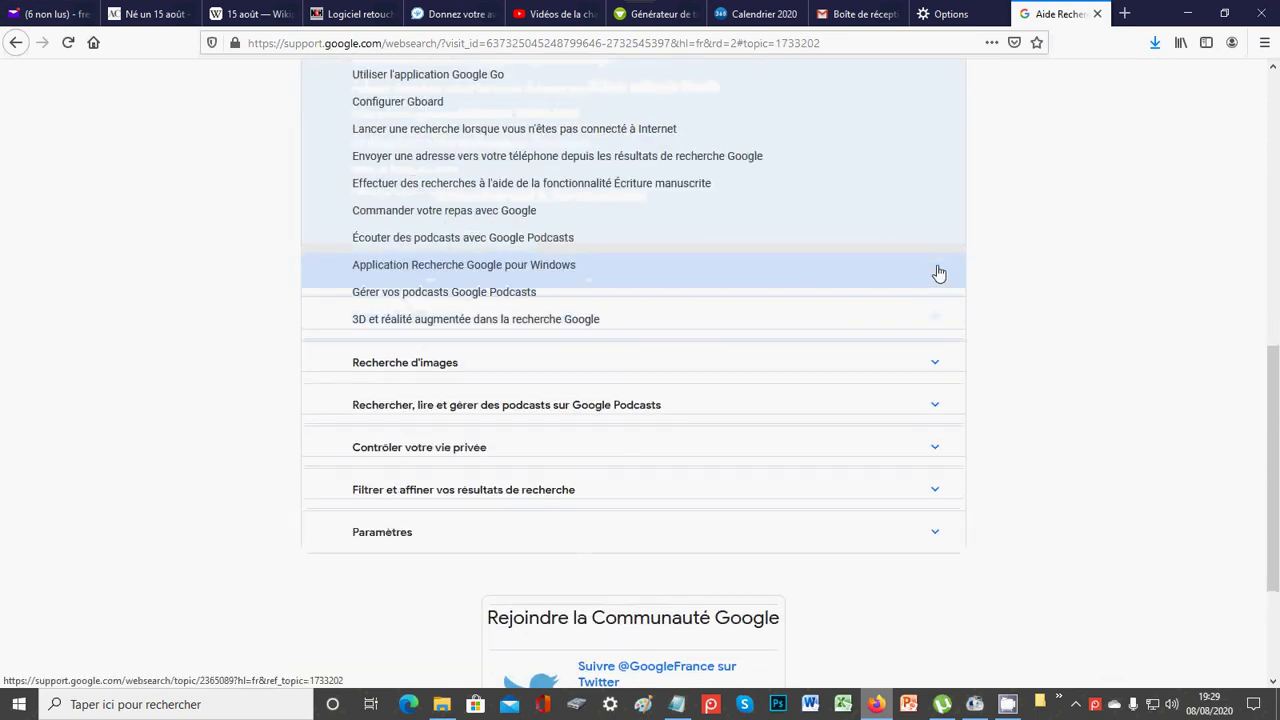
{"action": "left_click", "coordinate": [932, 366]}
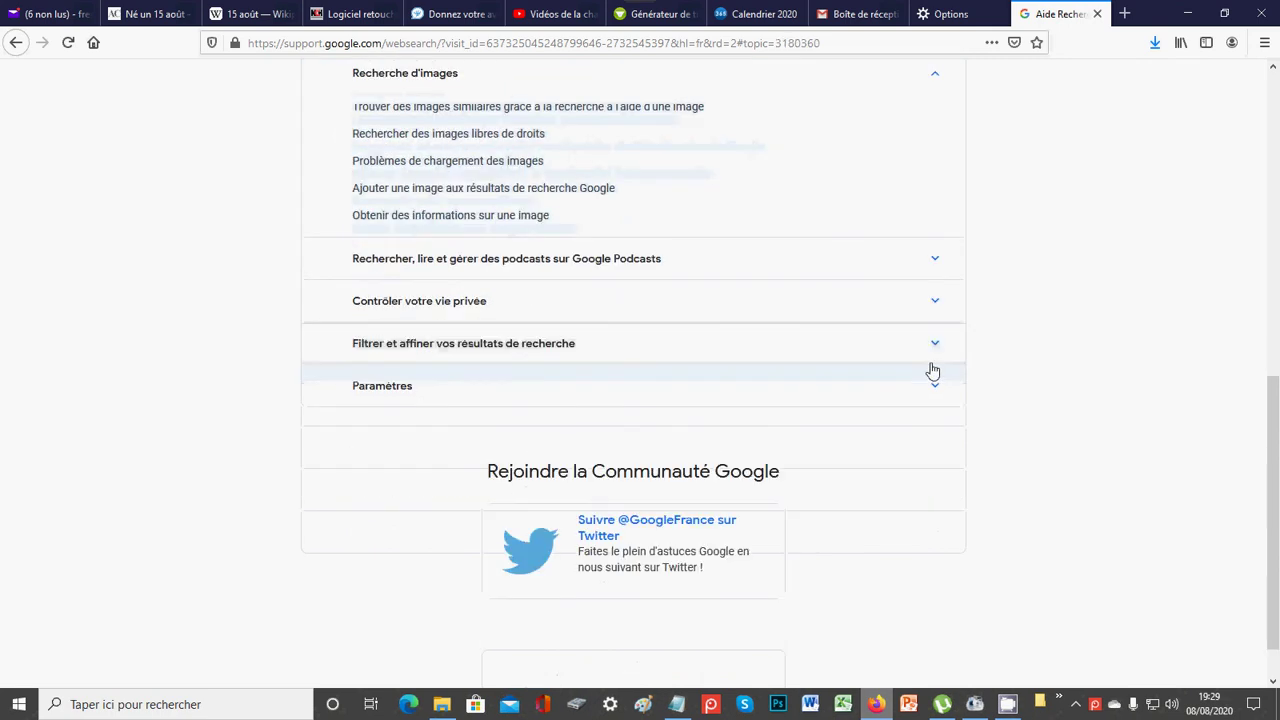
- Review the articles in the podcasts, "Contrôler votre vie privée", "Filtrer et affiner vos résultats de recherche" and "Paramètres" help topics
{"action": "left_click_drag", "start_coordinate": [567, 190], "coordinate": [929, 334]}
{"action": "left_click", "coordinate": [931, 300]}
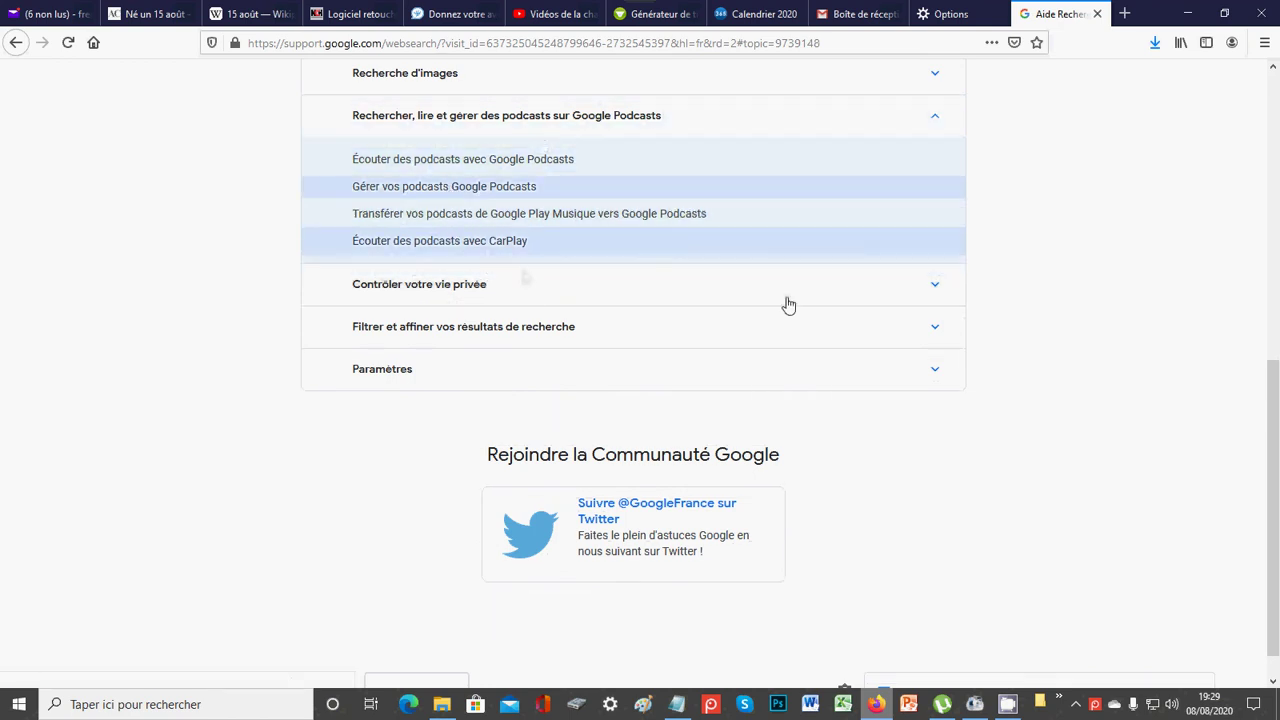
{"action": "left_click", "coordinate": [931, 289]}
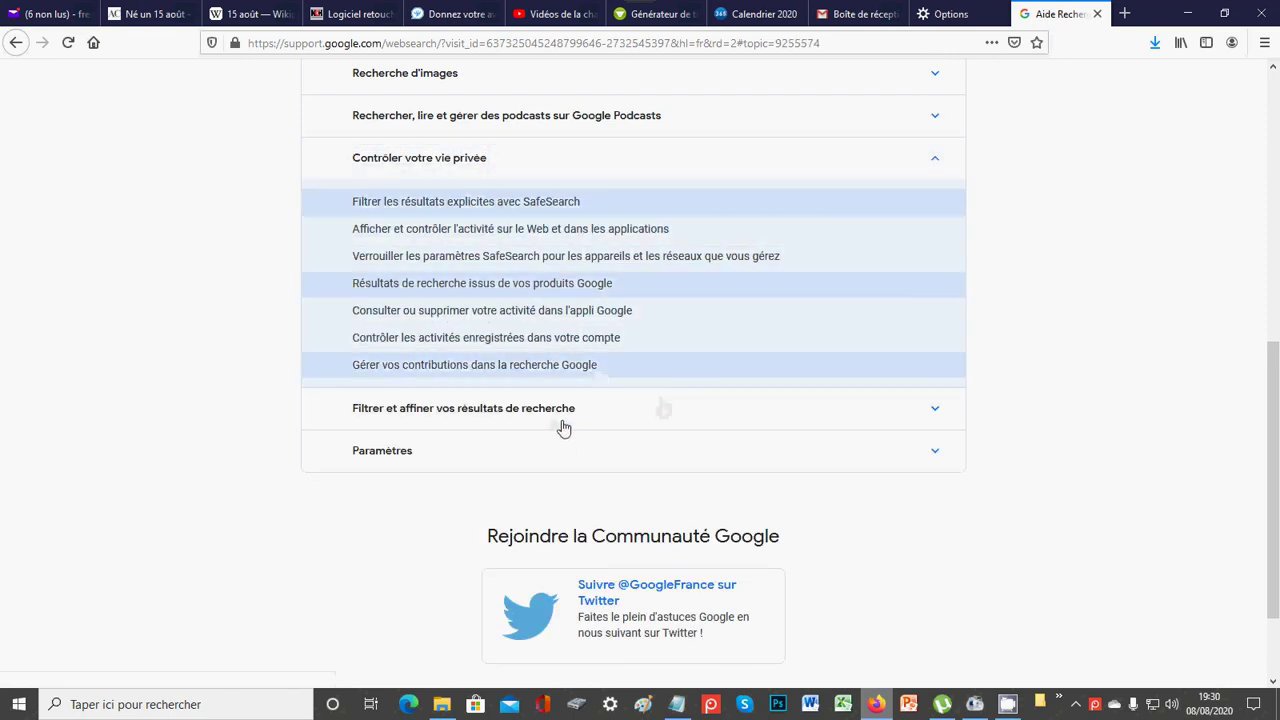
{"action": "left_click", "coordinate": [936, 415]}
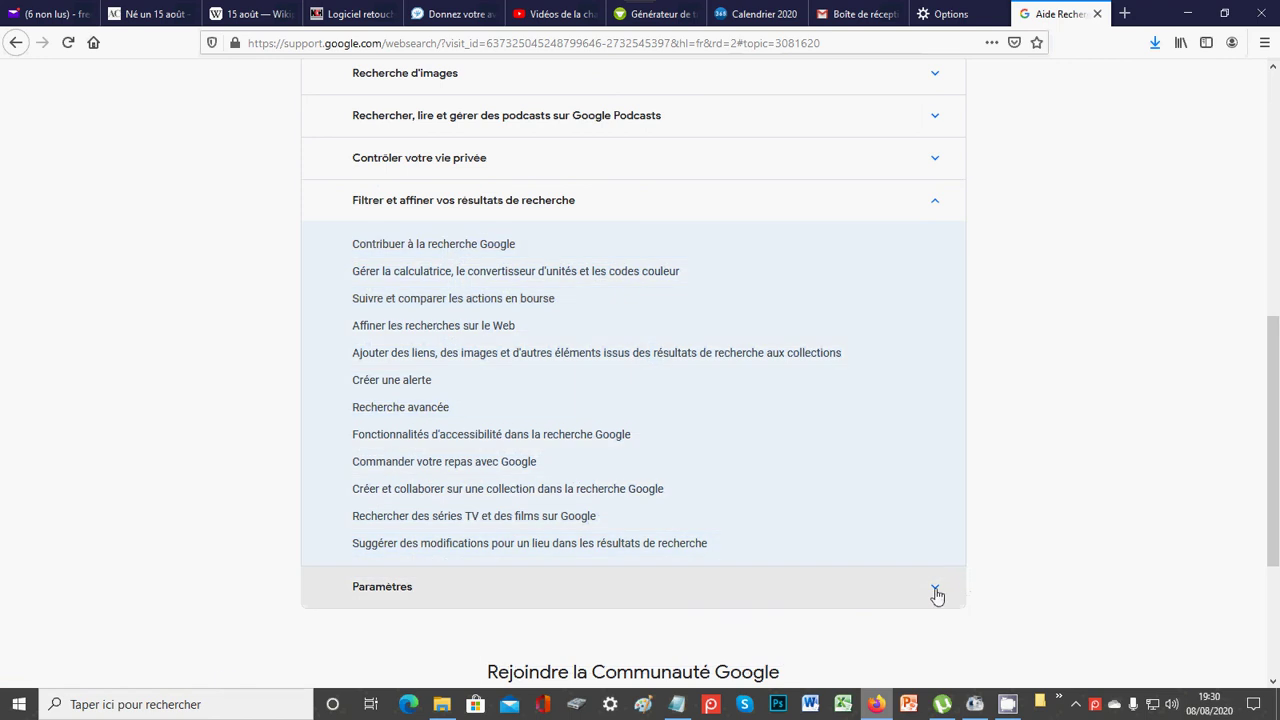
{"action": "left_click", "coordinate": [934, 592]}
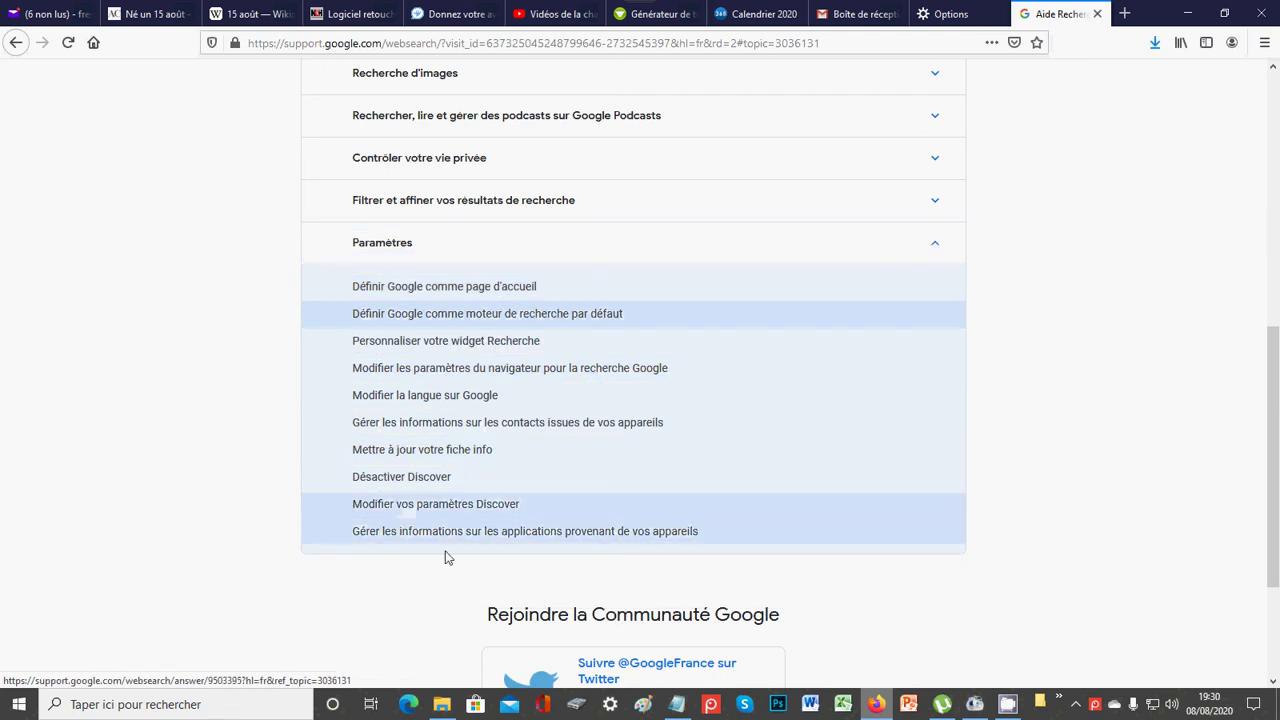
{"action": "scroll", "coordinate": [654, 528], "scroll_direction": "down", "scroll_amount": 3}
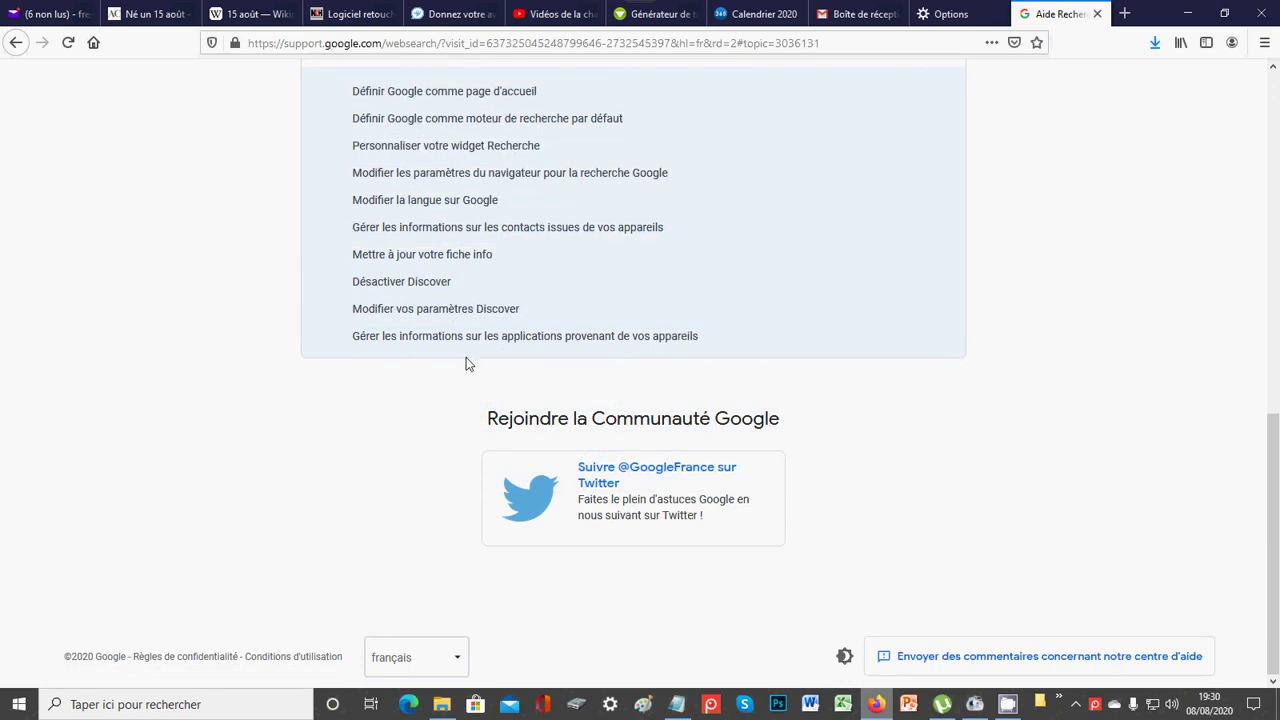
{"action": "scroll", "coordinate": [440, 330], "scroll_direction": "up", "scroll_amount": 12}
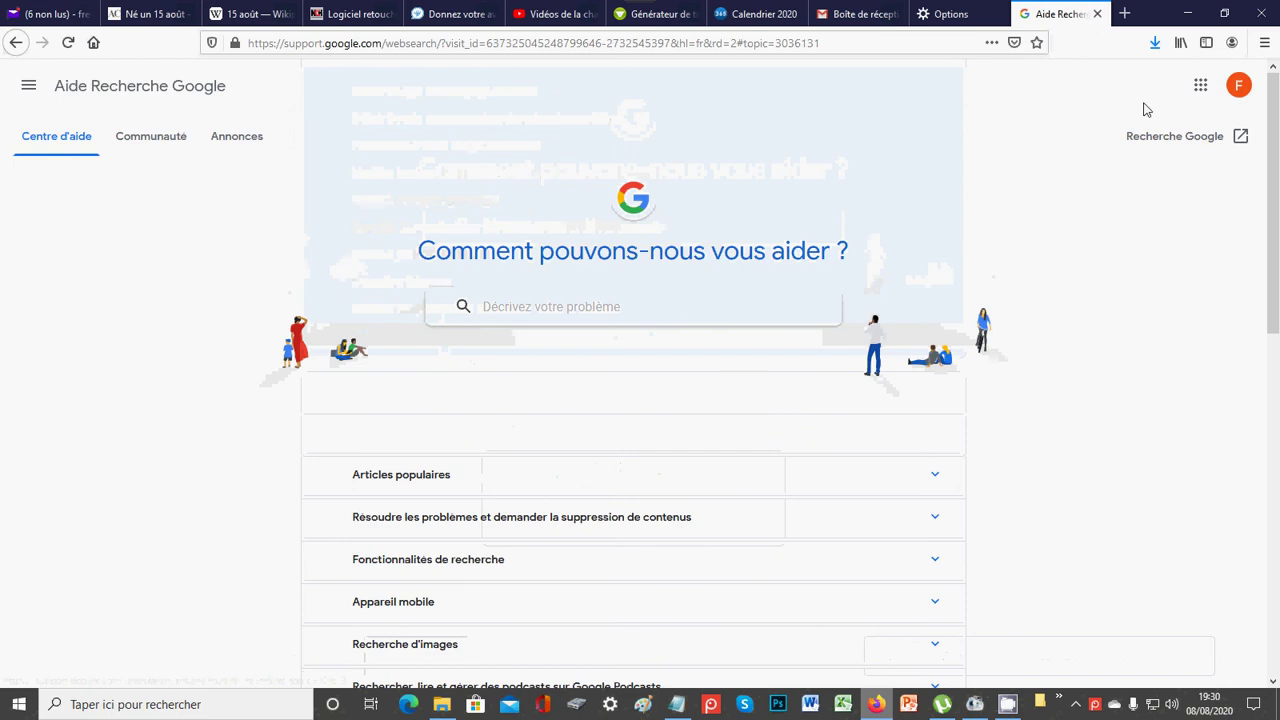
- Go back from the help centre to the "préférences google" results and reopen the search settings page
{"action": "left_click", "coordinate": [15, 44]}
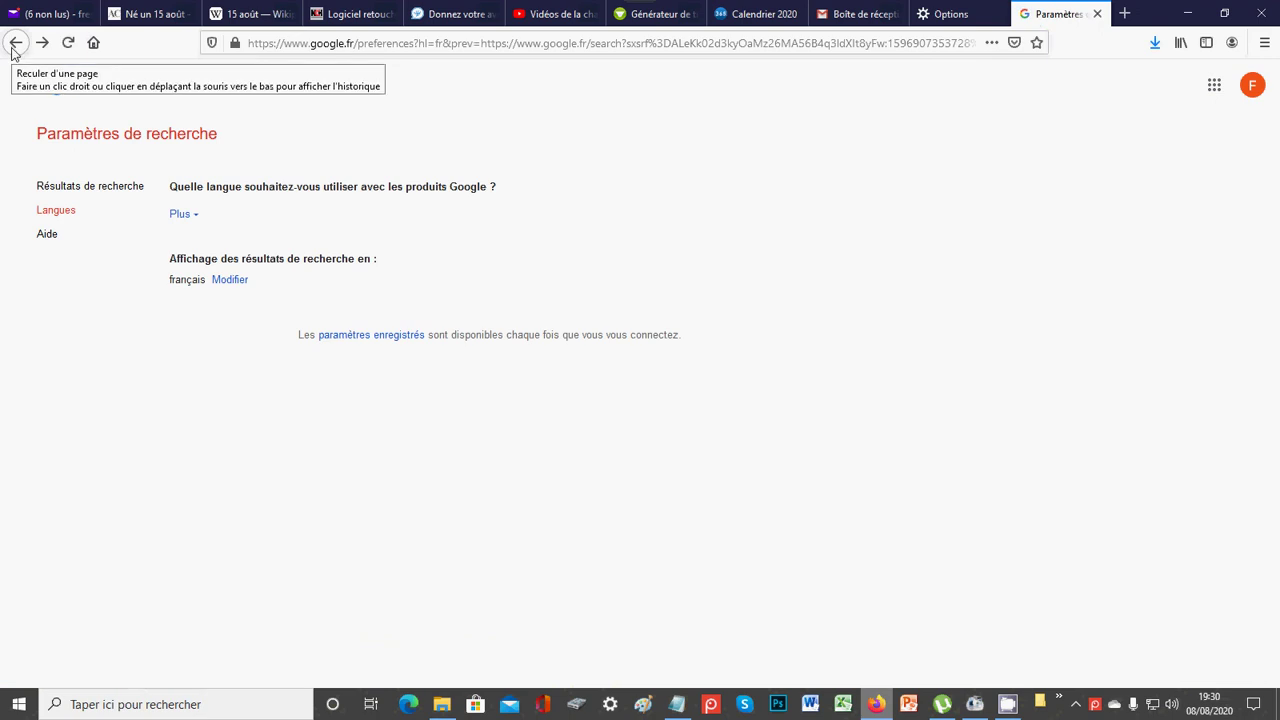
{"action": "left_click", "coordinate": [14, 50]}
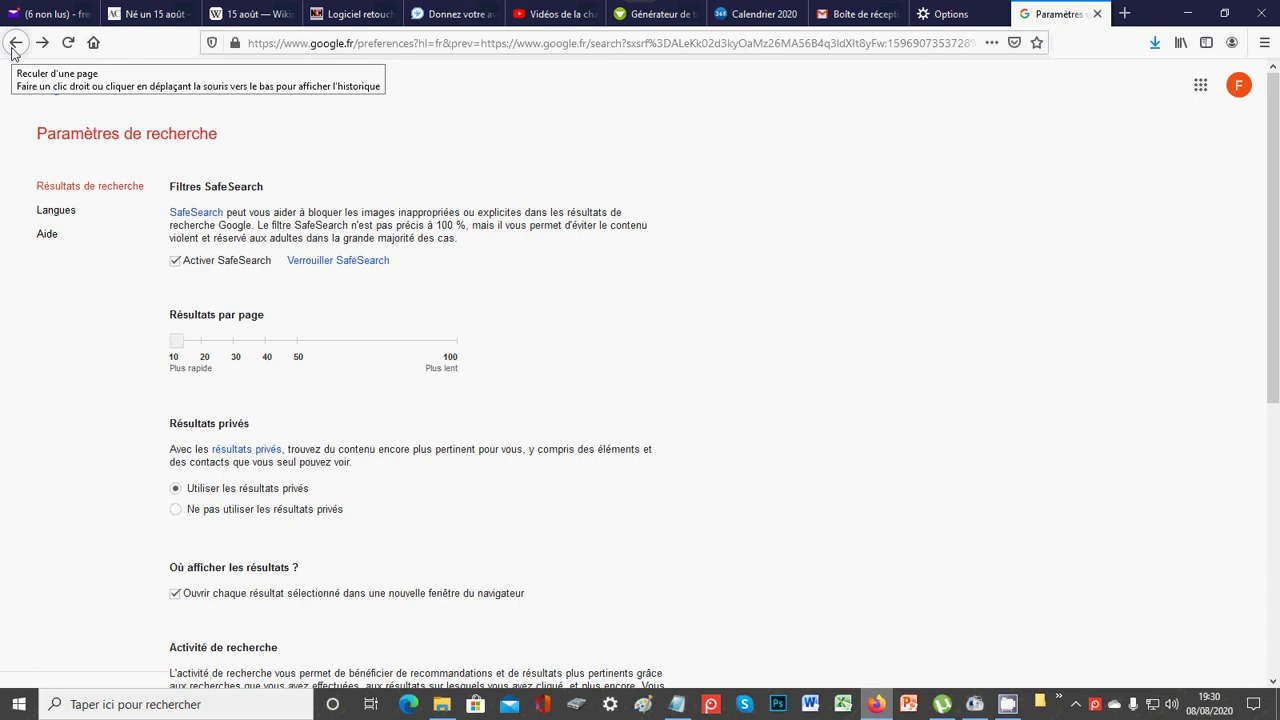
{"action": "left_click", "coordinate": [13, 48]}
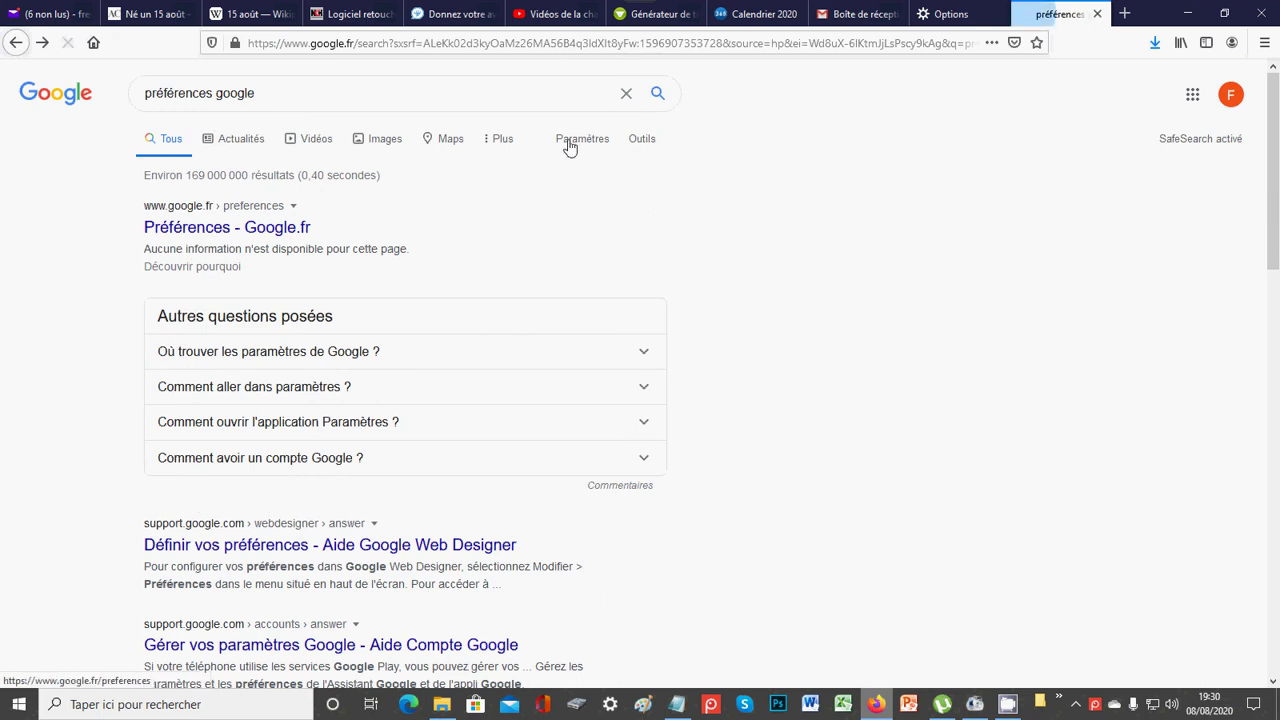
{"action": "left_click", "coordinate": [569, 147]}
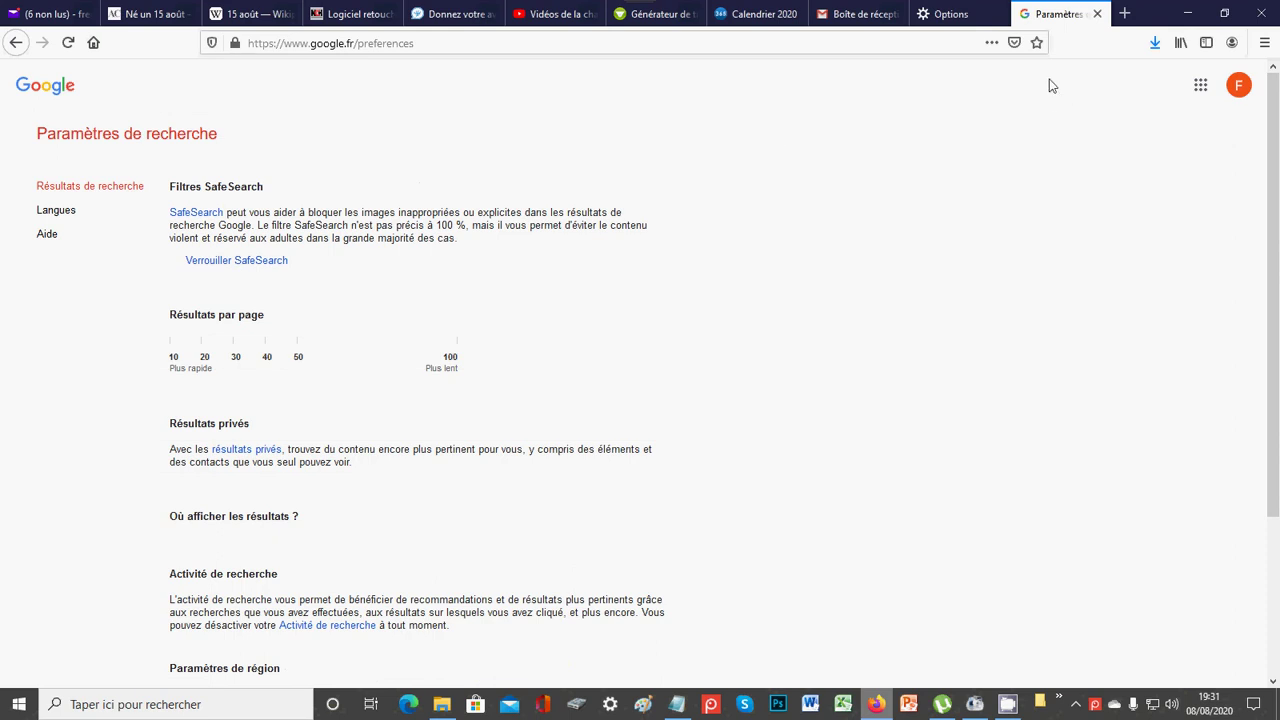
{"action": "scroll", "coordinate": [480, 300], "scroll_direction": "down", "scroll_amount": 4}
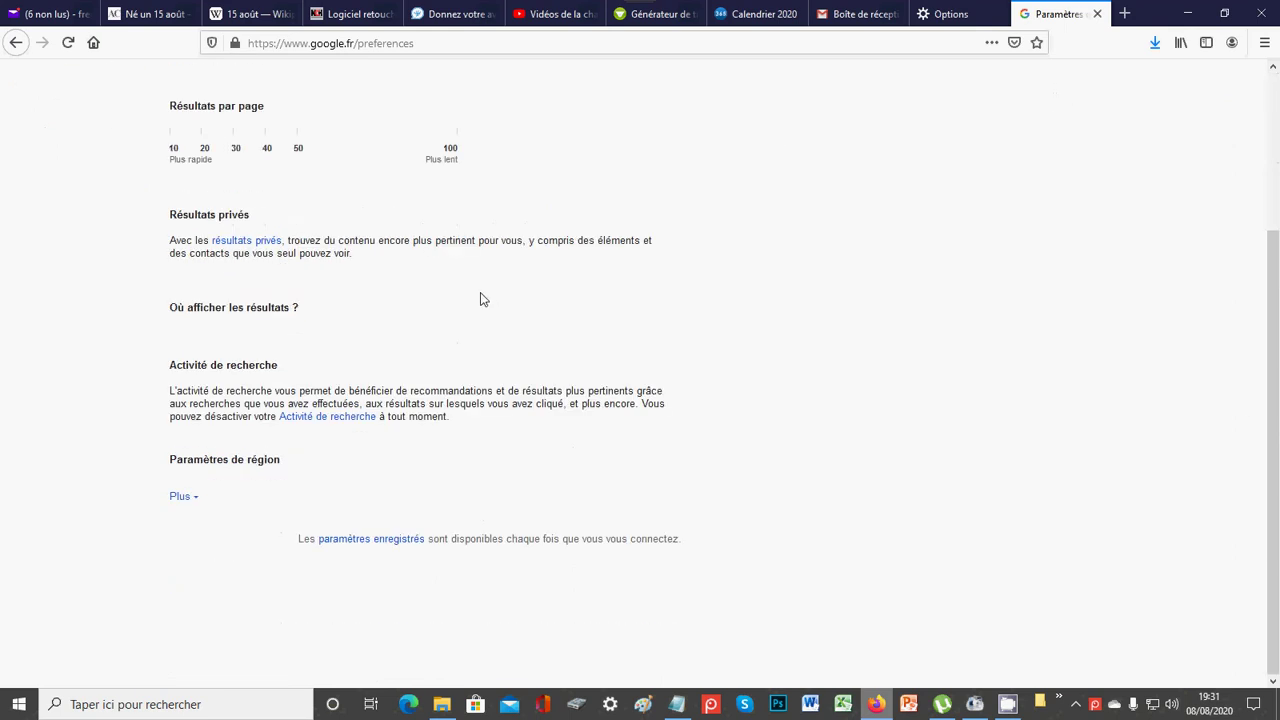
- Look over the search settings page and the language settings, returning to the "préférences google" results
{"action": "scroll", "coordinate": [480, 299], "scroll_direction": "up", "scroll_amount": 4}
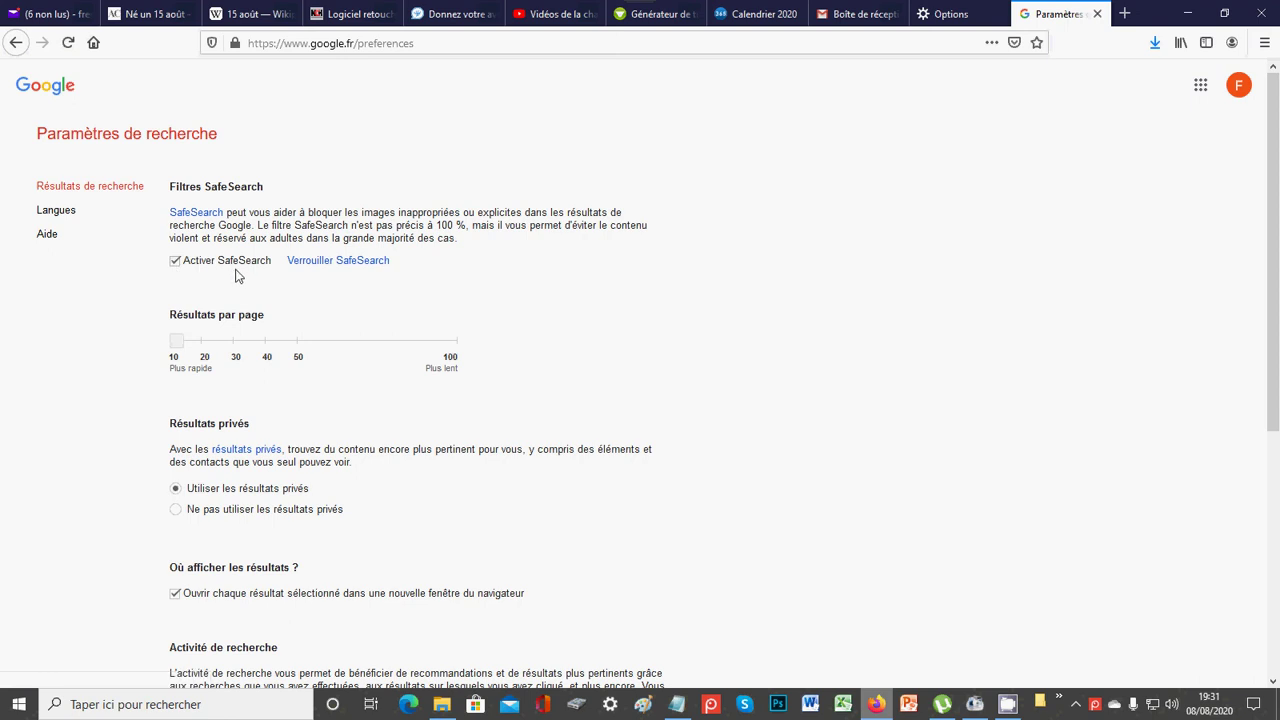
{"action": "scroll", "coordinate": [239, 279], "scroll_direction": "down", "scroll_amount": 5}
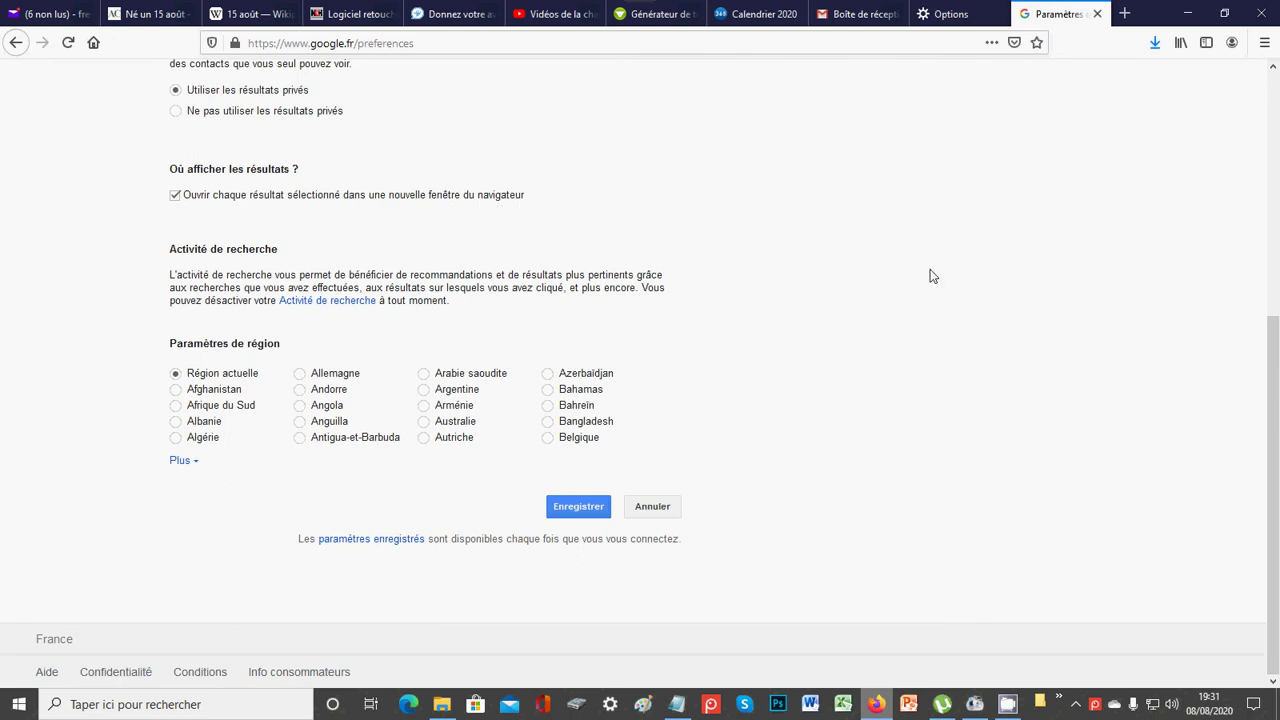
{"action": "scroll", "coordinate": [948, 300], "scroll_direction": "up", "scroll_amount": 5}
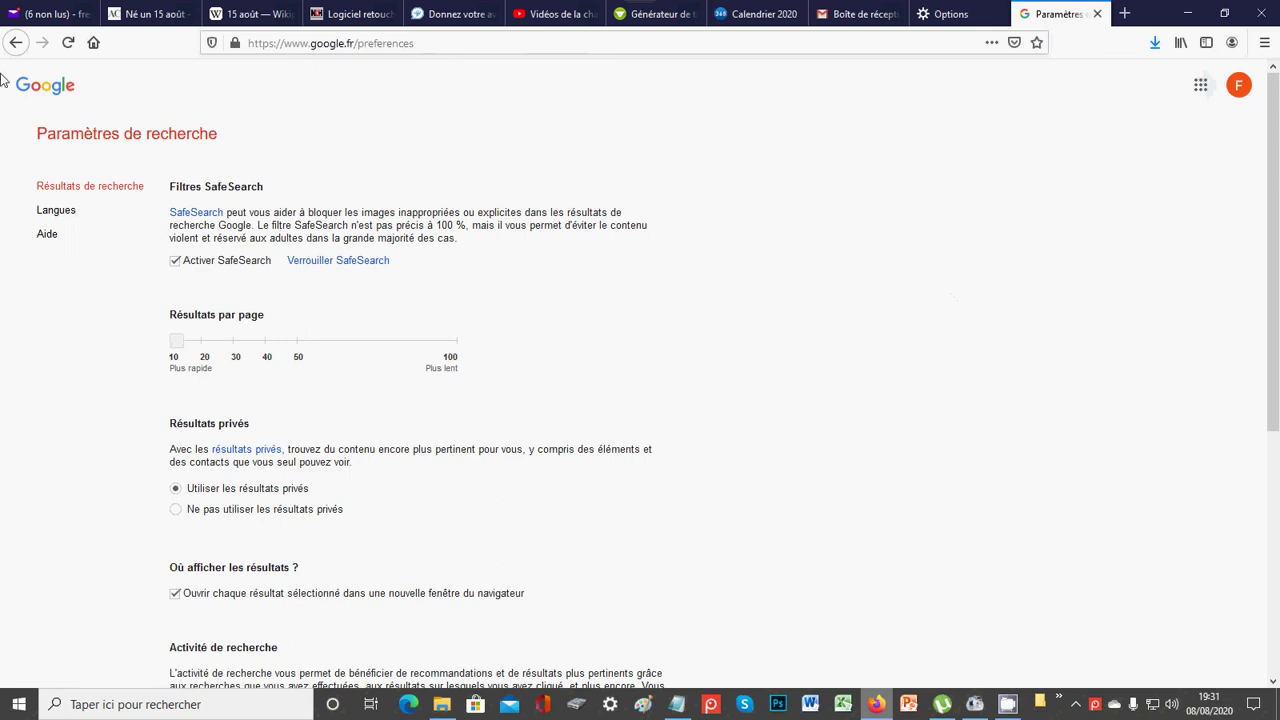
{"action": "left_click", "coordinate": [17, 44]}
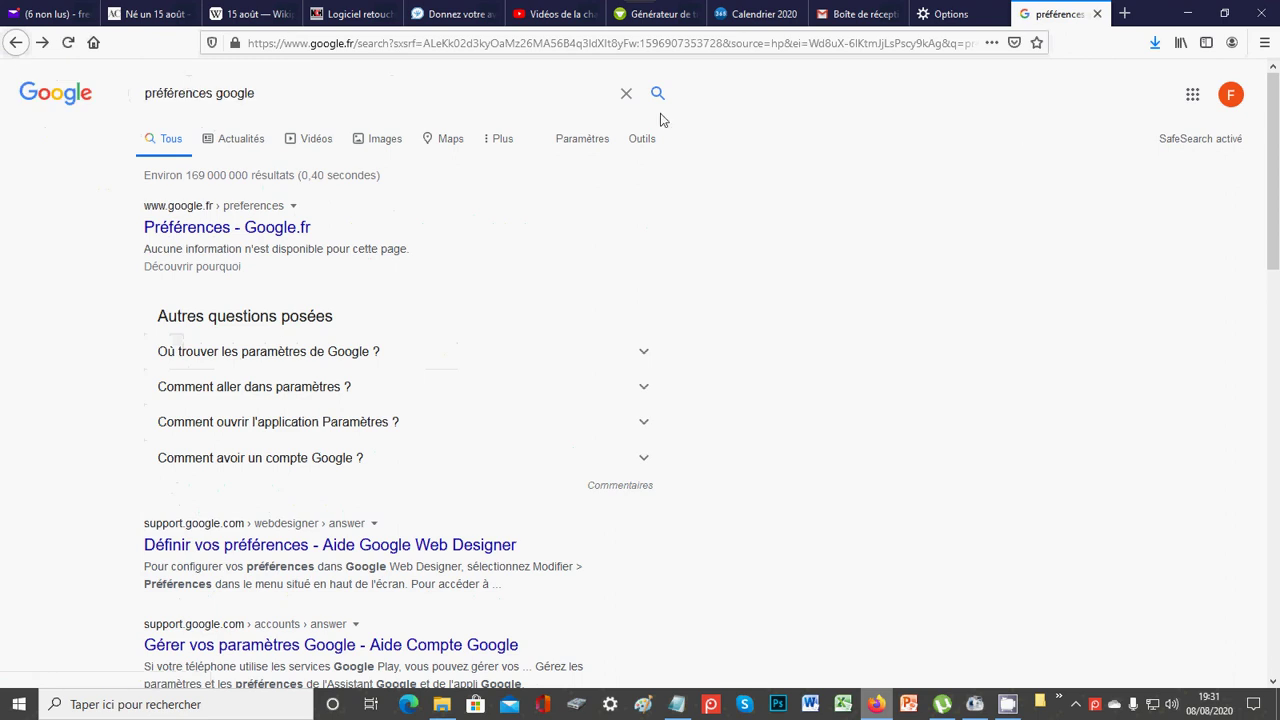
{"action": "left_click", "coordinate": [590, 148]}
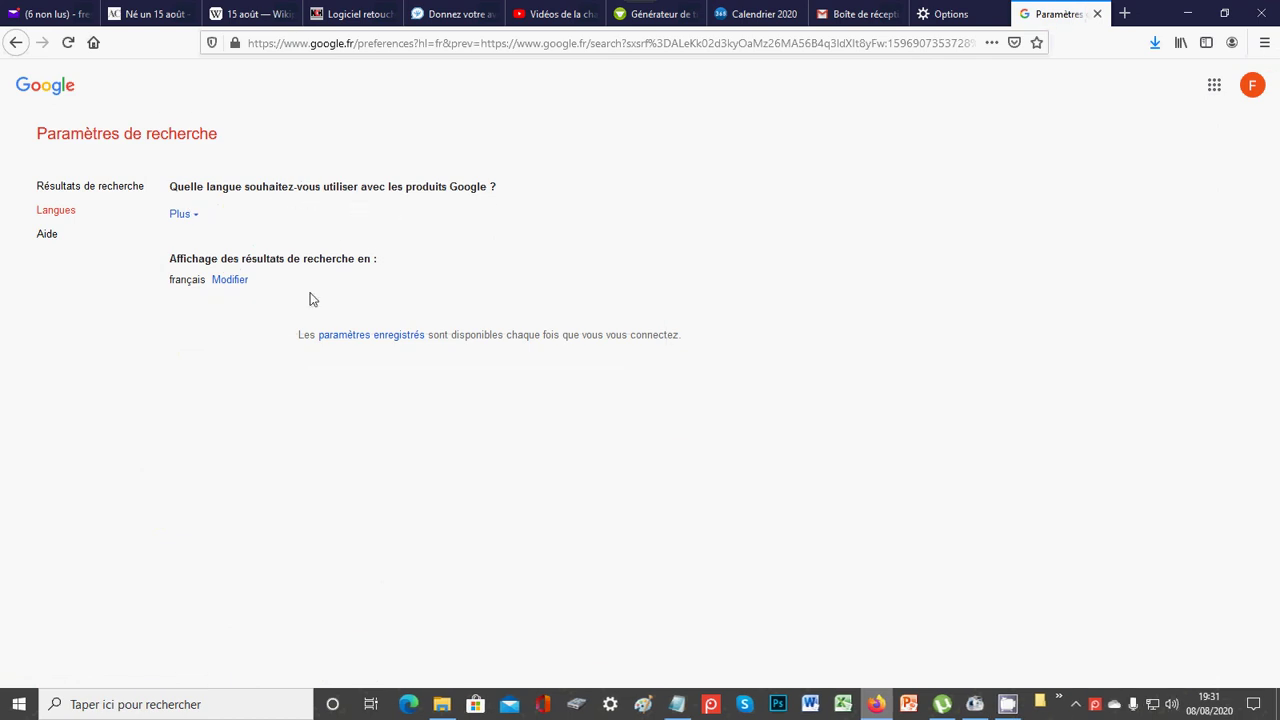
{"action": "left_click", "coordinate": [12, 42]}
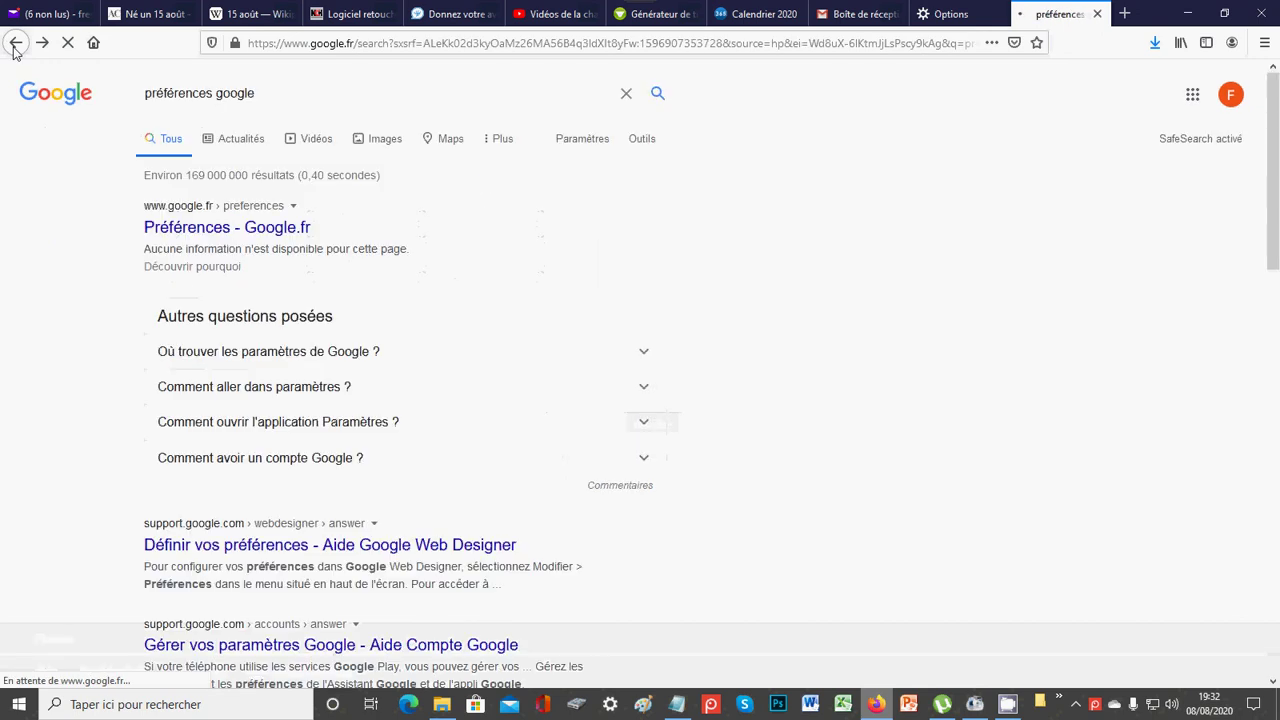
- Open the advanced search page for "préférences google" and read through its keyword and number range fields
{"action": "left_click", "coordinate": [578, 148]}
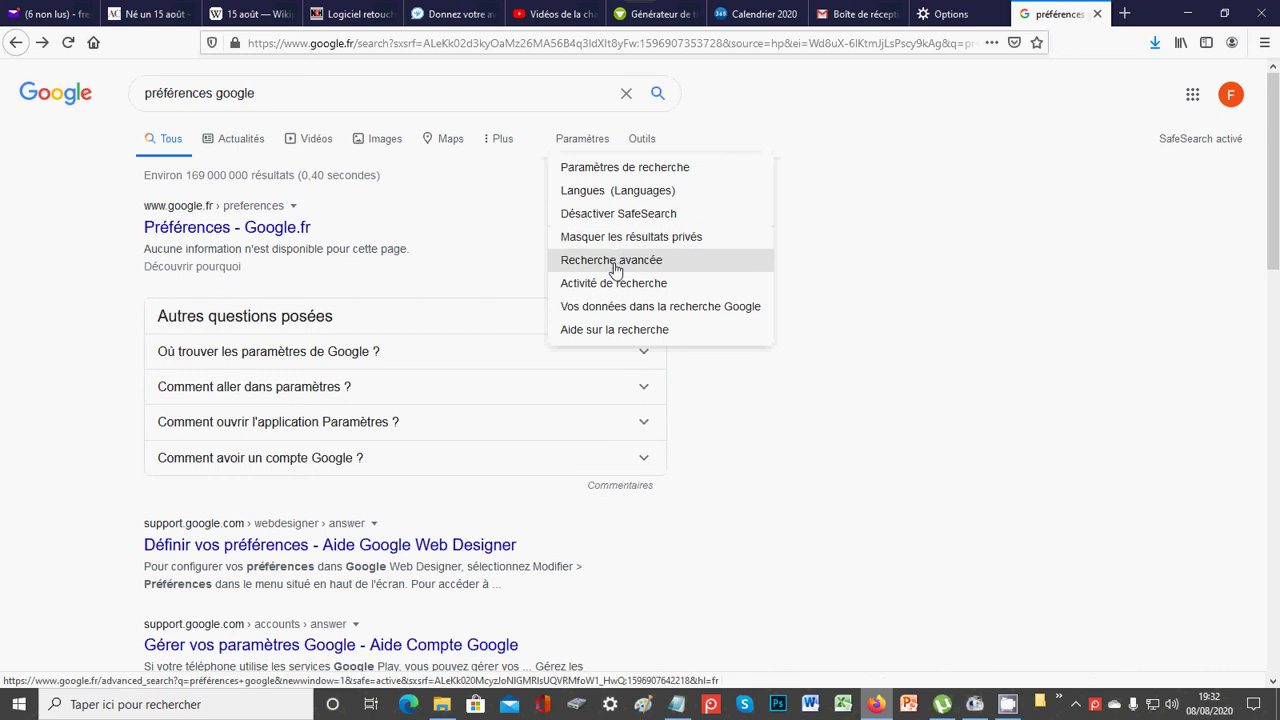
{"action": "left_click", "coordinate": [611, 260]}
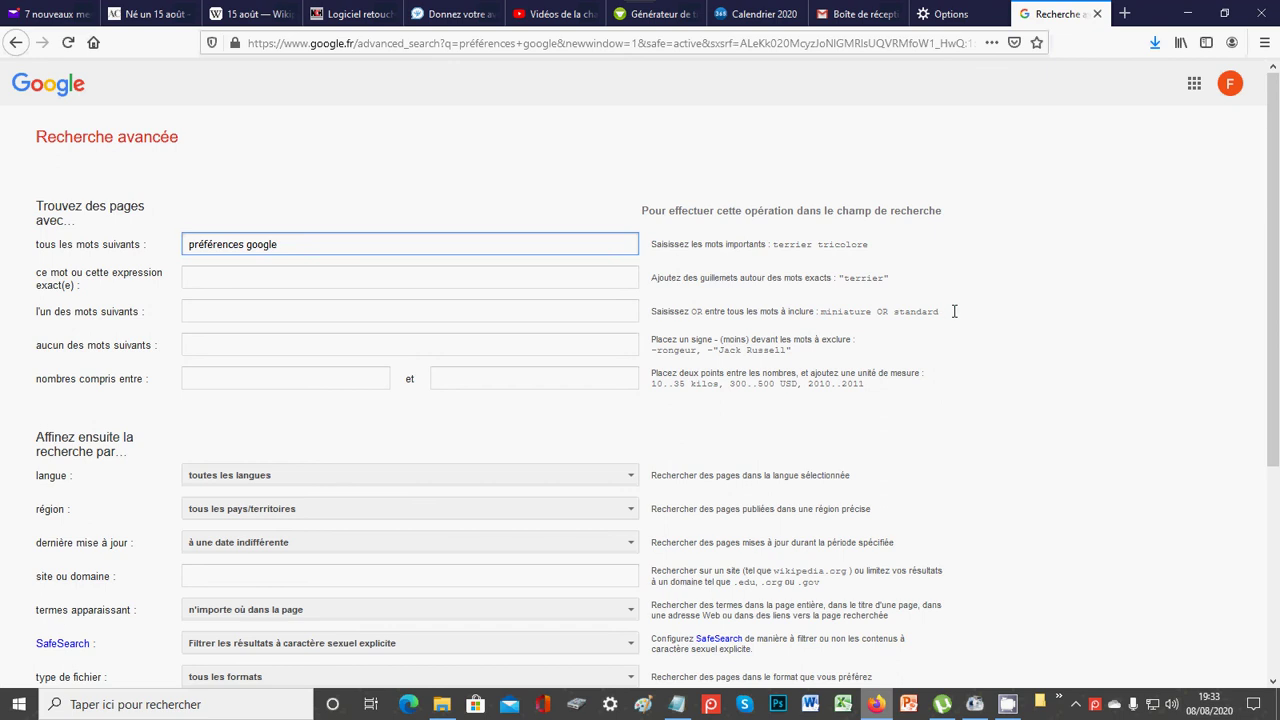
{"action": "left_click", "coordinate": [705, 313]}
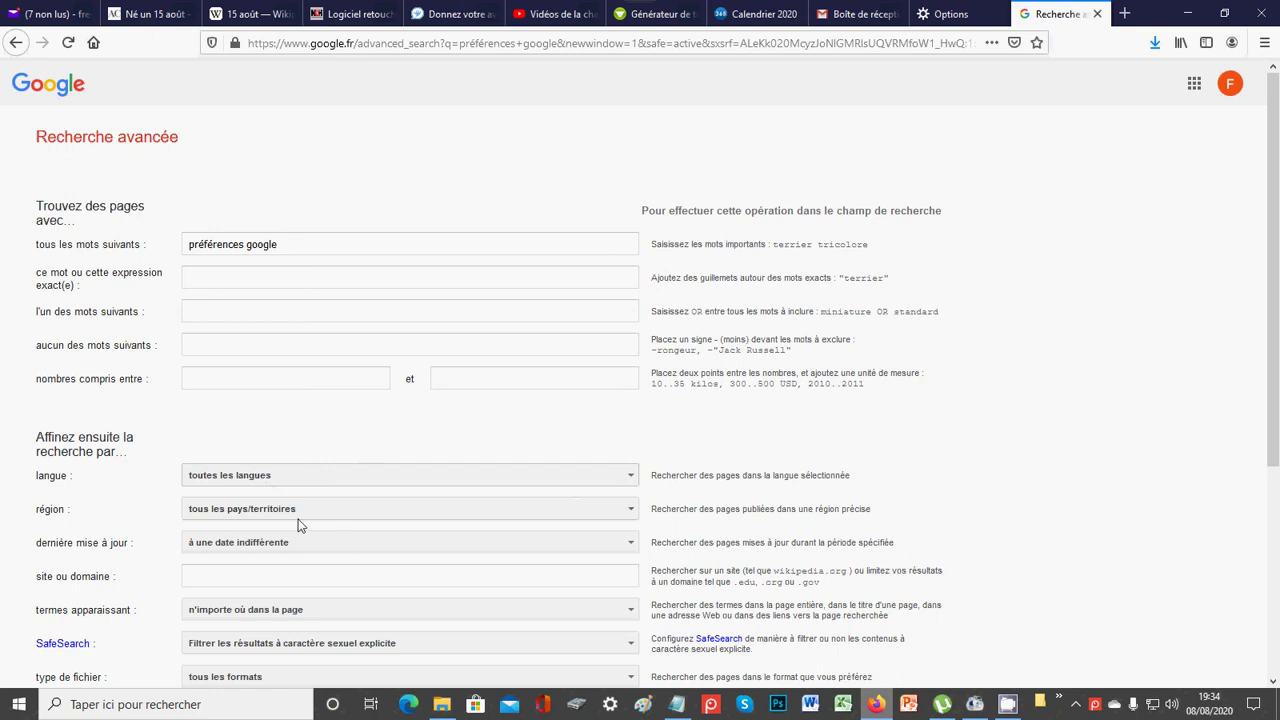
- Examine the available choices for the language, region and last update filters of the advanced search
{"action": "left_click", "coordinate": [632, 482]}
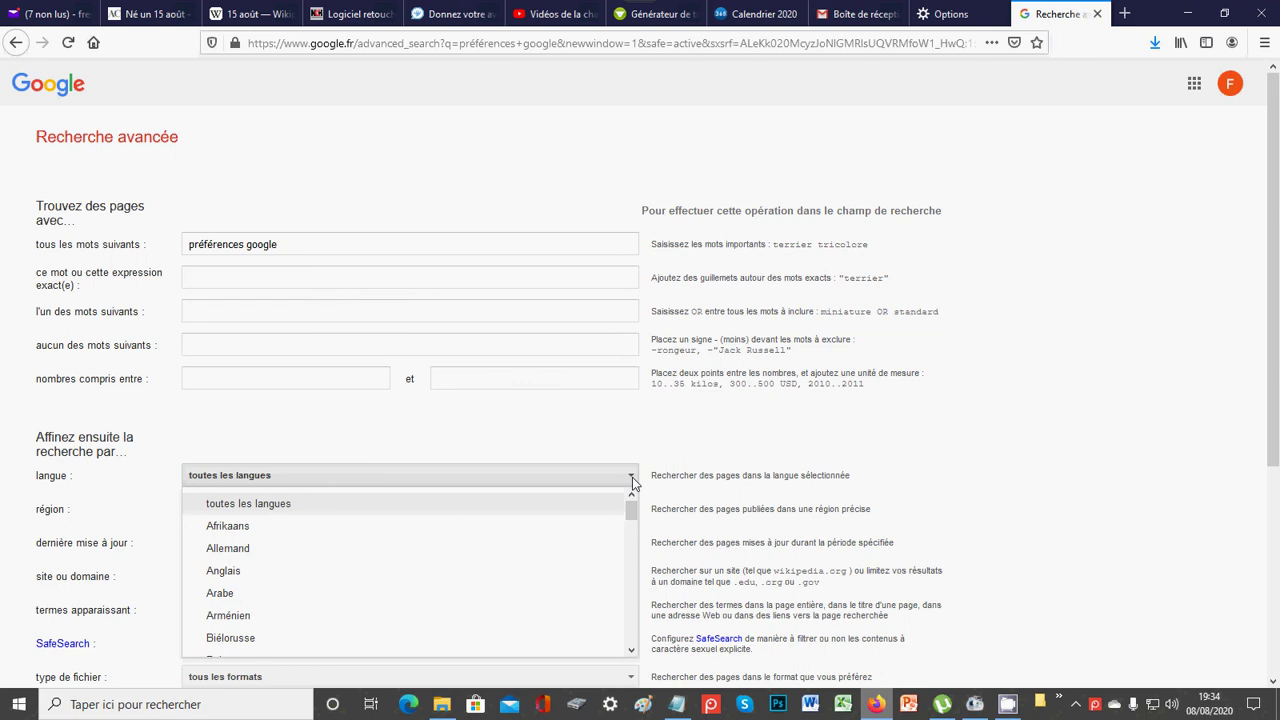
{"action": "left_click", "coordinate": [632, 480]}
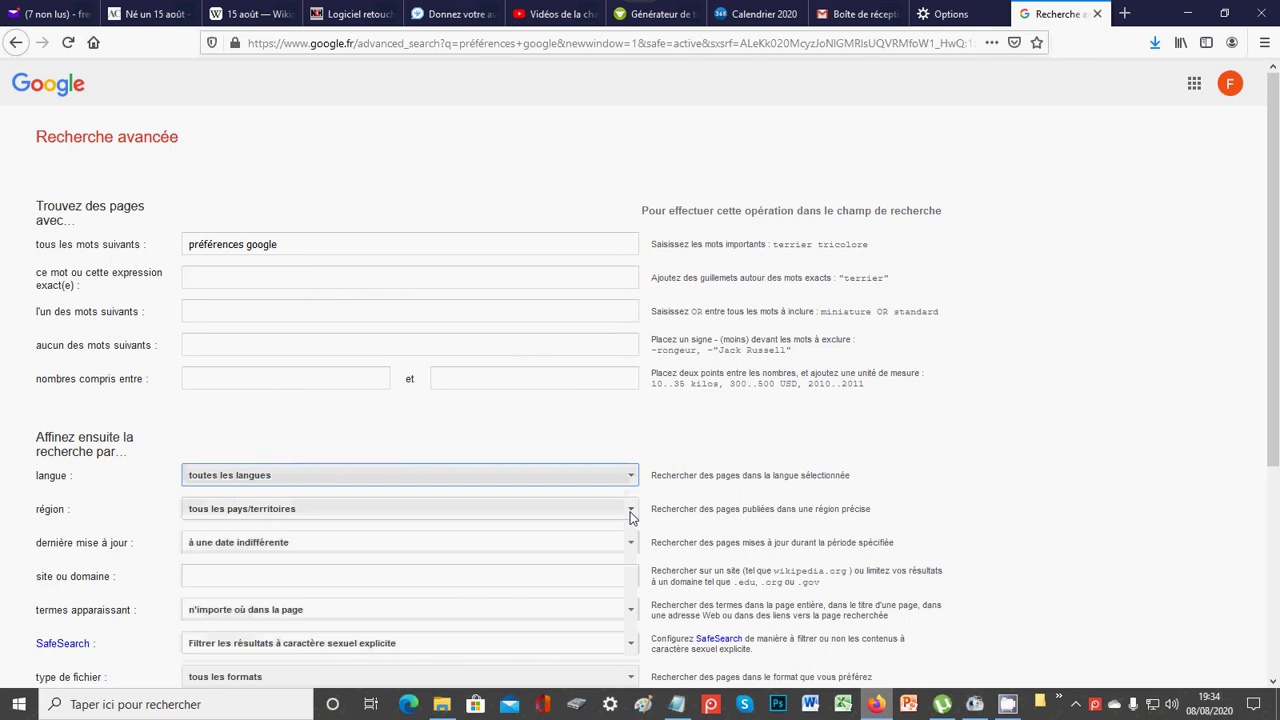
{"action": "left_click", "coordinate": [631, 512]}
{"action": "left_click", "coordinate": [631, 515]}
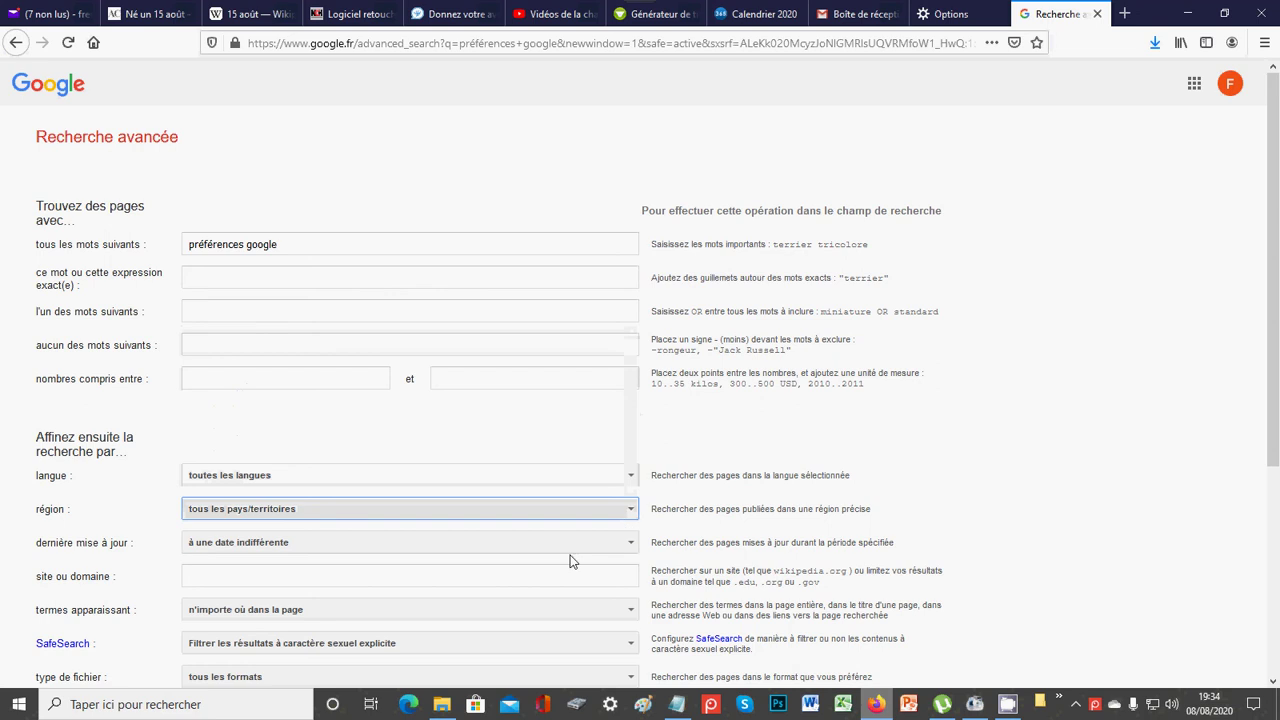
{"action": "left_click", "coordinate": [632, 543]}
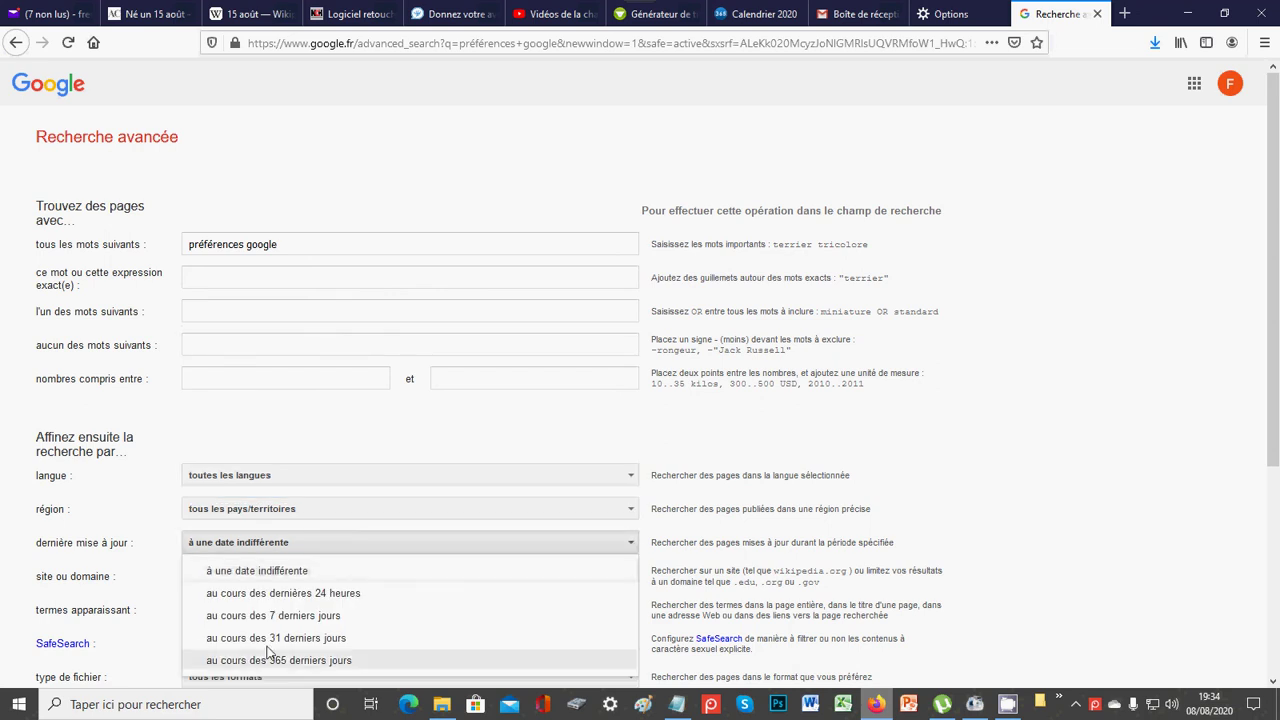
{"action": "left_click", "coordinate": [465, 552]}
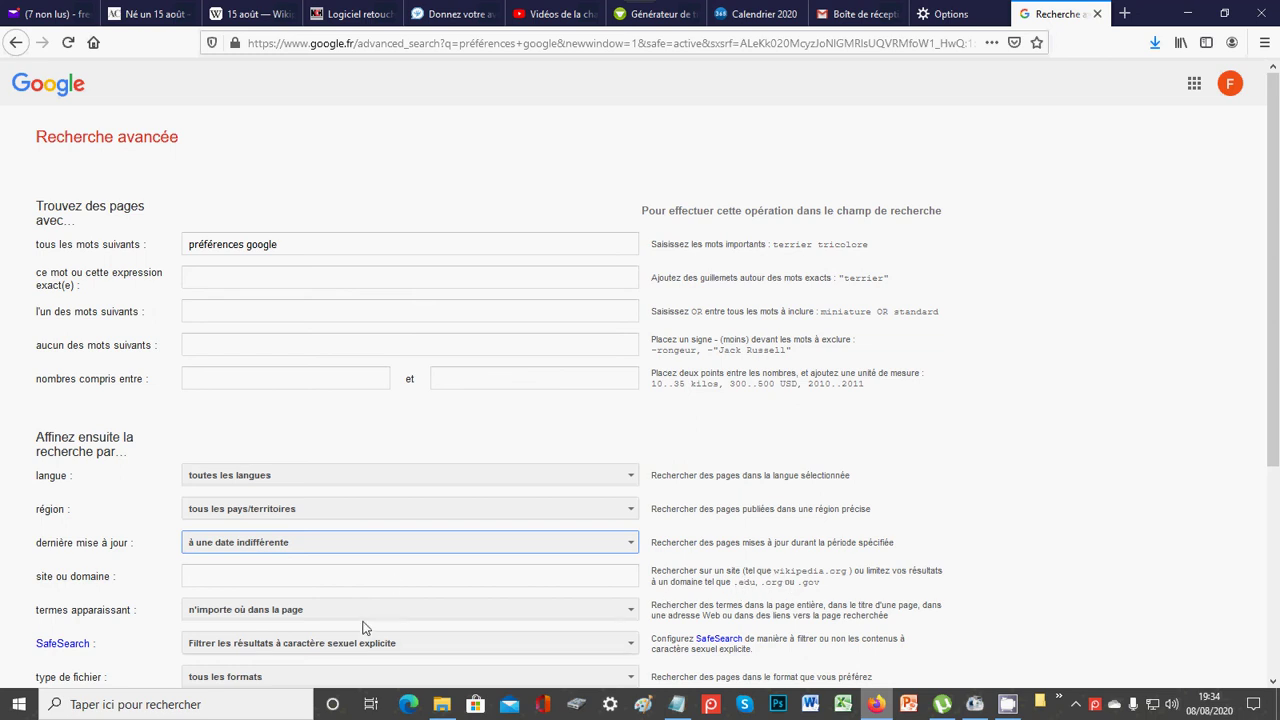
- Examine the file type choices through Shockwave Flash (.swf) and the usage rights choices of the advanced search
{"action": "scroll", "coordinate": [330, 560], "scroll_direction": "down", "scroll_amount": 3}
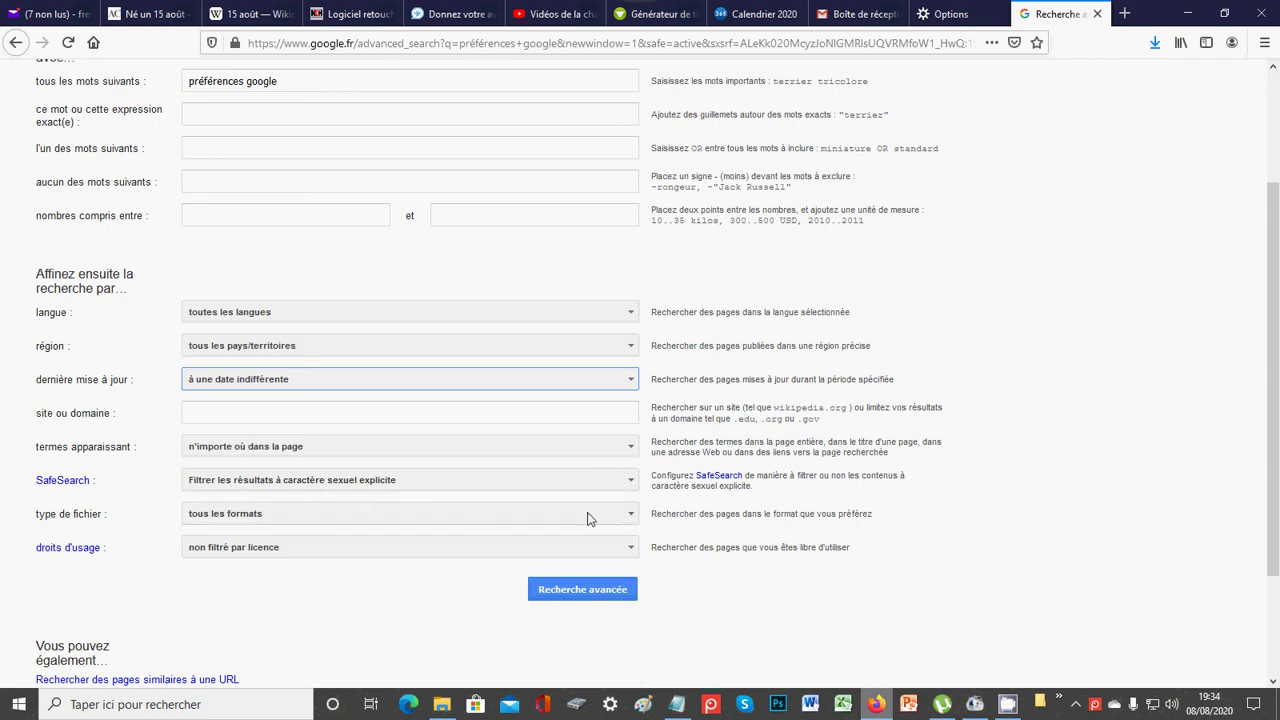
{"action": "left_click", "coordinate": [632, 516]}
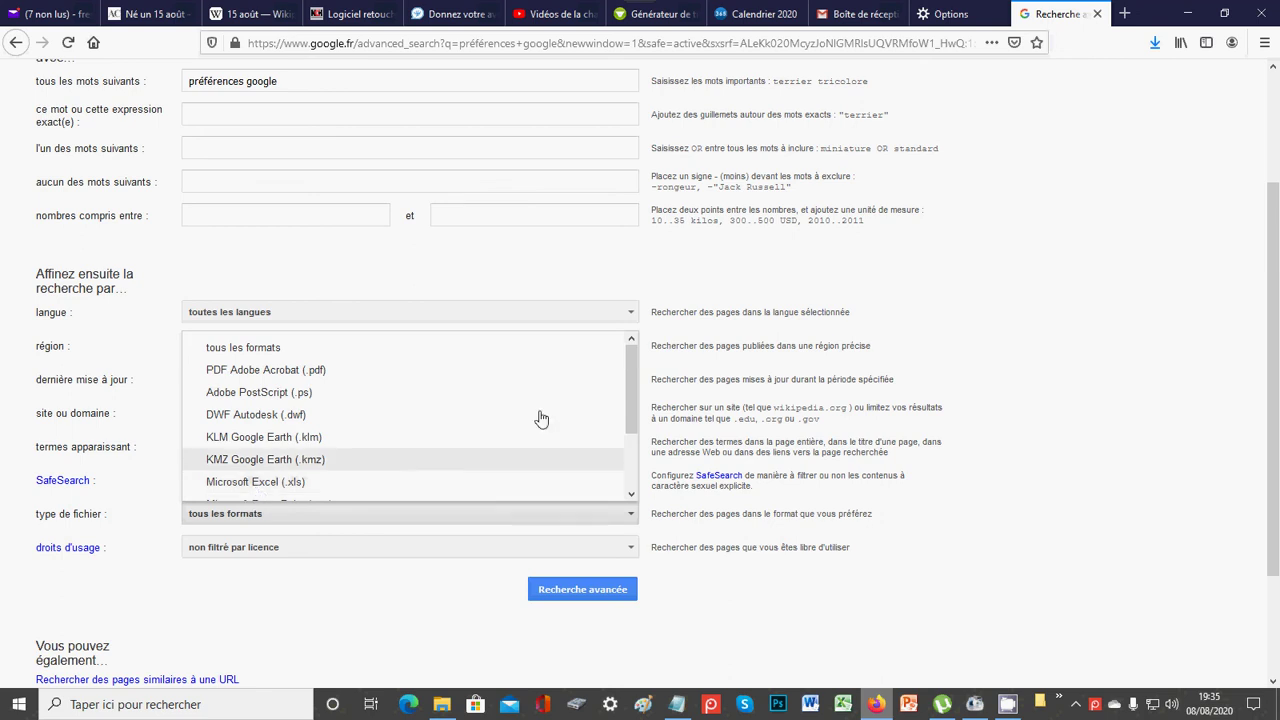
{"action": "left_click_drag", "start_coordinate": [630, 374], "coordinate": [631, 417]}
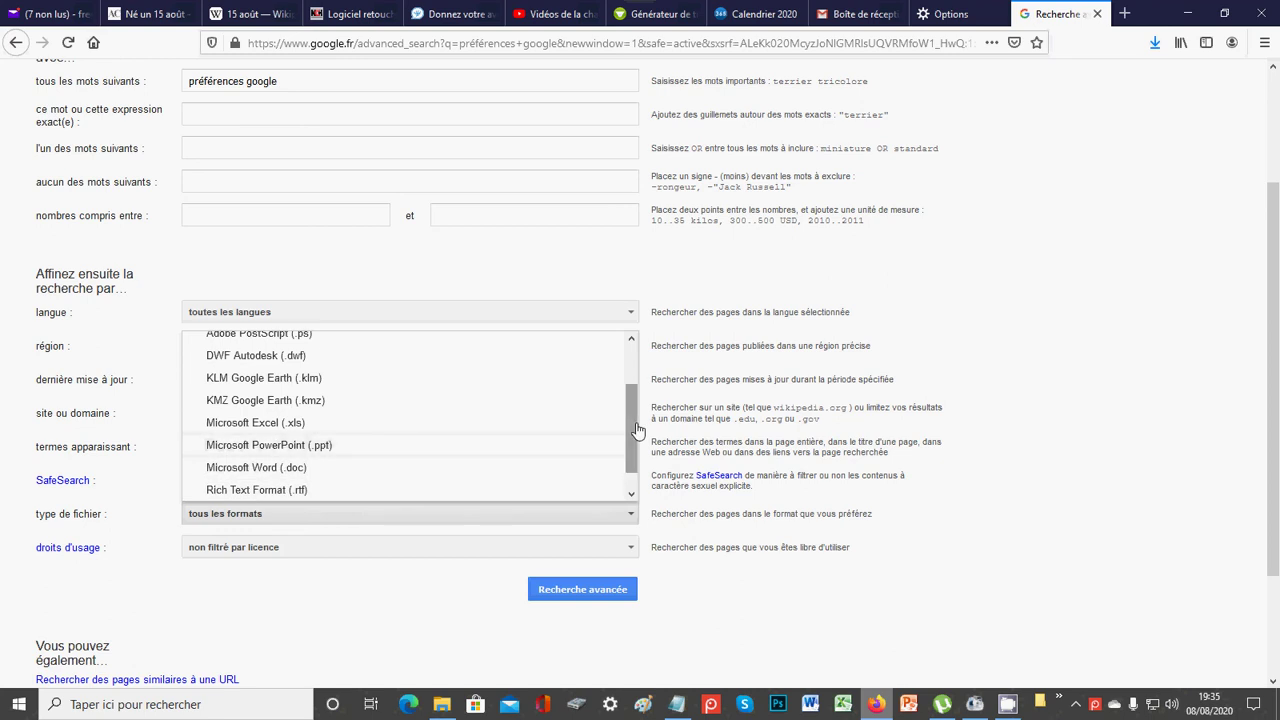
{"action": "left_click_drag", "start_coordinate": [637, 430], "coordinate": [637, 465]}
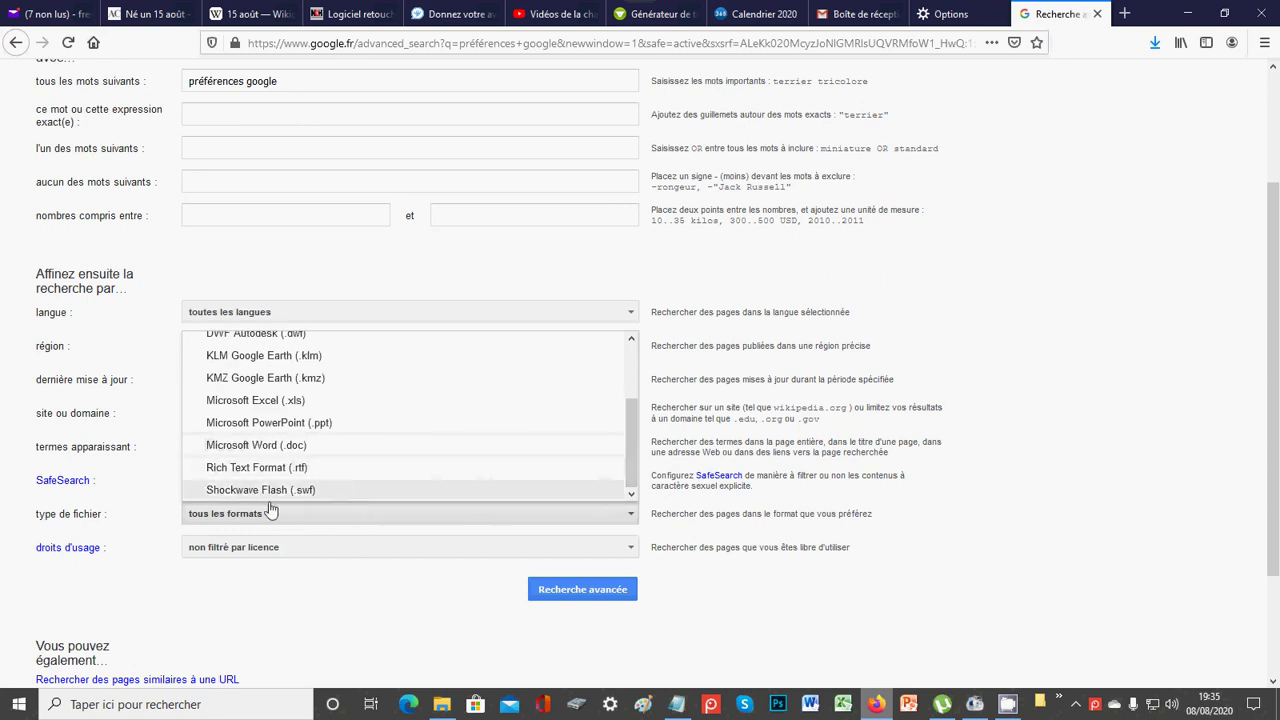
{"action": "left_click", "coordinate": [143, 527]}
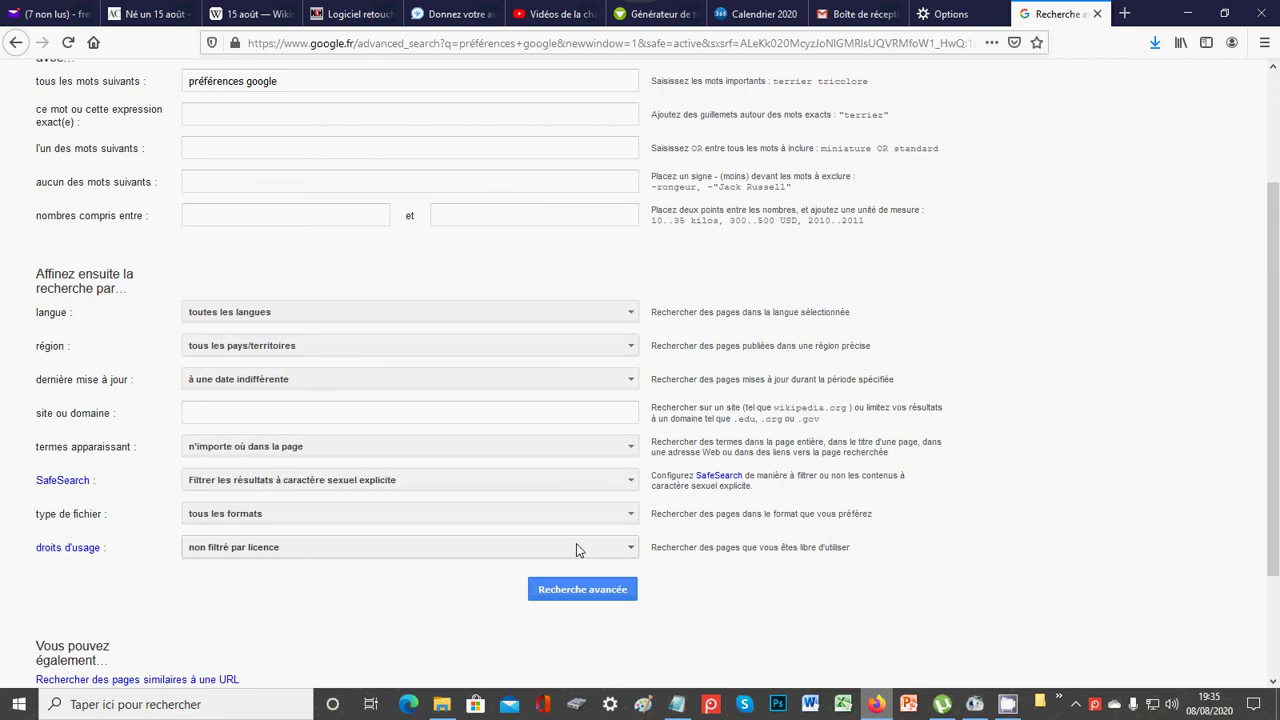
{"action": "left_click", "coordinate": [632, 549]}
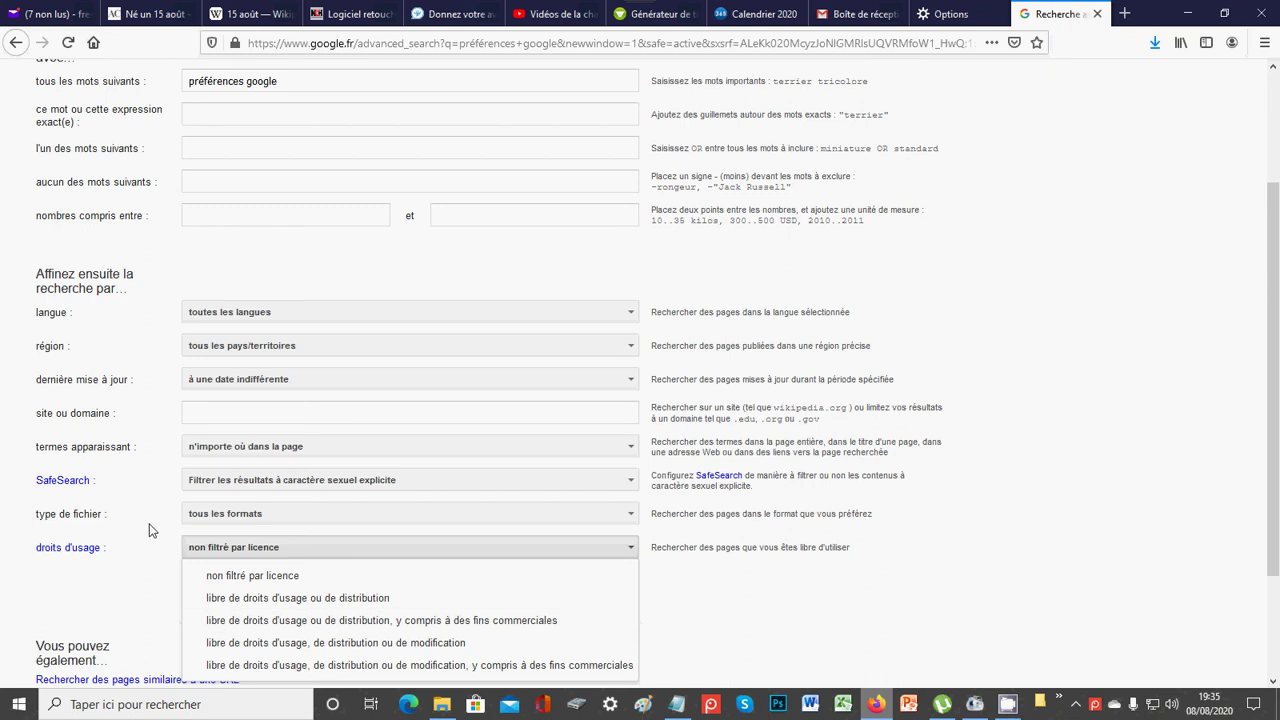
{"action": "left_click", "coordinate": [154, 574]}
- Look over the whole advanced search page, including its additional links, and go back to the search results
{"action": "scroll", "coordinate": [154, 574], "scroll_direction": "down", "scroll_amount": 3}
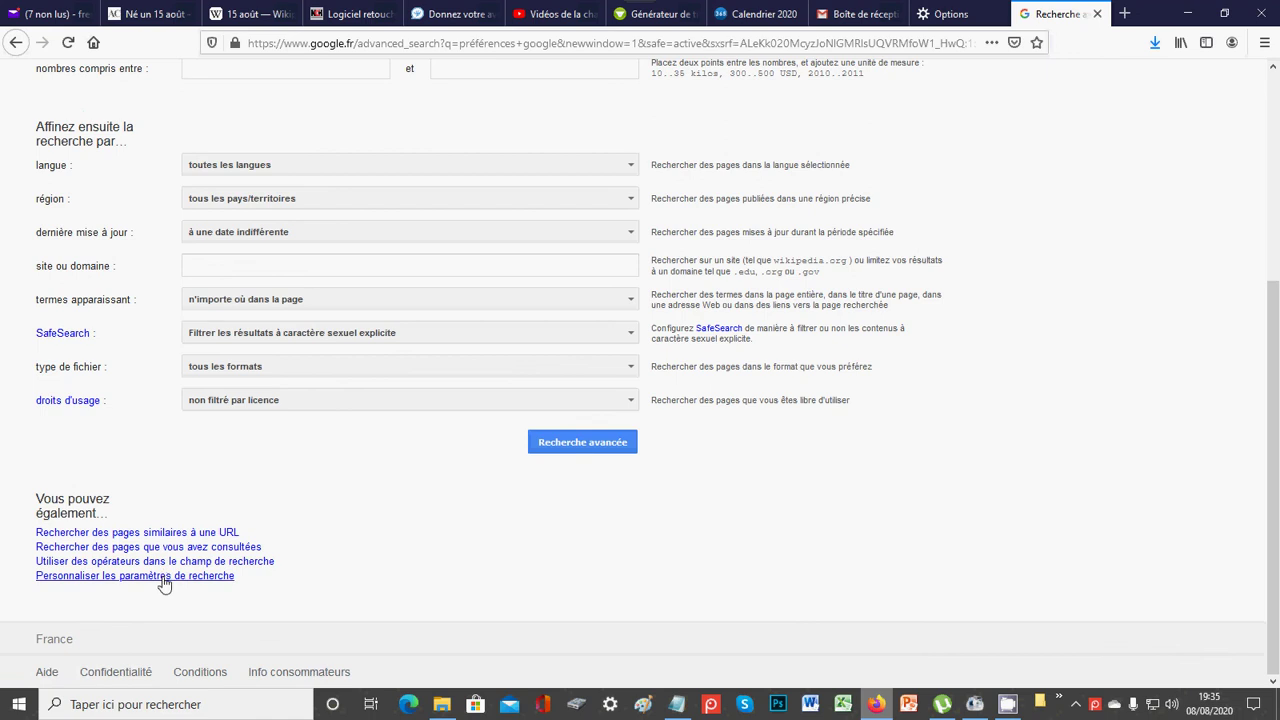
{"action": "scroll", "coordinate": [474, 499], "scroll_direction": "up", "scroll_amount": 6}
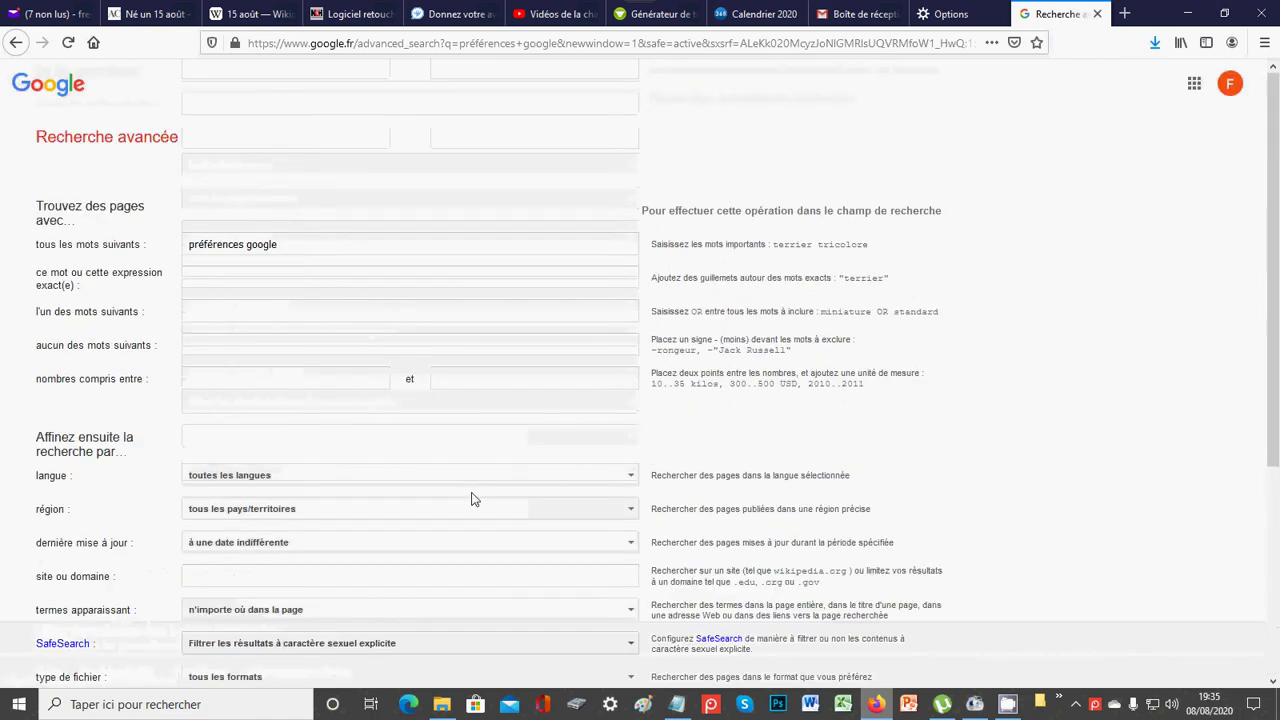
{"action": "scroll", "coordinate": [474, 499], "scroll_direction": "down", "scroll_amount": 4}
{"action": "scroll", "coordinate": [262, 469], "scroll_direction": "up", "scroll_amount": 4}
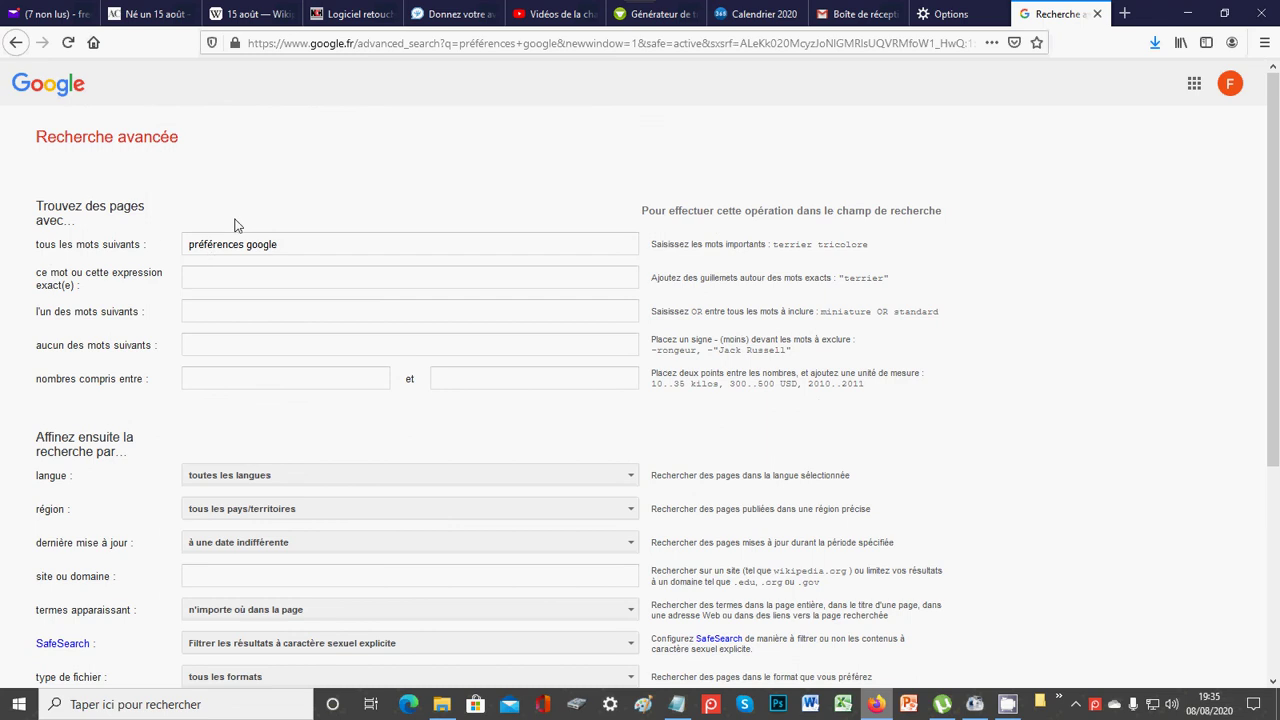
{"action": "scroll", "coordinate": [397, 373], "scroll_direction": "down", "scroll_amount": 5}
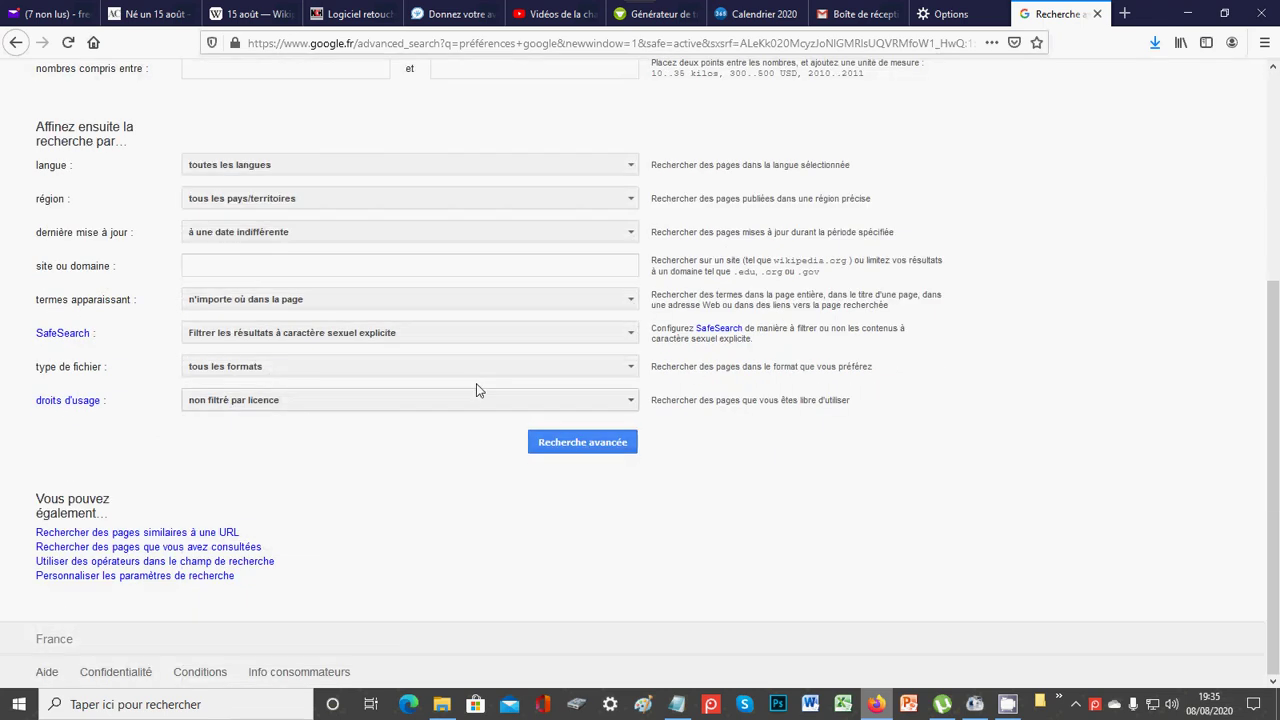
{"action": "left_click", "coordinate": [17, 52]}
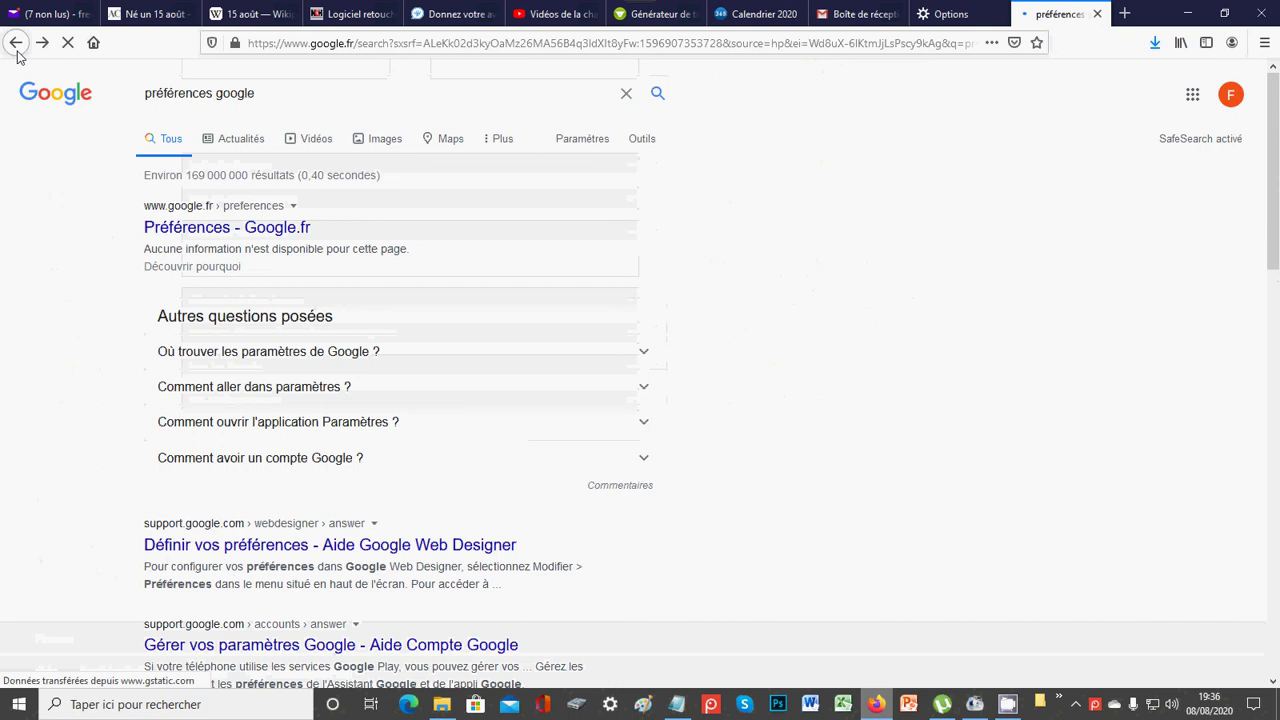
- Open the search activity page from the results' settings and look over its controls and today's recorded activity
{"action": "left_click", "coordinate": [589, 141]}
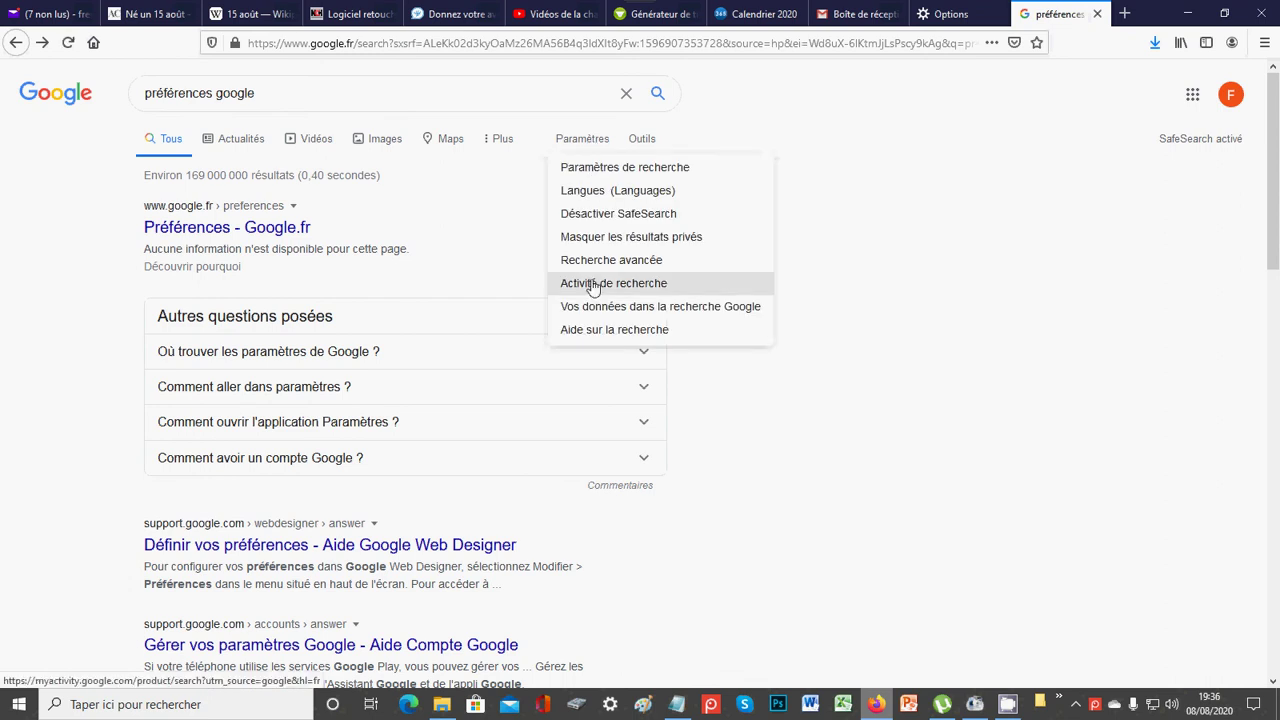
{"action": "left_click", "coordinate": [593, 285]}
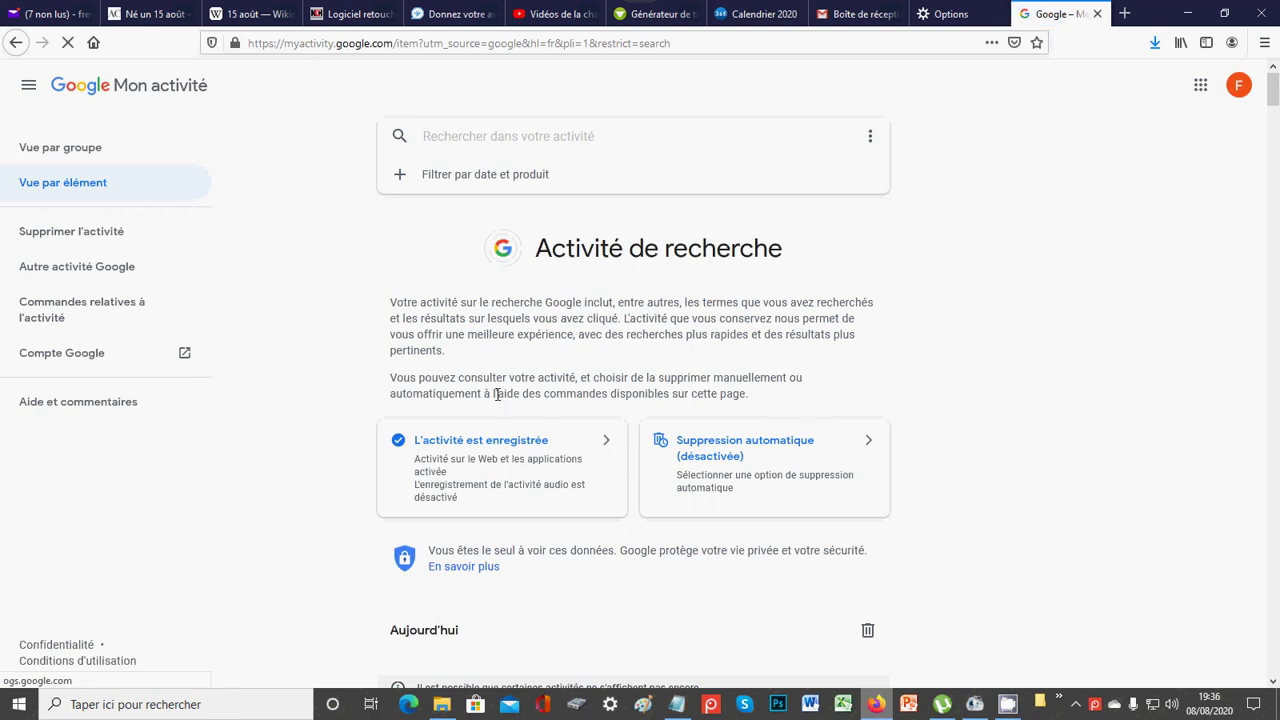
{"action": "scroll", "coordinate": [497, 394], "scroll_direction": "down", "scroll_amount": 3}
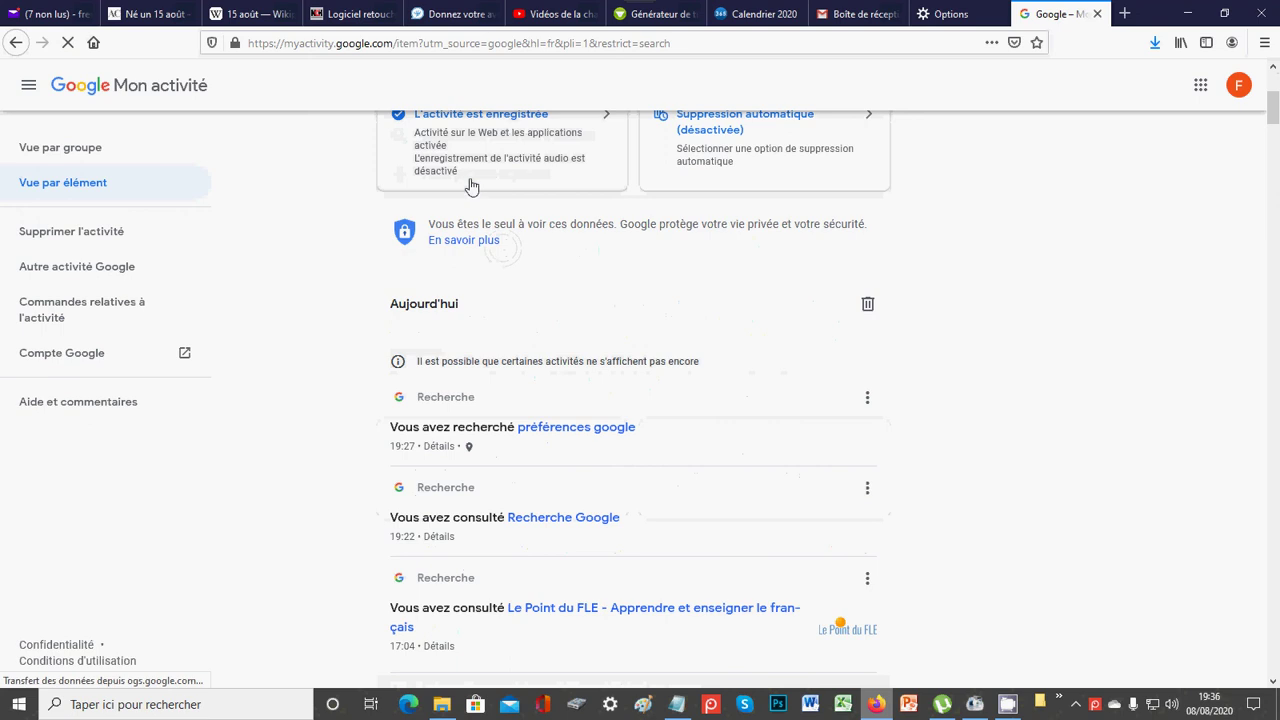
{"action": "scroll", "coordinate": [470, 187], "scroll_direction": "up", "scroll_amount": 2}
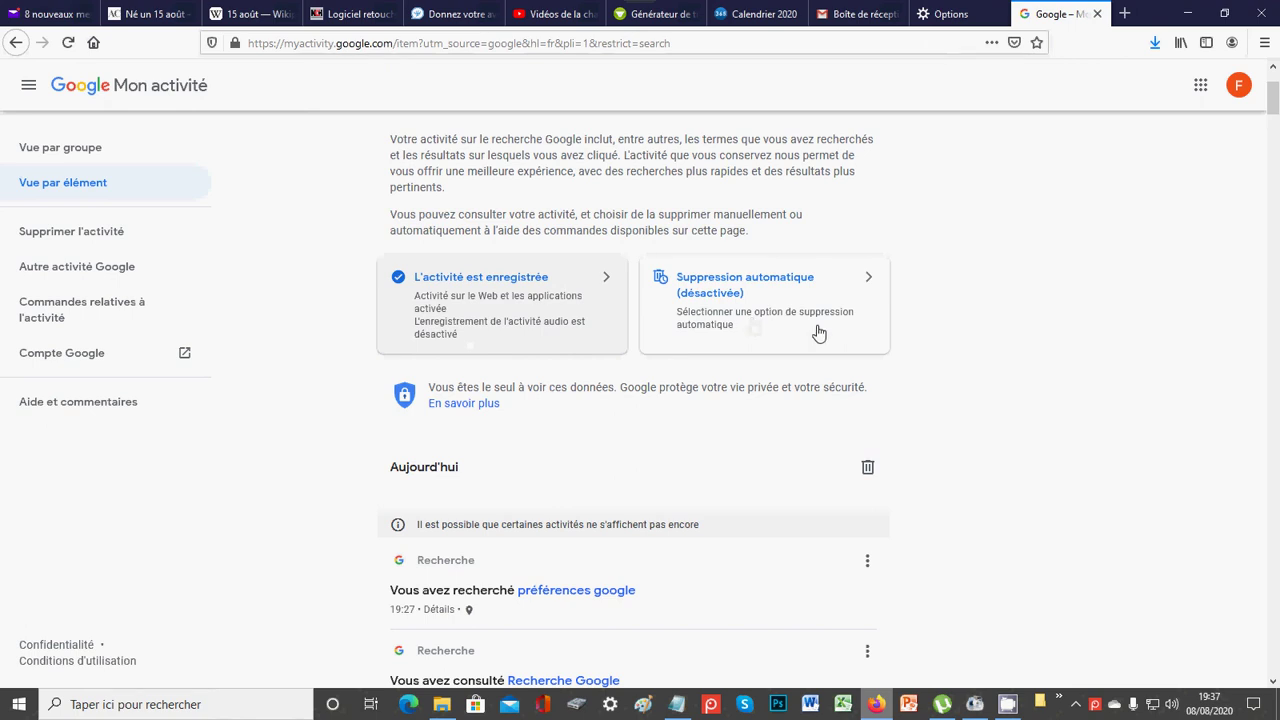
{"action": "scroll", "coordinate": [670, 315], "scroll_direction": "up", "scroll_amount": 3}
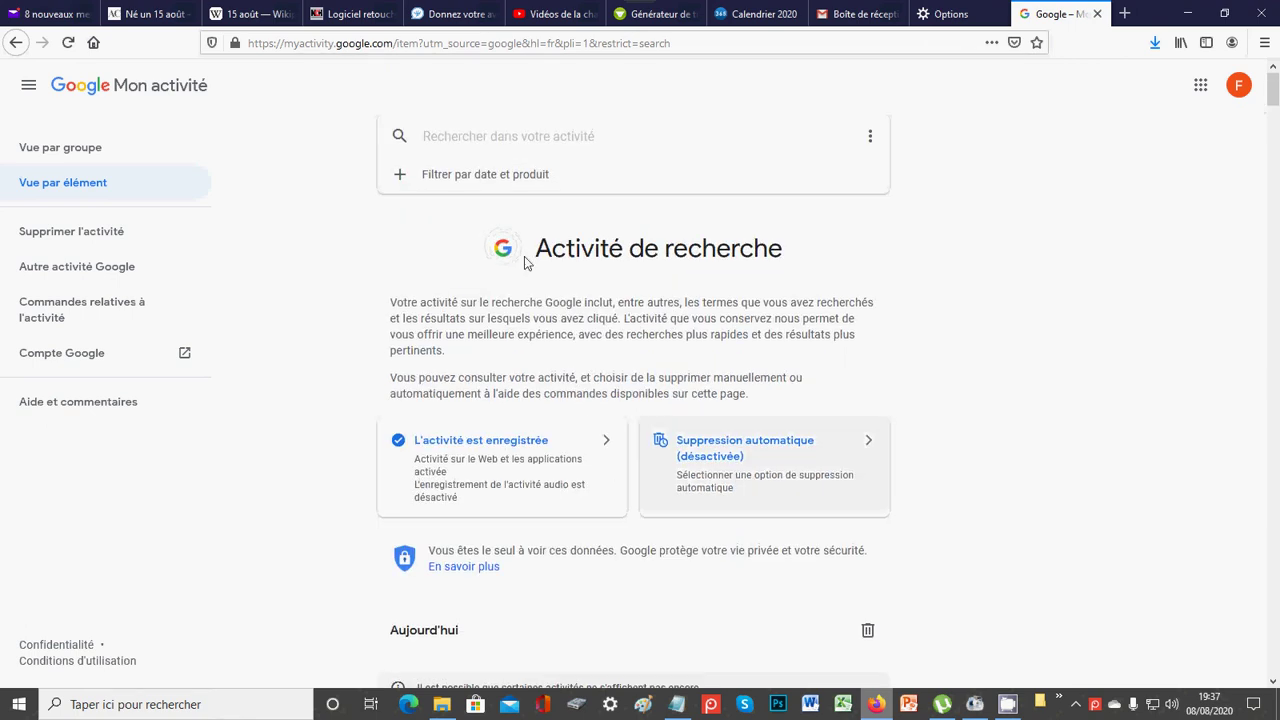
- Turn on automatic deletion of web and app activity older than 18 months, reviewing the affected activities before confirming
{"action": "left_click", "coordinate": [870, 445]}
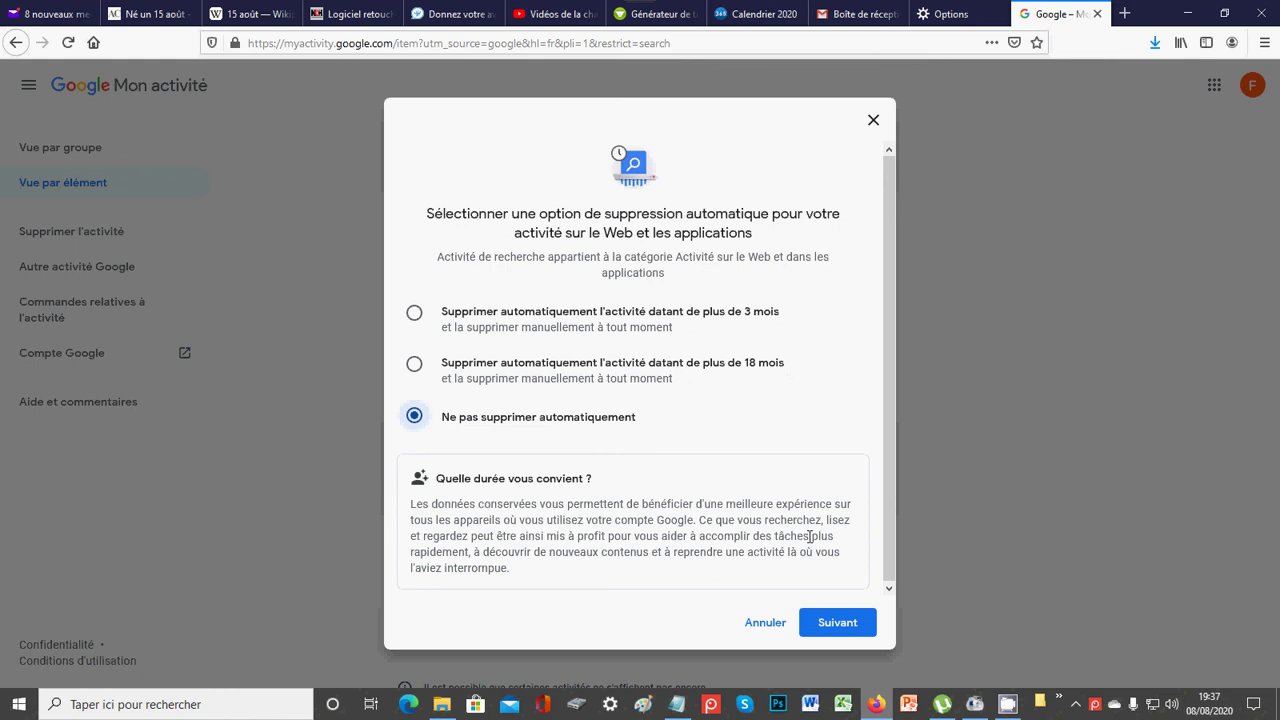
{"action": "left_click", "coordinate": [414, 365]}
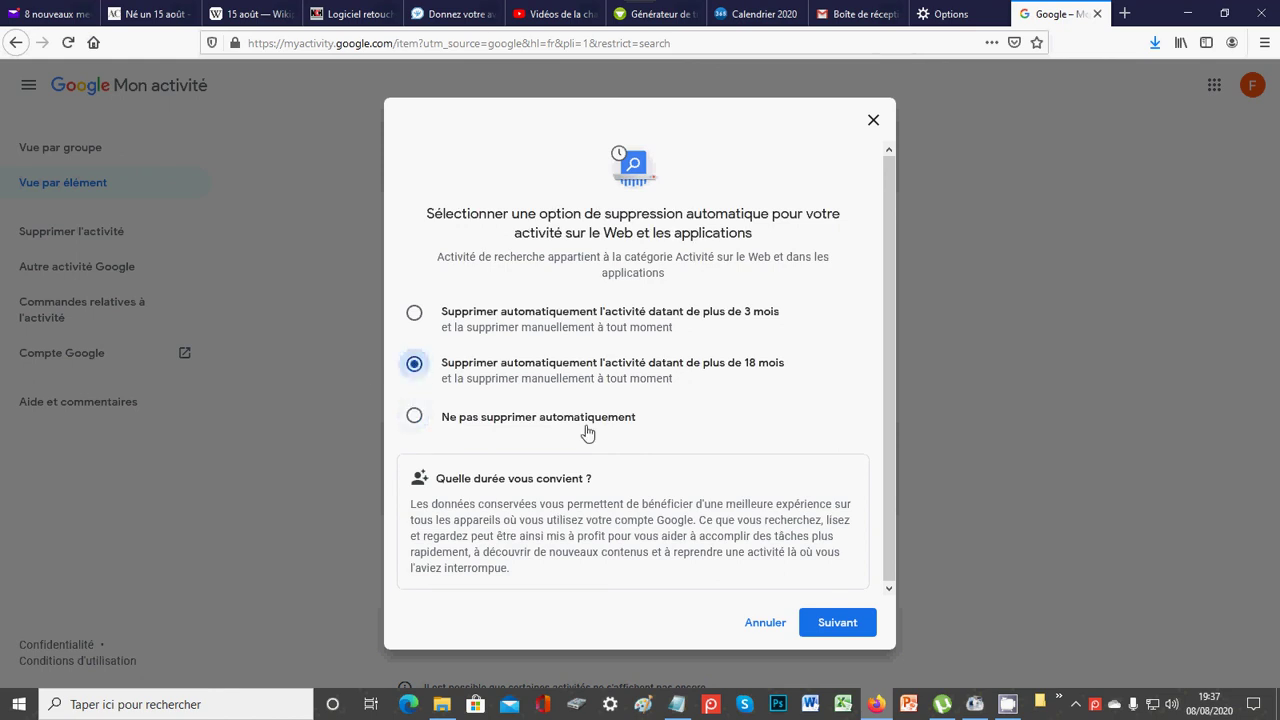
{"action": "left_click", "coordinate": [850, 630]}
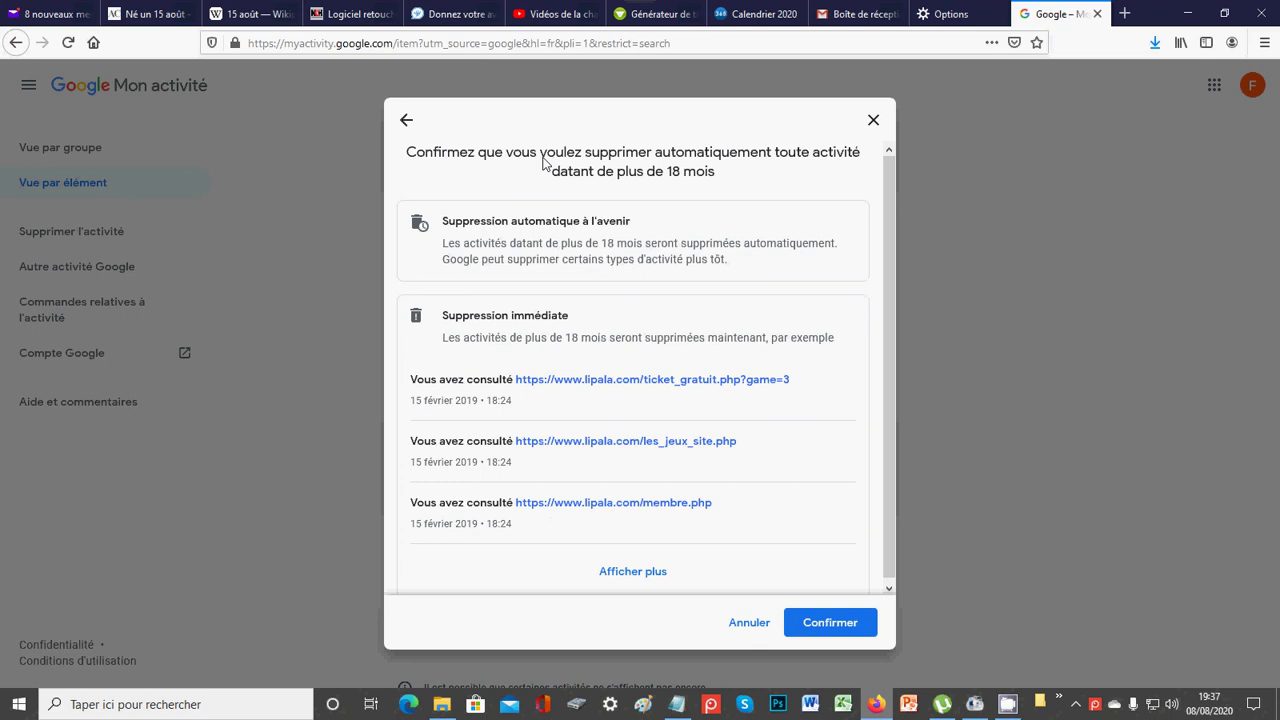
{"action": "left_click", "coordinate": [641, 580]}
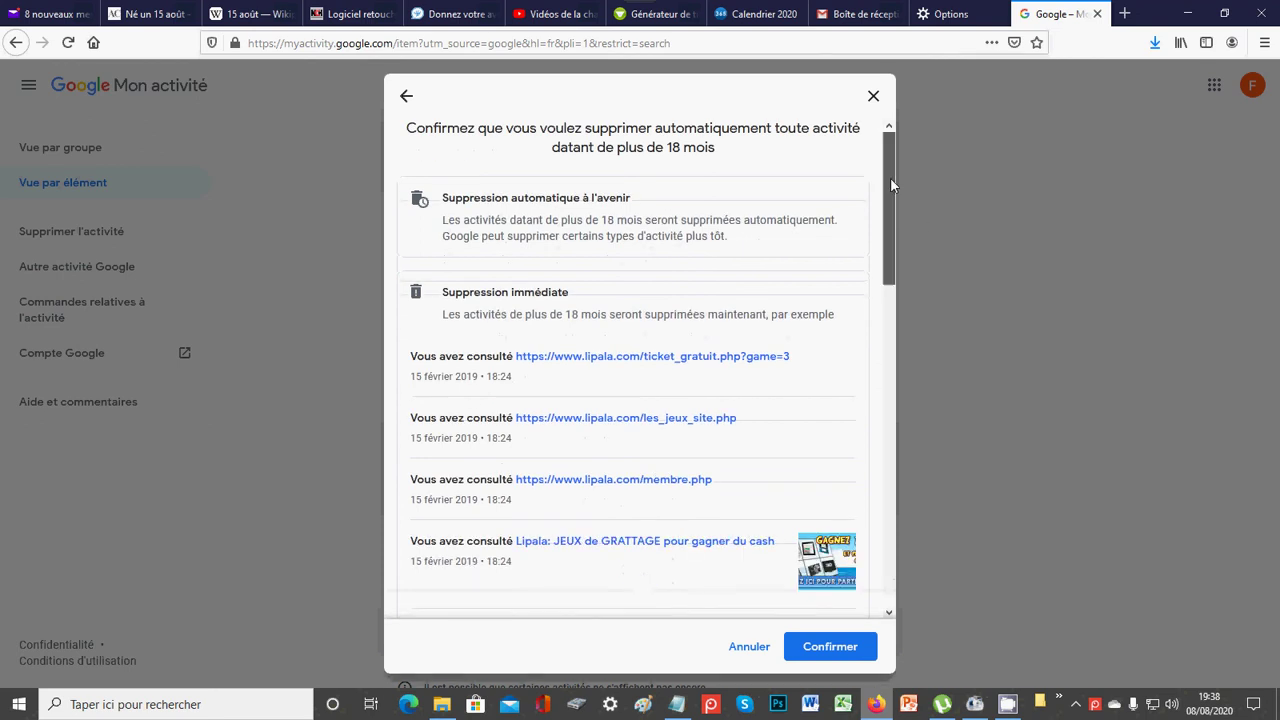
{"action": "mouse_move", "coordinate": [893, 185]}
{"action": "left_mouse_down"}
{"action": "mouse_move", "coordinate": [897, 288]}
{"action": "mouse_move", "coordinate": [890, 168]}
{"action": "left_mouse_up"}
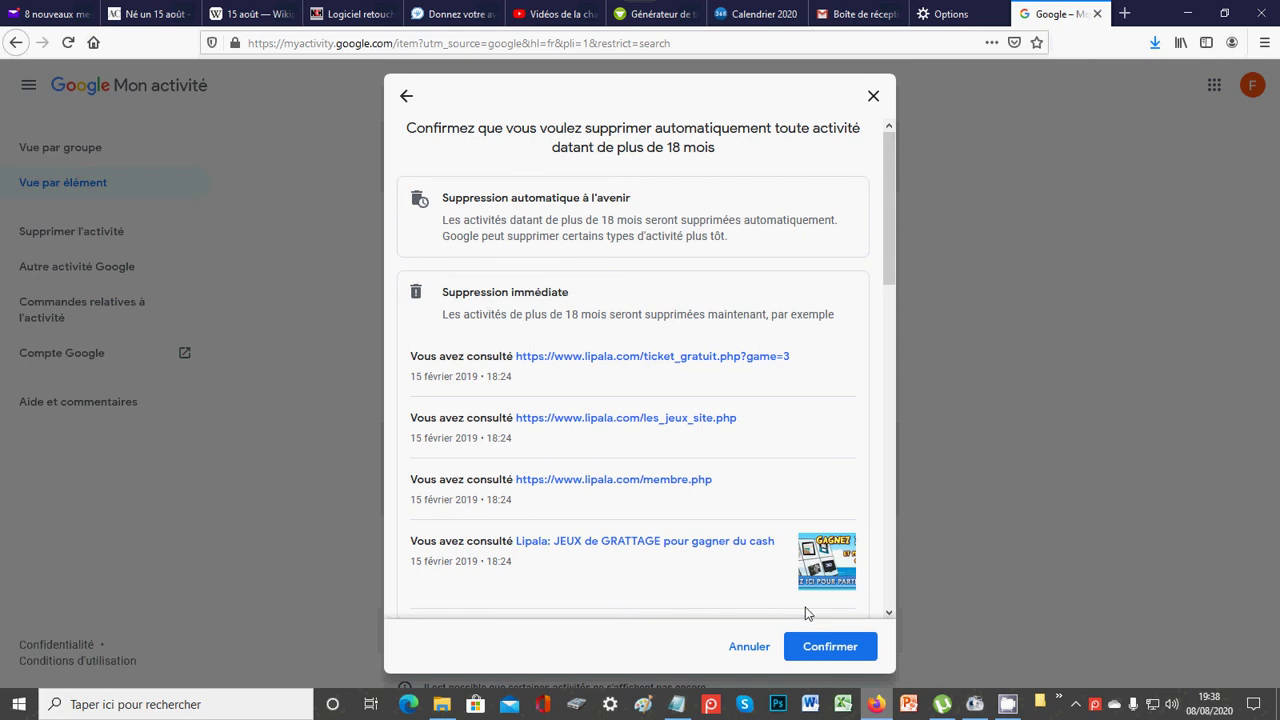
{"action": "left_click", "coordinate": [828, 655]}
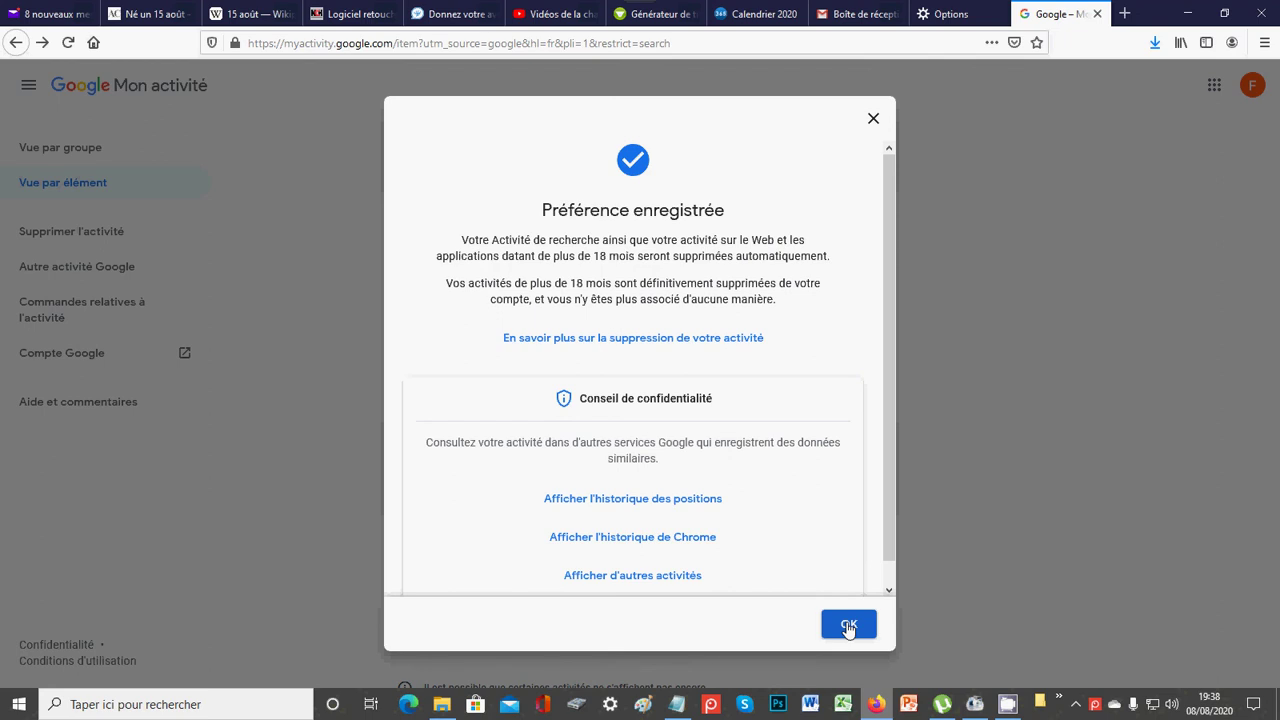
{"action": "left_click", "coordinate": [848, 625]}
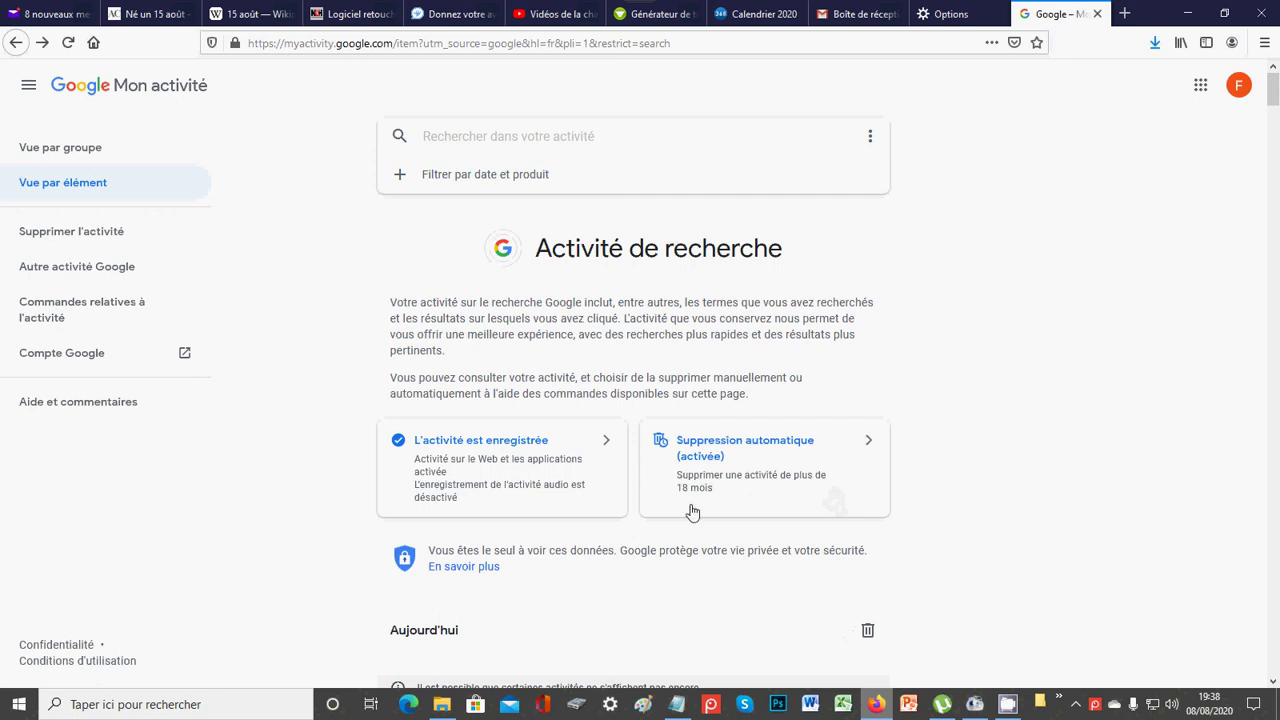
- Look through today's recorded search activity, delete the whole day and dismiss the deletion notice
{"action": "scroll", "coordinate": [485, 489], "scroll_direction": "down", "scroll_amount": 3}
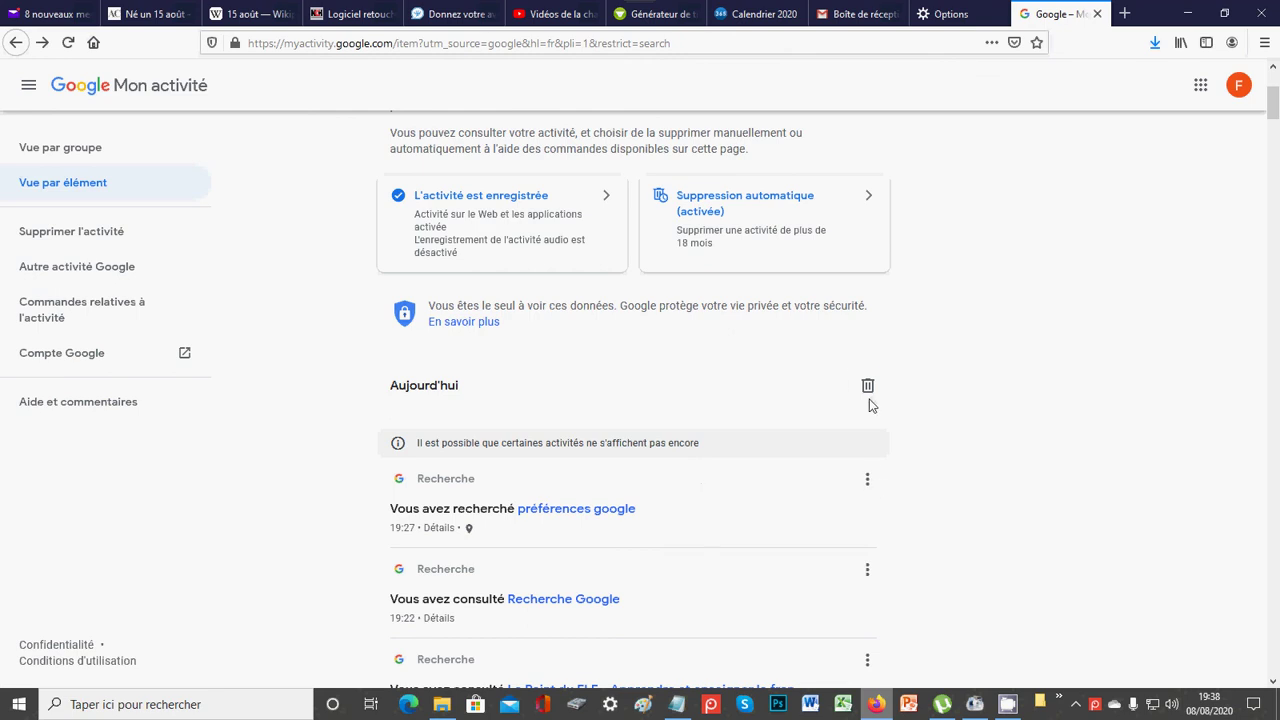
{"action": "scroll", "coordinate": [737, 449], "scroll_direction": "down", "scroll_amount": 4}
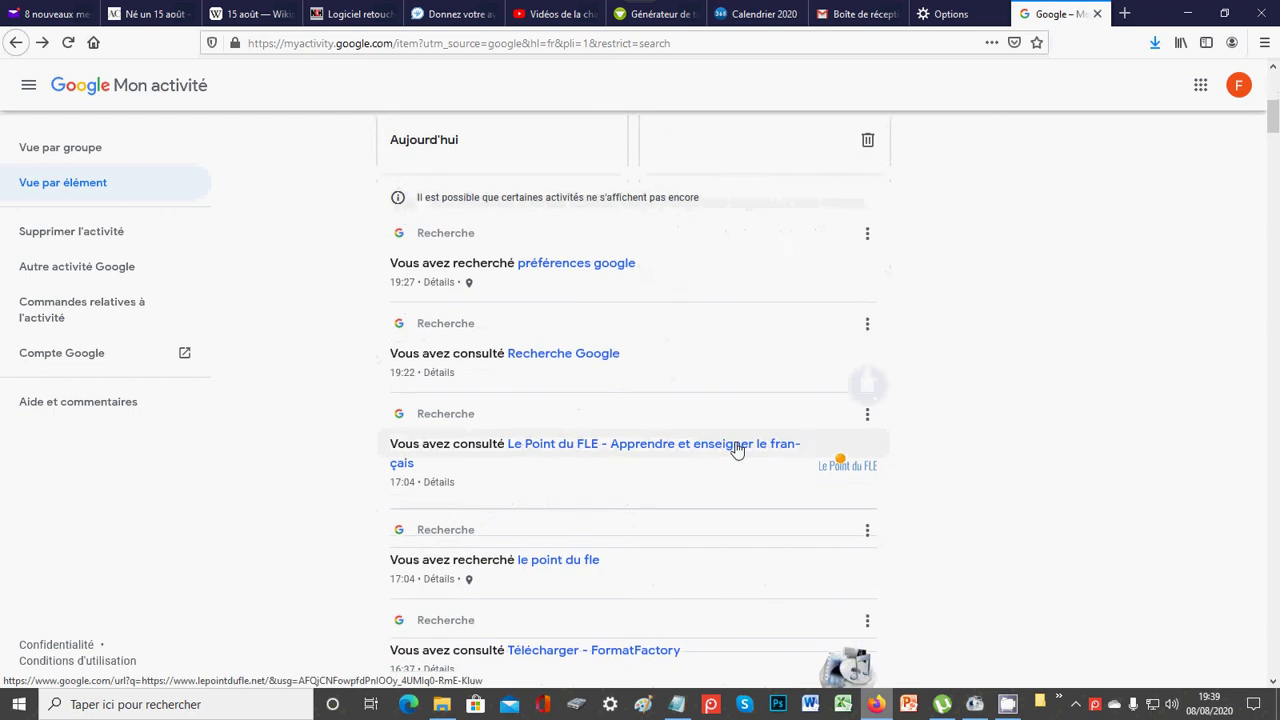
{"action": "scroll", "coordinate": [737, 449], "scroll_direction": "down", "scroll_amount": 4}
{"action": "scroll", "coordinate": [737, 449], "scroll_direction": "down", "scroll_amount": 7}
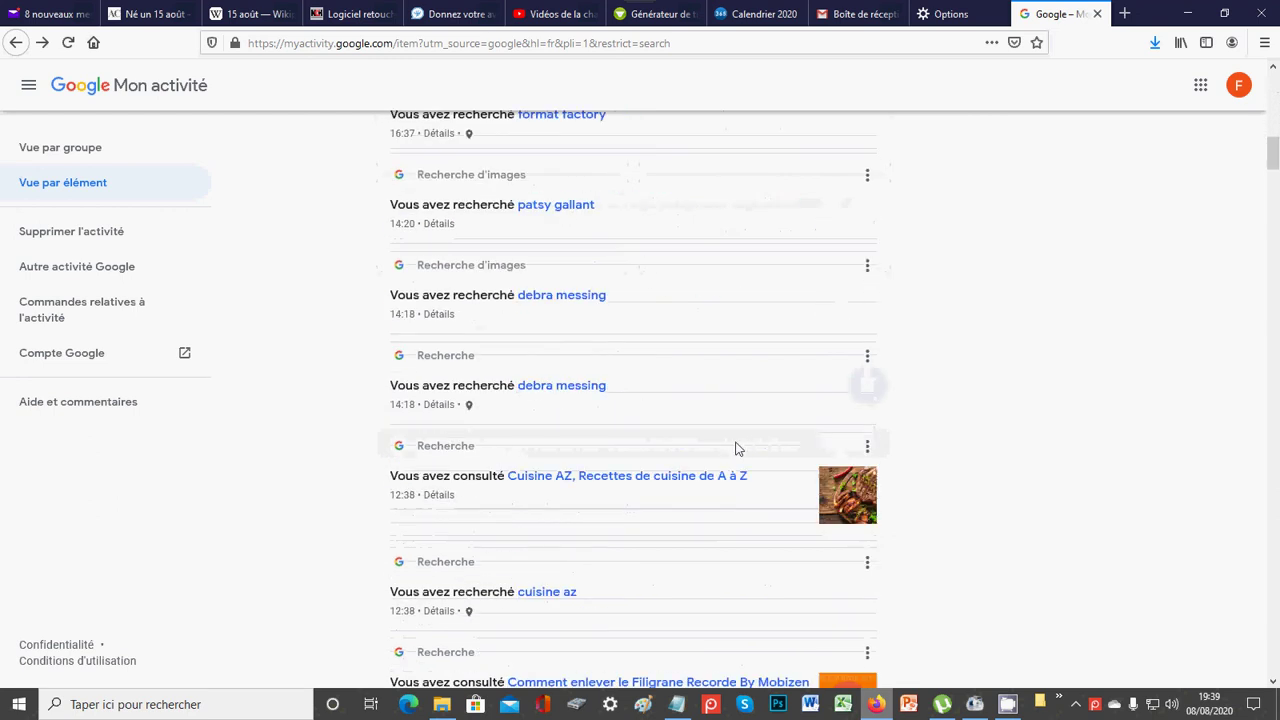
{"action": "scroll", "coordinate": [737, 449], "scroll_direction": "down", "scroll_amount": 5}
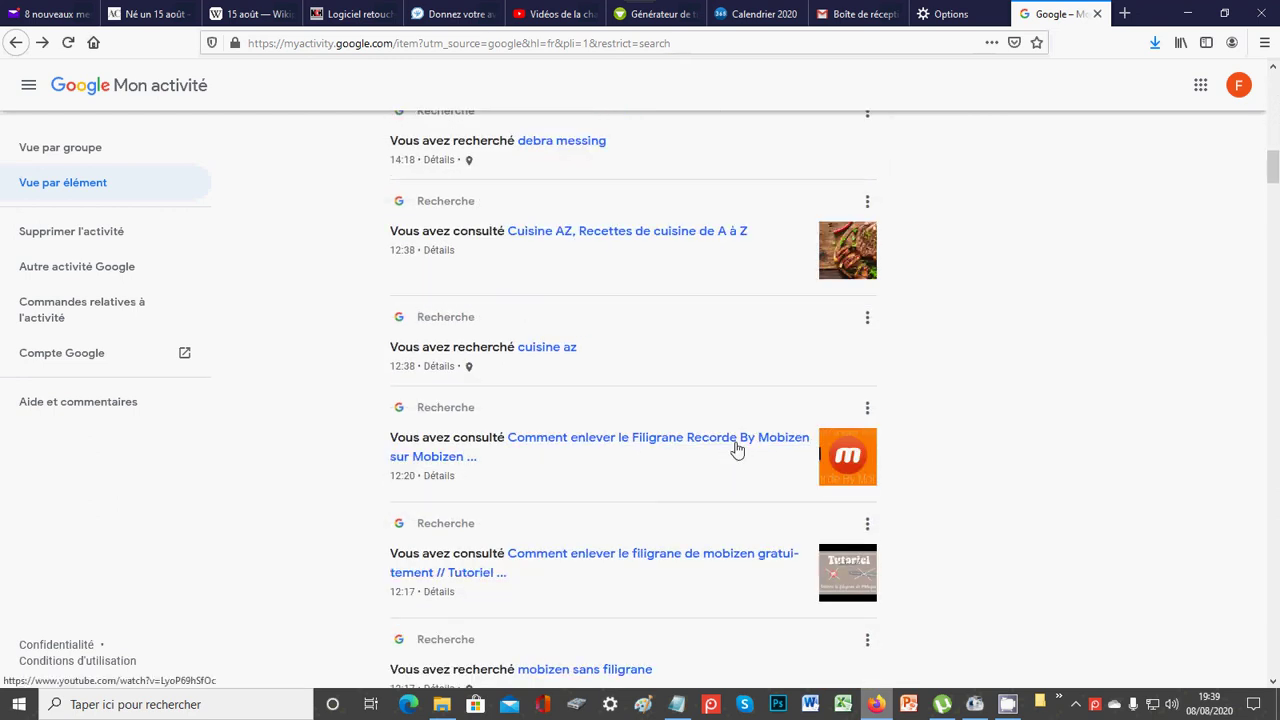
{"action": "scroll", "coordinate": [735, 446], "scroll_direction": "up", "scroll_amount": 6}
{"action": "scroll", "coordinate": [737, 450], "scroll_direction": "up", "scroll_amount": 15}
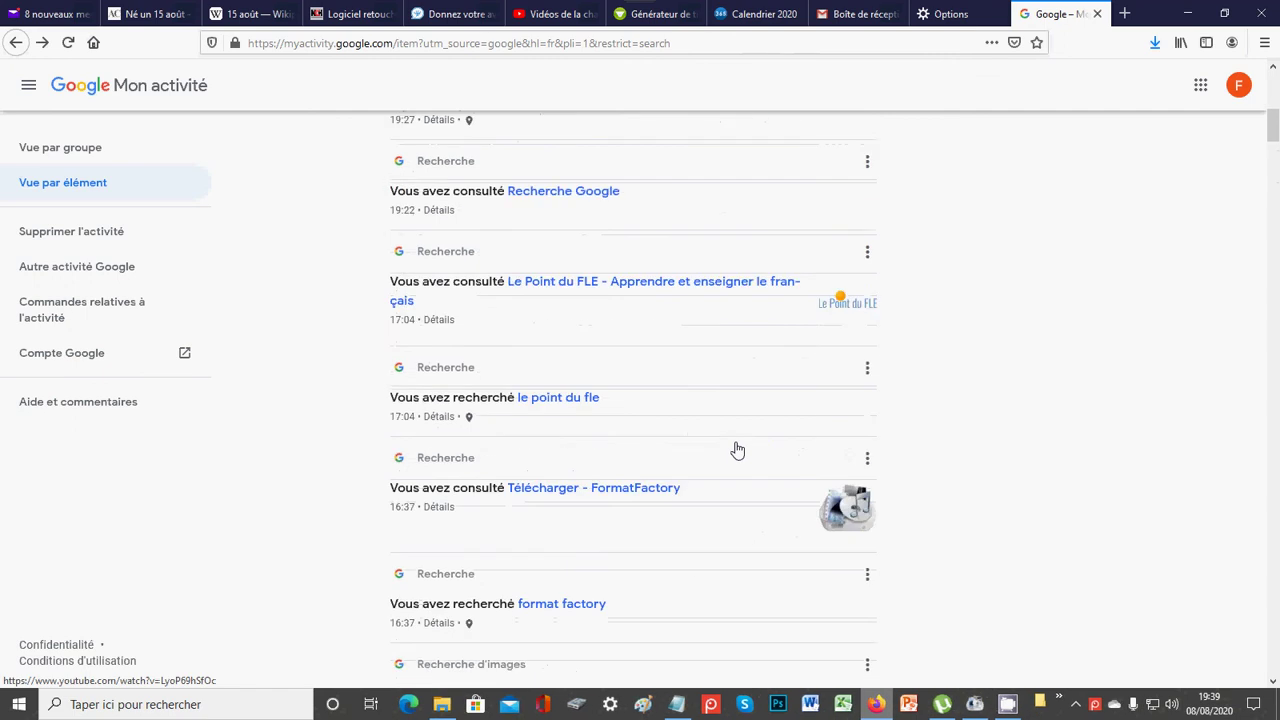
{"action": "scroll", "coordinate": [737, 443], "scroll_direction": "down", "scroll_amount": 5}
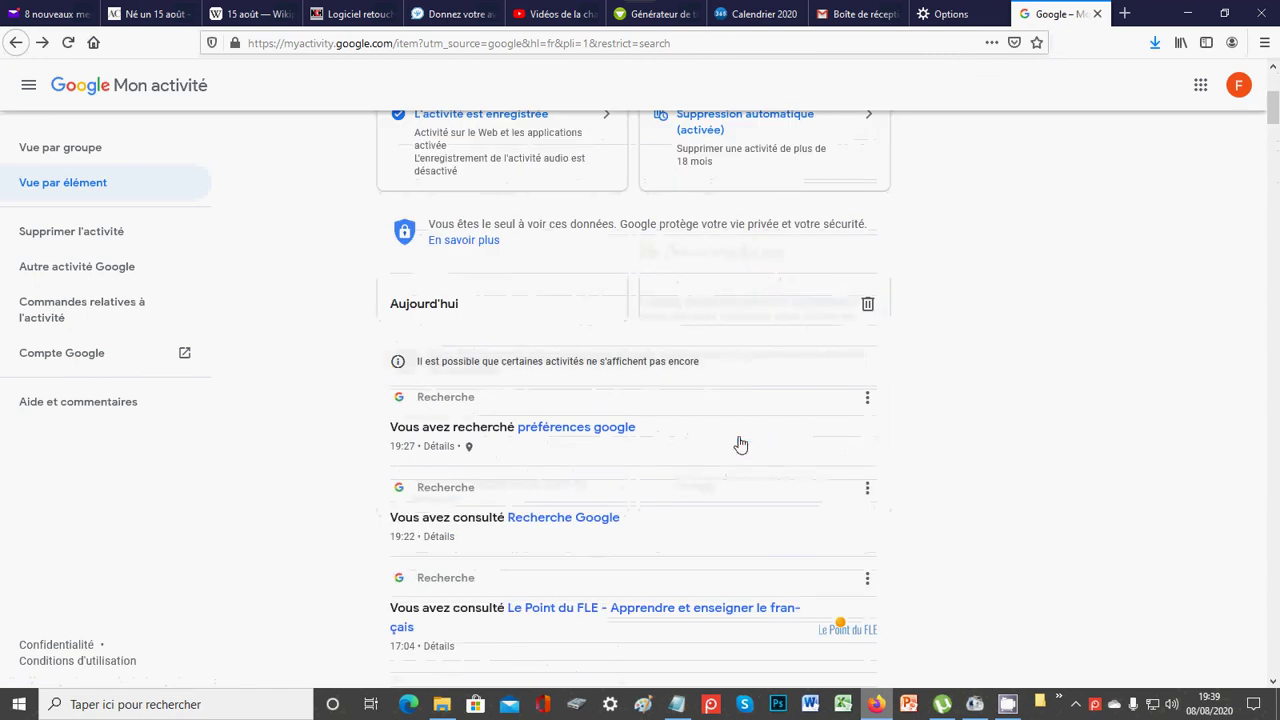
{"action": "left_click", "coordinate": [868, 308]}
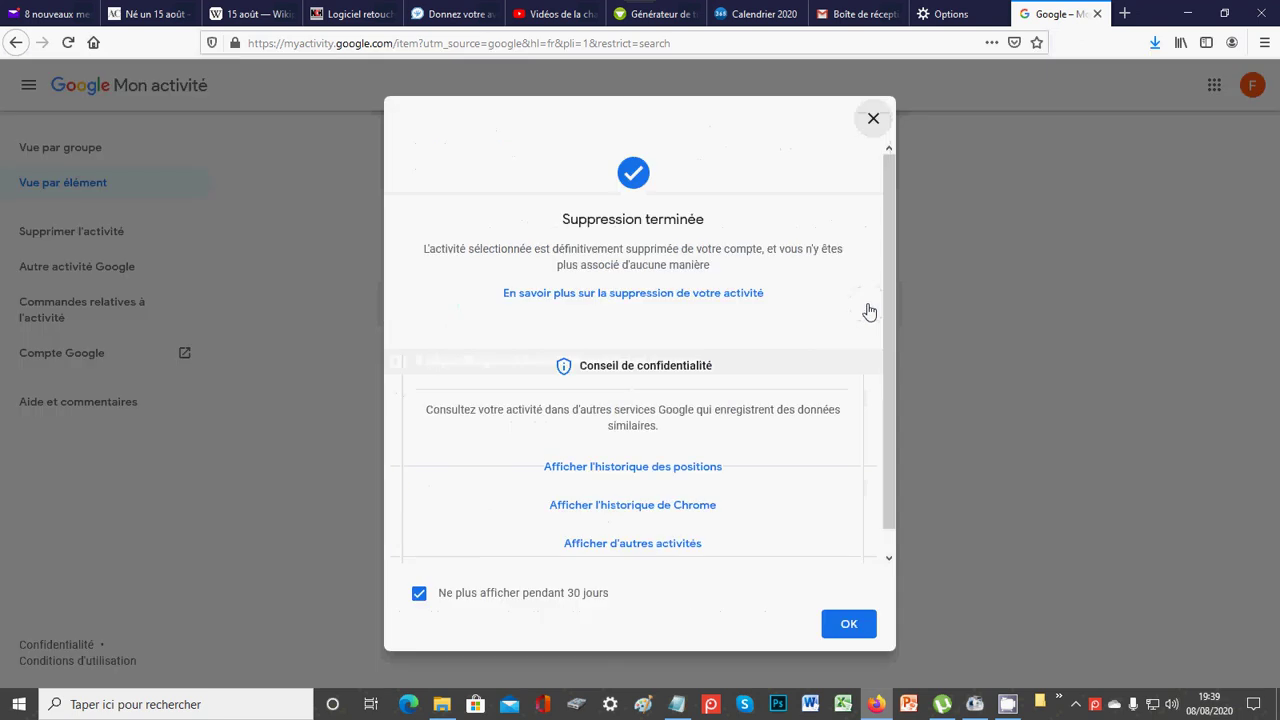
{"action": "left_click", "coordinate": [853, 630]}
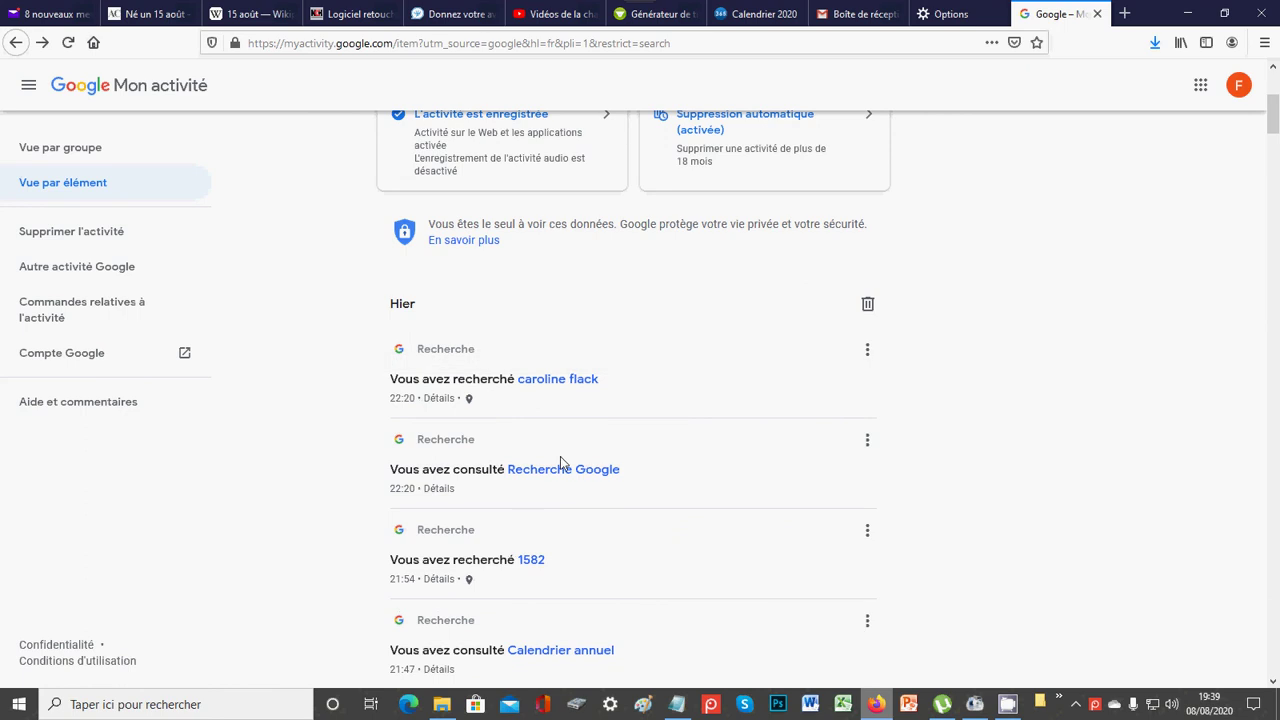
- Delete the recorded search activity day by day, from yesterday back through 1 August
{"action": "scroll", "coordinate": [562, 462], "scroll_direction": "down", "scroll_amount": 4}
{"action": "scroll", "coordinate": [566, 462], "scroll_direction": "up", "scroll_amount": 6}
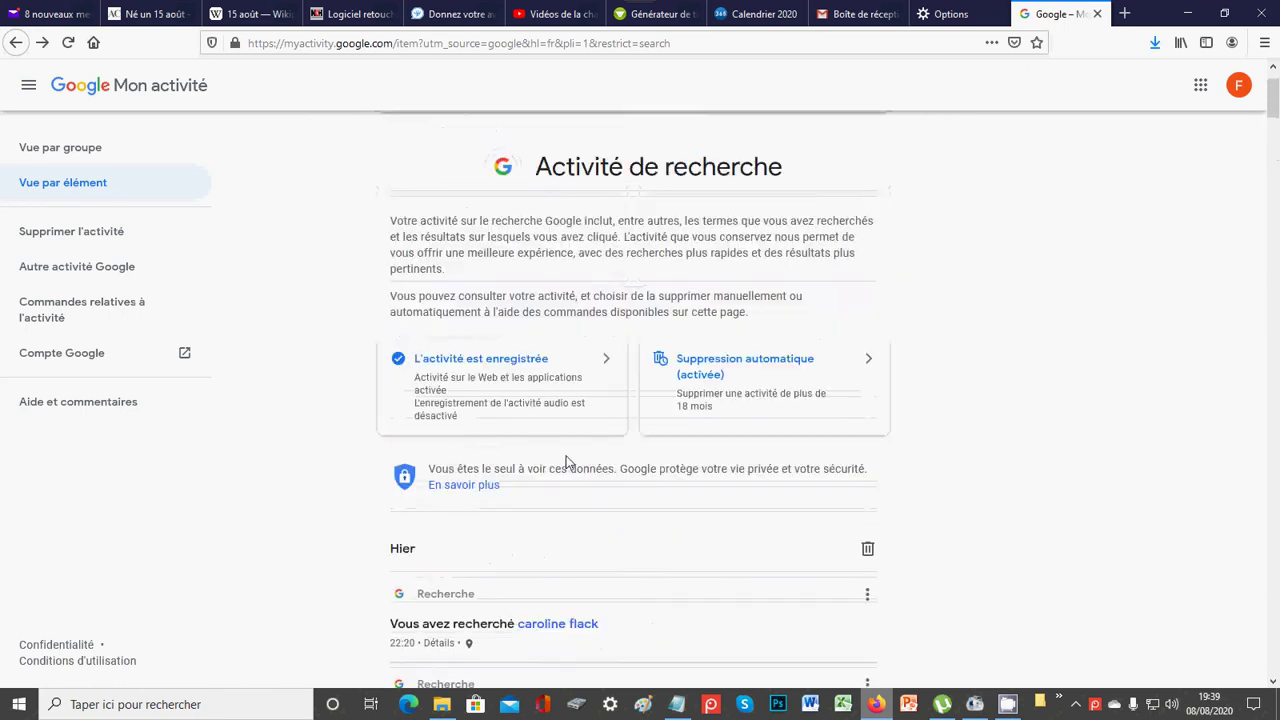
{"action": "scroll", "coordinate": [566, 462], "scroll_direction": "down", "scroll_amount": 10}
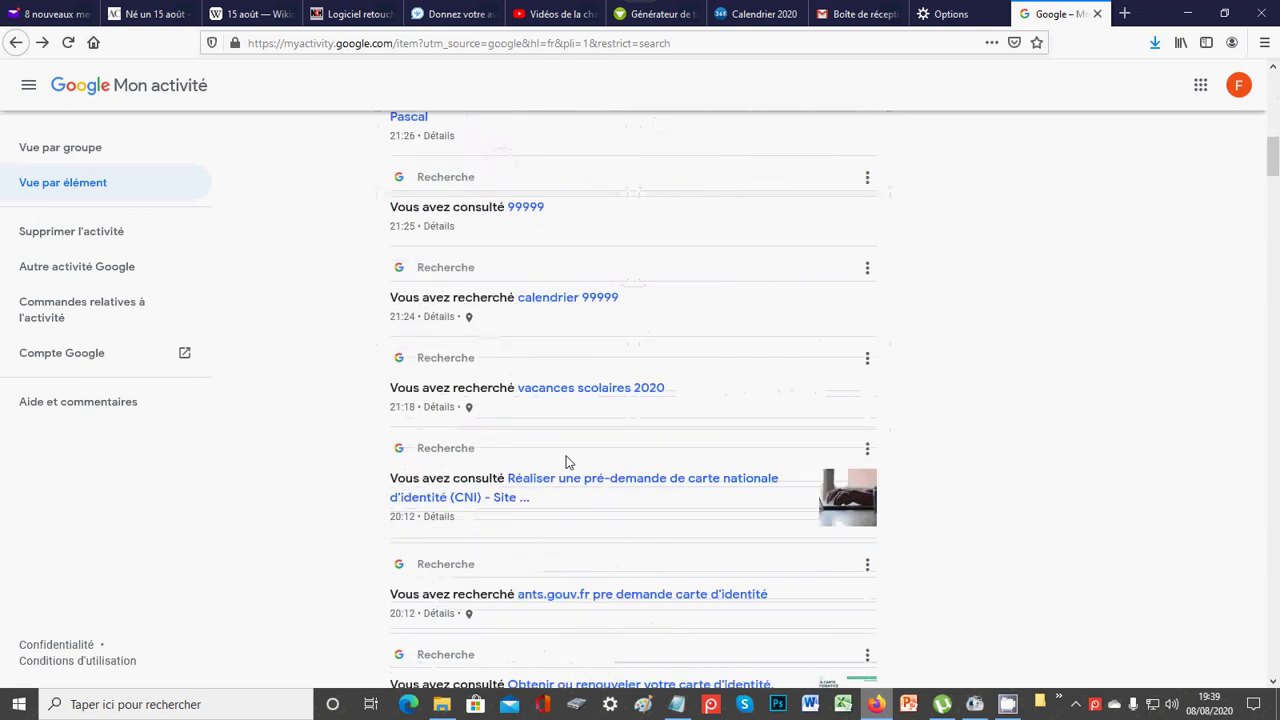
{"action": "scroll", "coordinate": [566, 462], "scroll_direction": "up", "scroll_amount": 10}
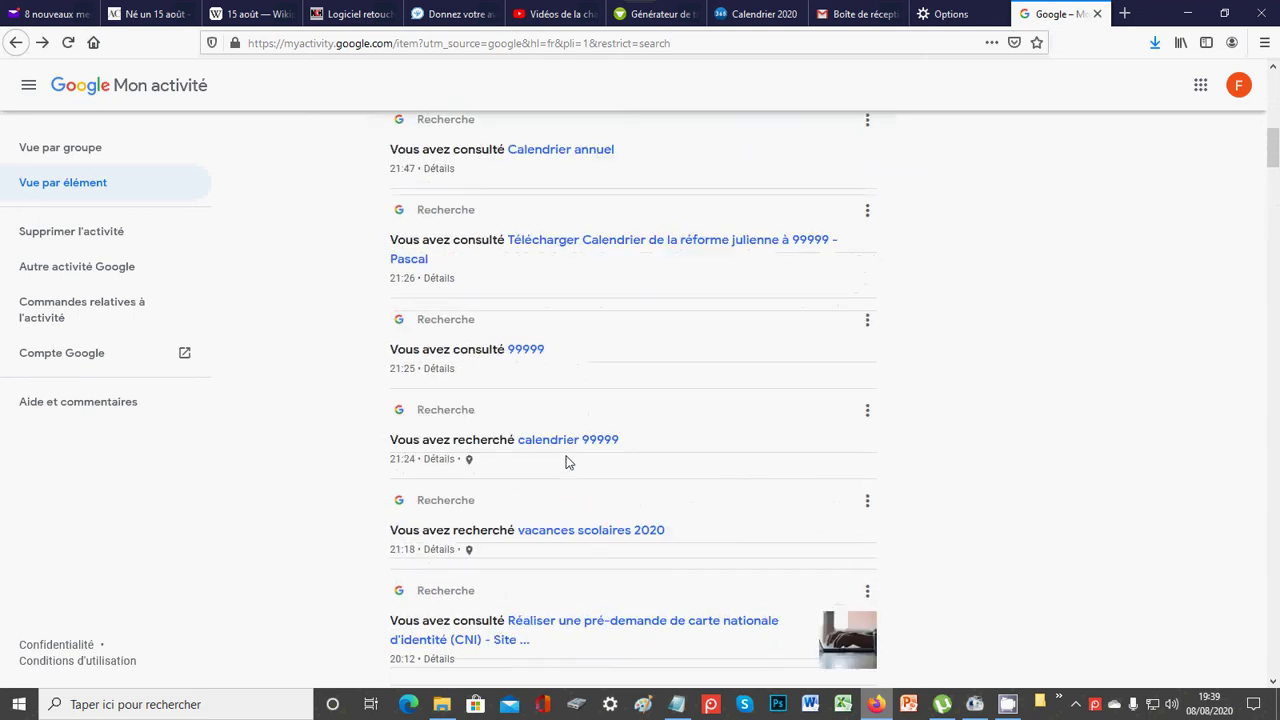
{"action": "scroll", "coordinate": [700, 504], "scroll_direction": "down", "scroll_amount": 3}
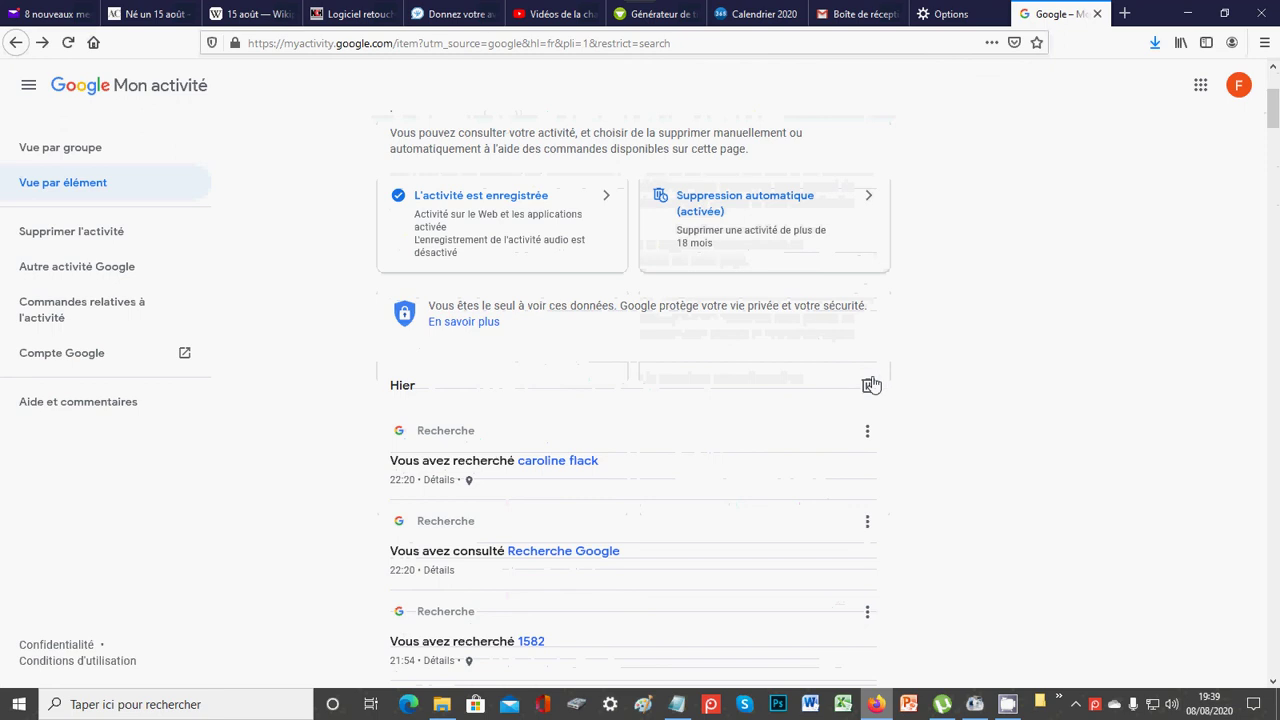
{"action": "left_click", "coordinate": [868, 388]}
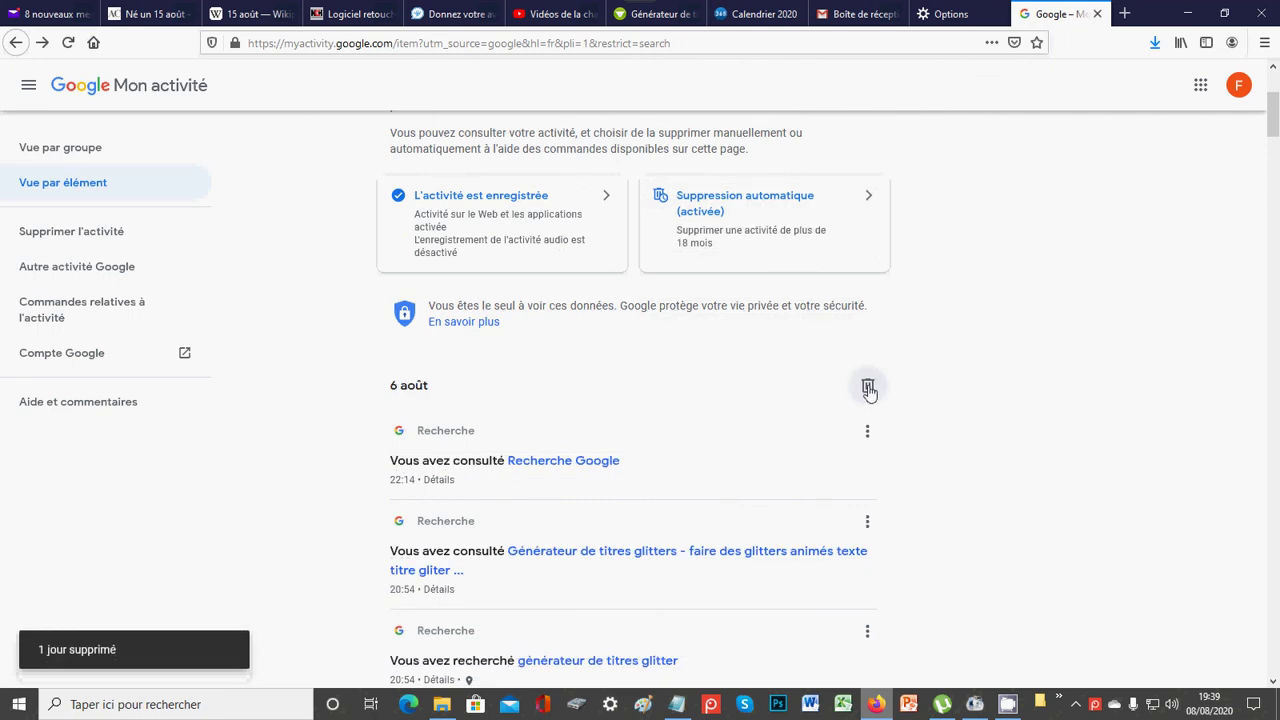
{"action": "left_click", "coordinate": [868, 388]}
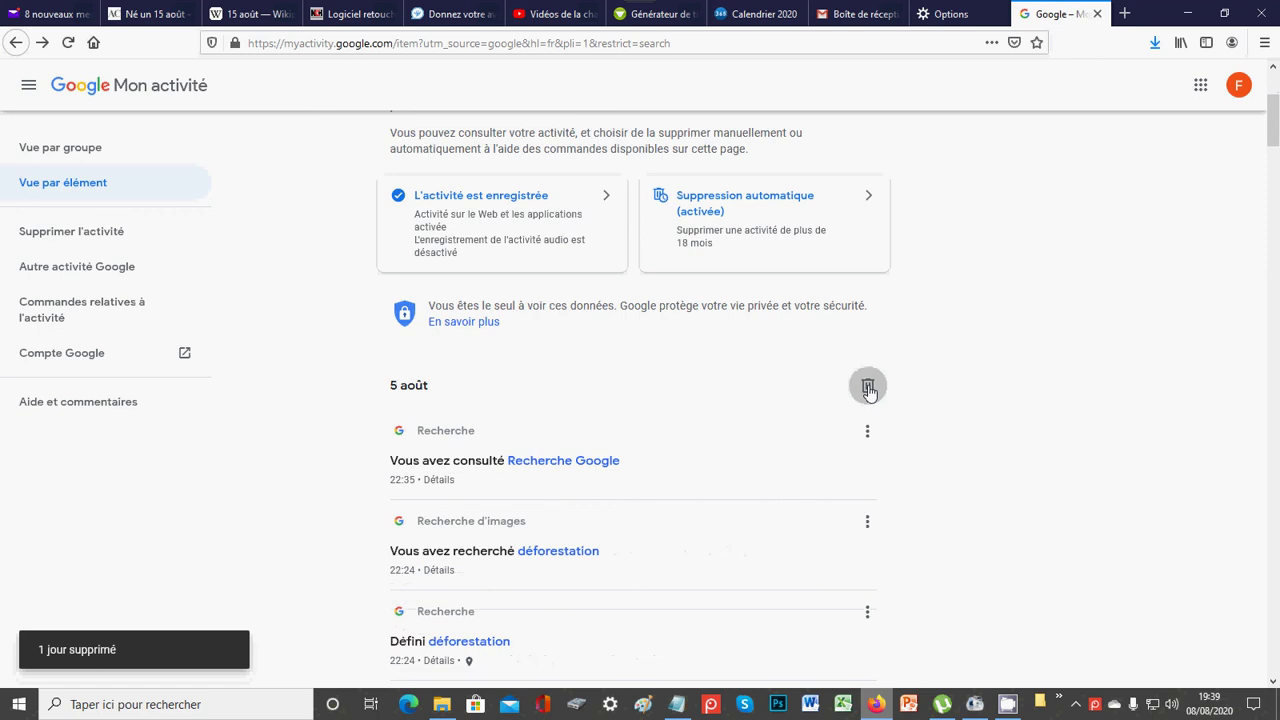
{"action": "left_click", "coordinate": [868, 388]}
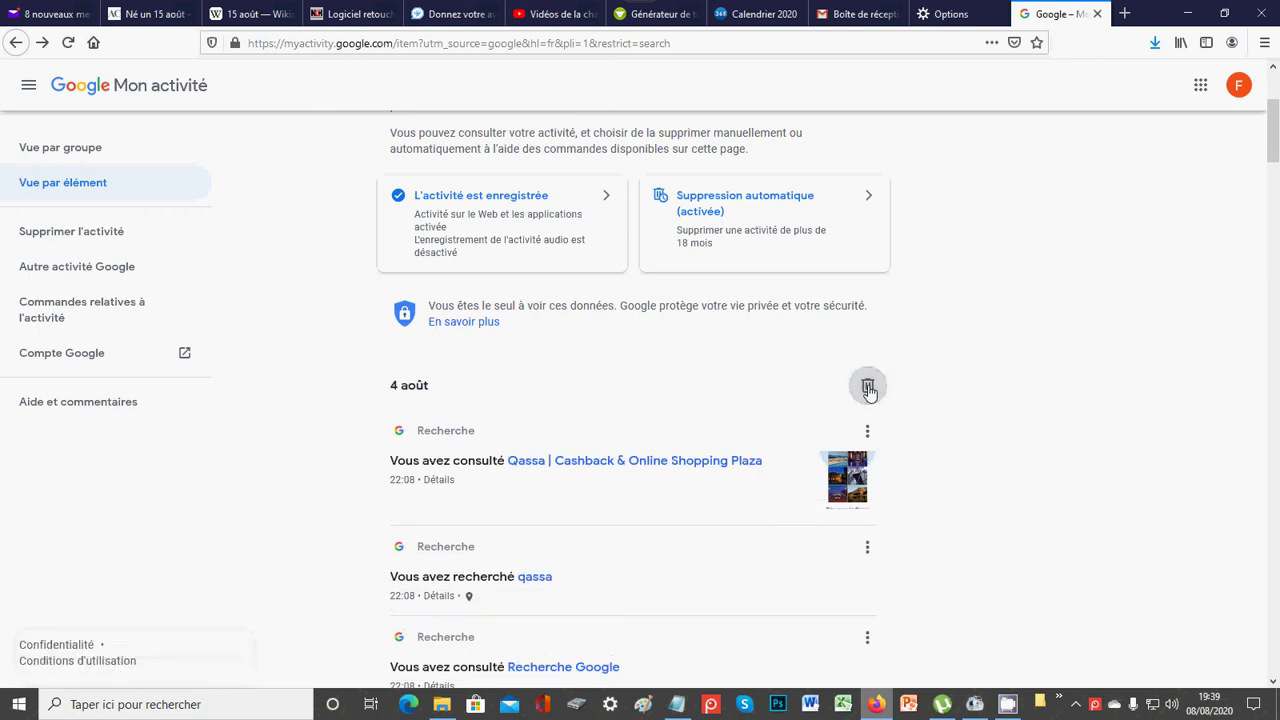
{"action": "left_click", "coordinate": [868, 388]}
{"action": "left_click", "coordinate": [868, 388]}
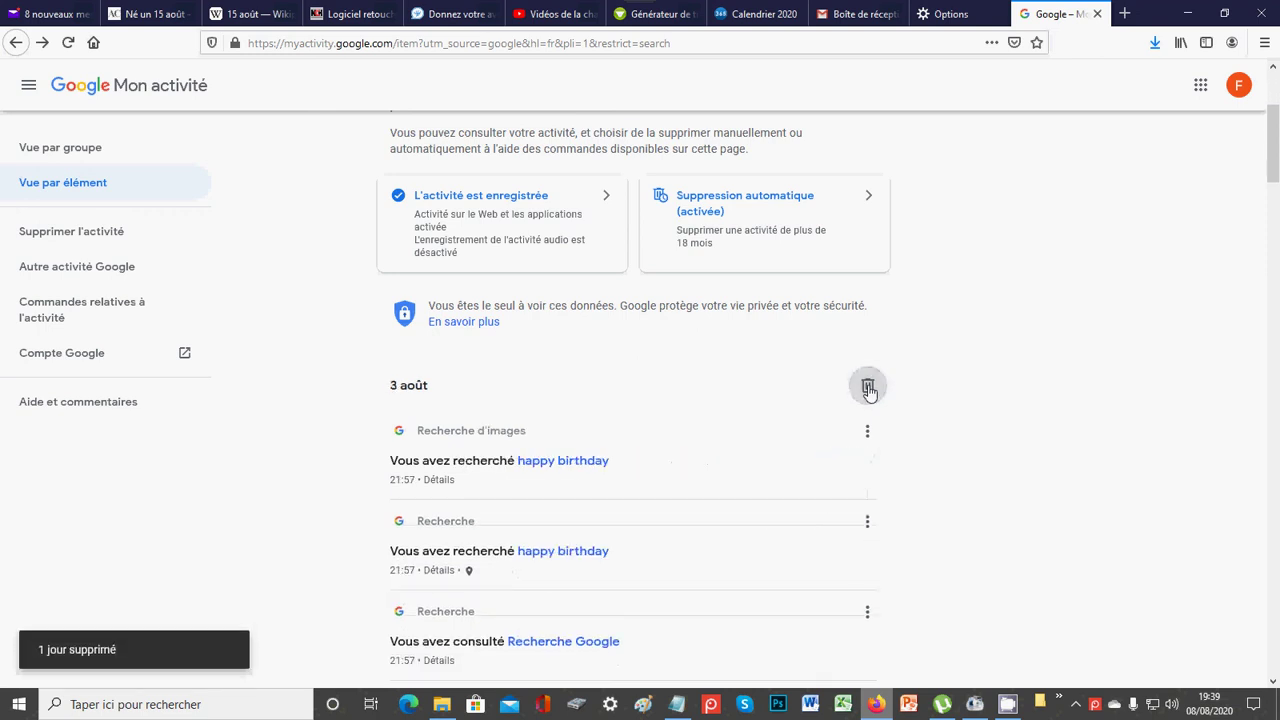
{"action": "left_click", "coordinate": [868, 388]}
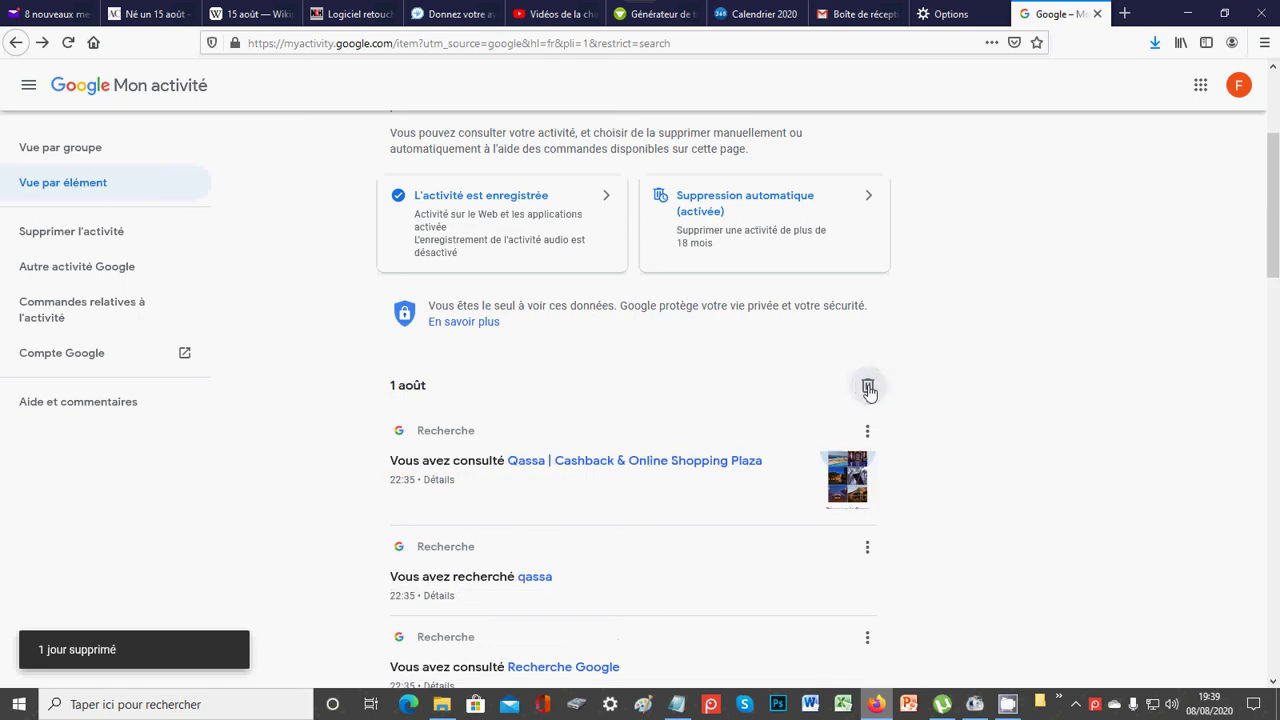
{"action": "left_click", "coordinate": [868, 388]}
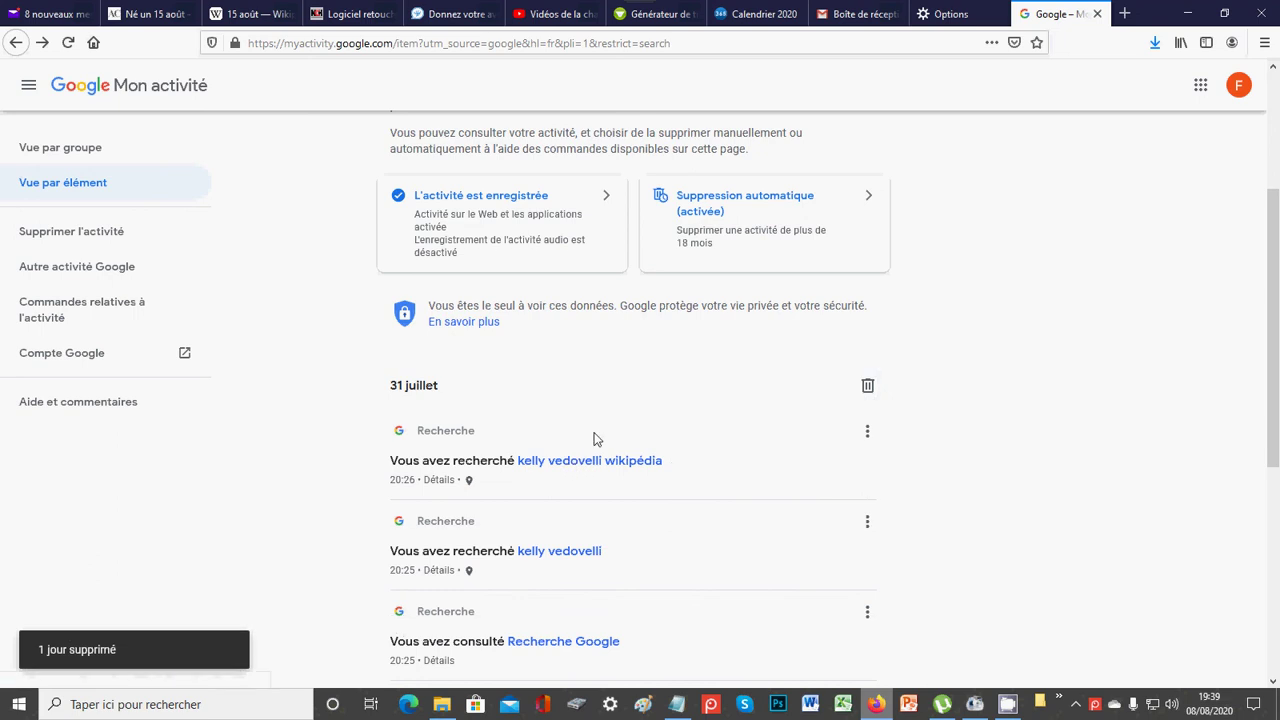
- Review the 31 July entries, then delete all the search activity of 31 July and 30 July
{"action": "scroll", "coordinate": [594, 437], "scroll_direction": "down", "scroll_amount": 3}
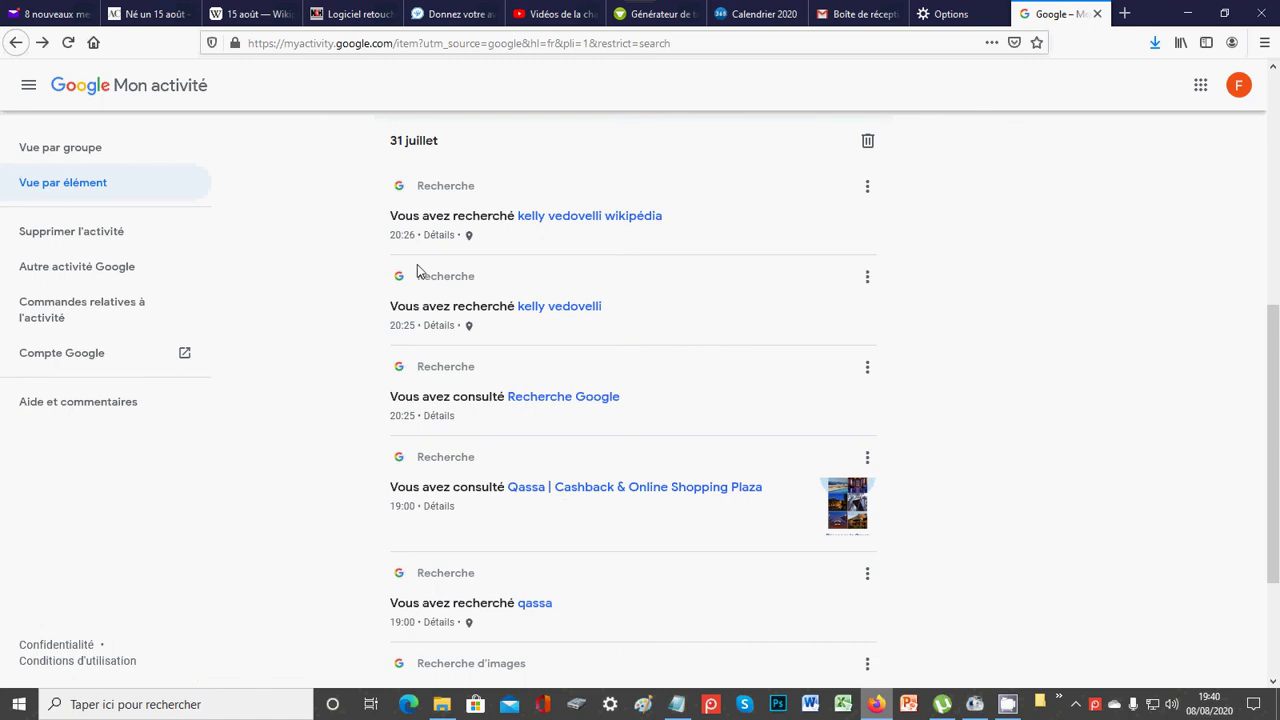
{"action": "scroll", "coordinate": [701, 412], "scroll_direction": "down", "scroll_amount": 3}
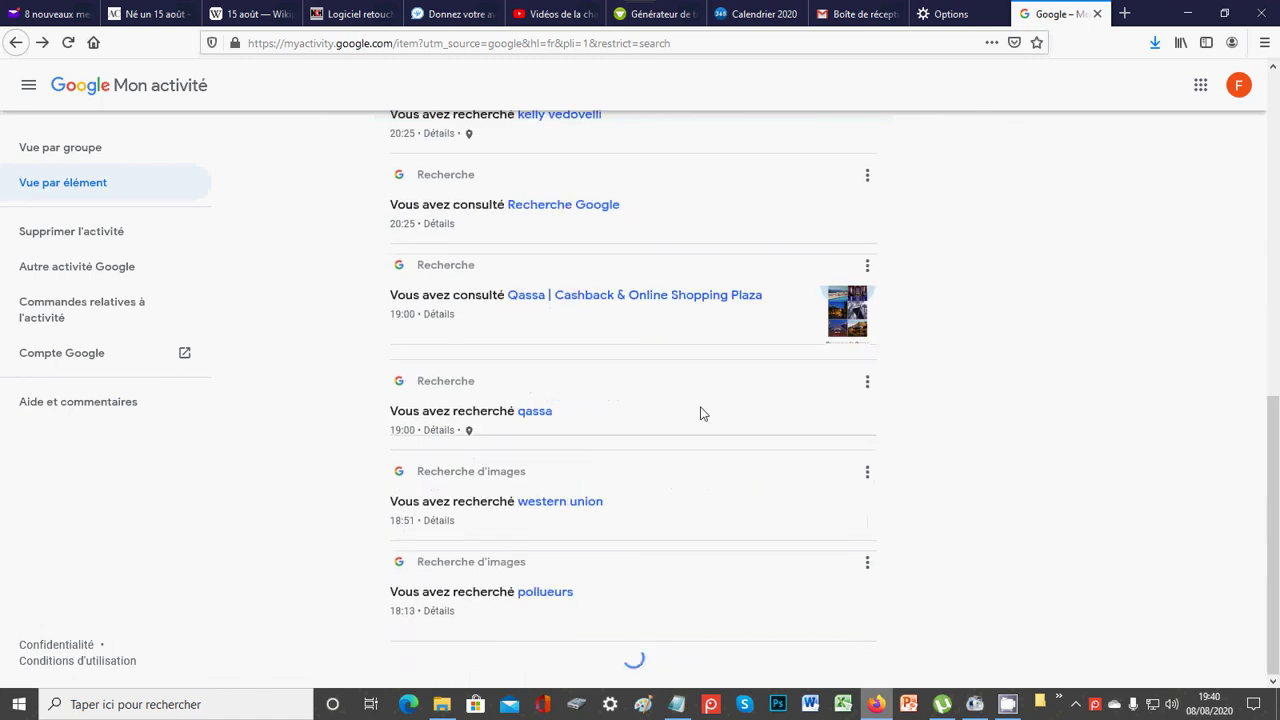
{"action": "scroll", "coordinate": [705, 412], "scroll_direction": "up", "scroll_amount": 10}
{"action": "scroll", "coordinate": [712, 411], "scroll_direction": "down", "scroll_amount": 5}
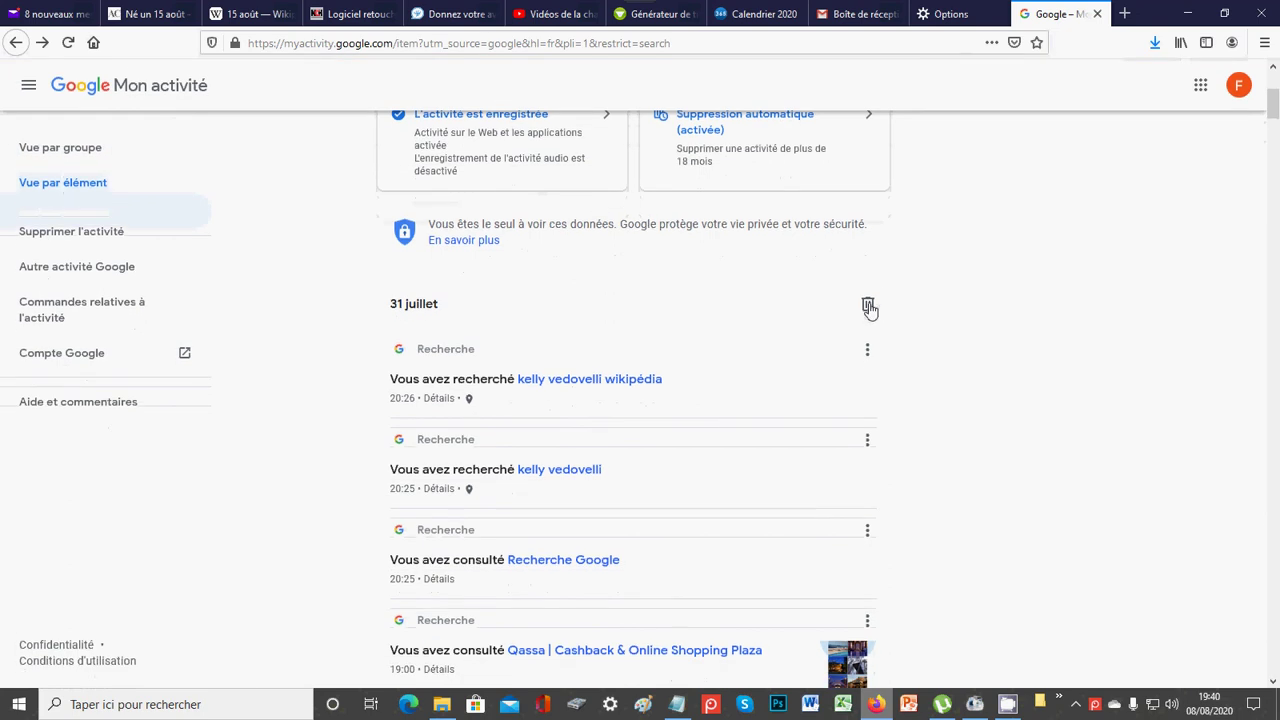
{"action": "left_click", "coordinate": [868, 306]}
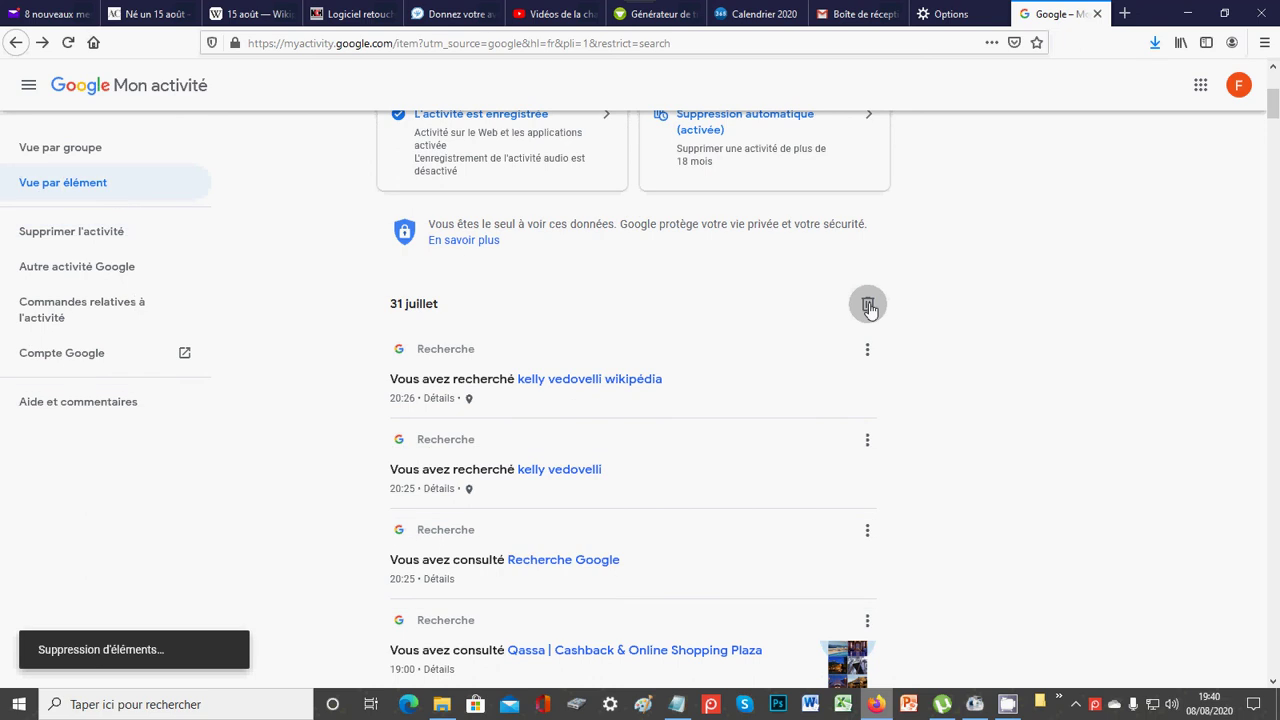
{"action": "left_click", "coordinate": [868, 306]}
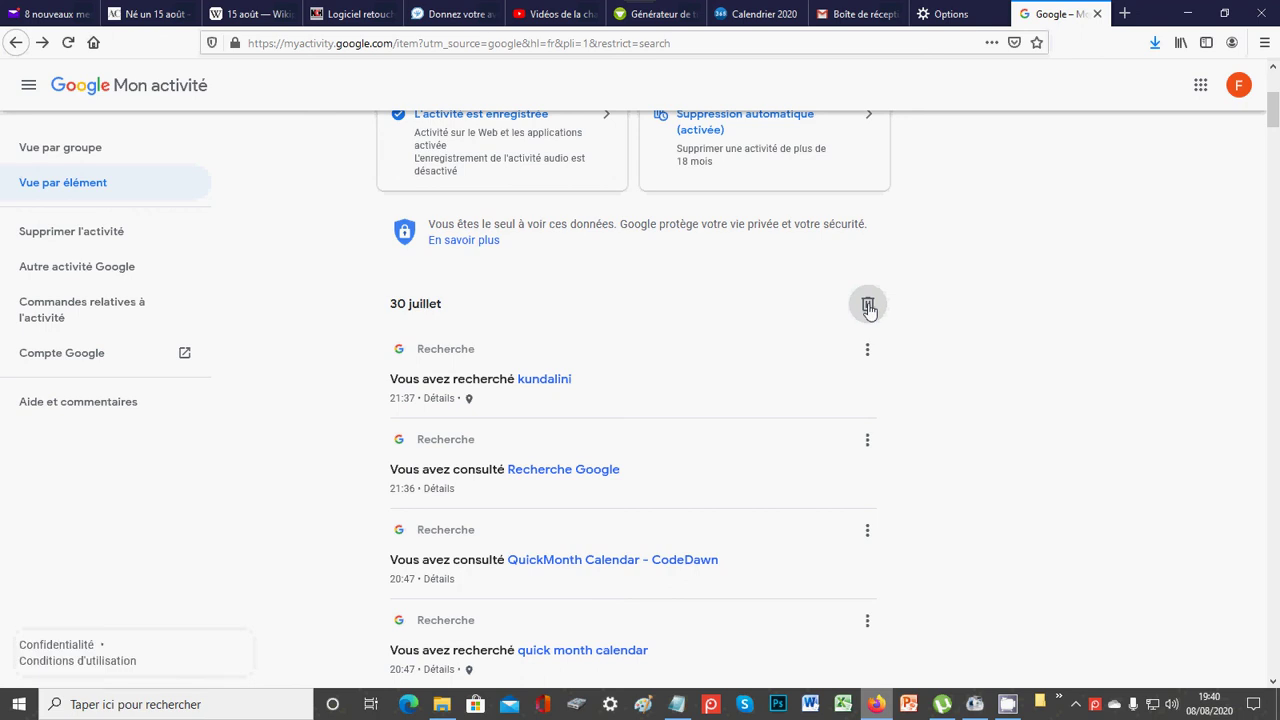
{"action": "left_click", "coordinate": [868, 306]}
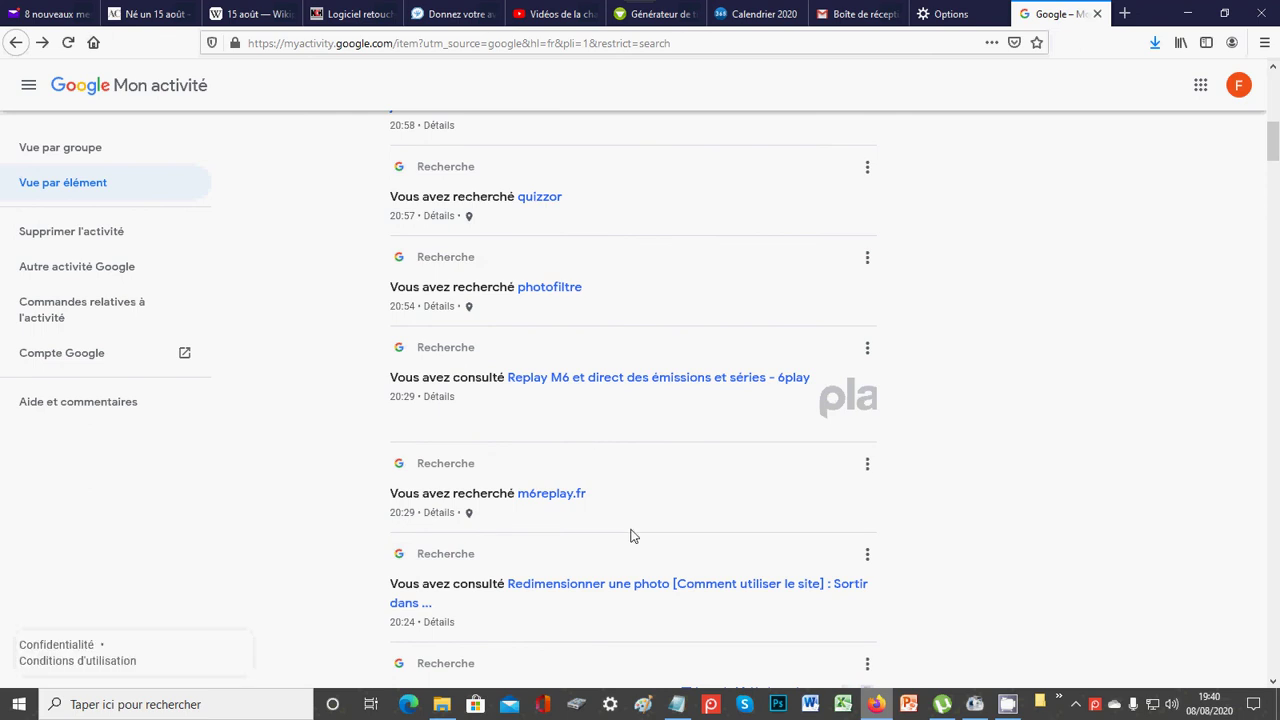
- Look over the 29 July entries, then return to the search results and open "Vos données dans la recherche Google"
{"action": "scroll", "coordinate": [641, 552], "scroll_direction": "down", "scroll_amount": 4}
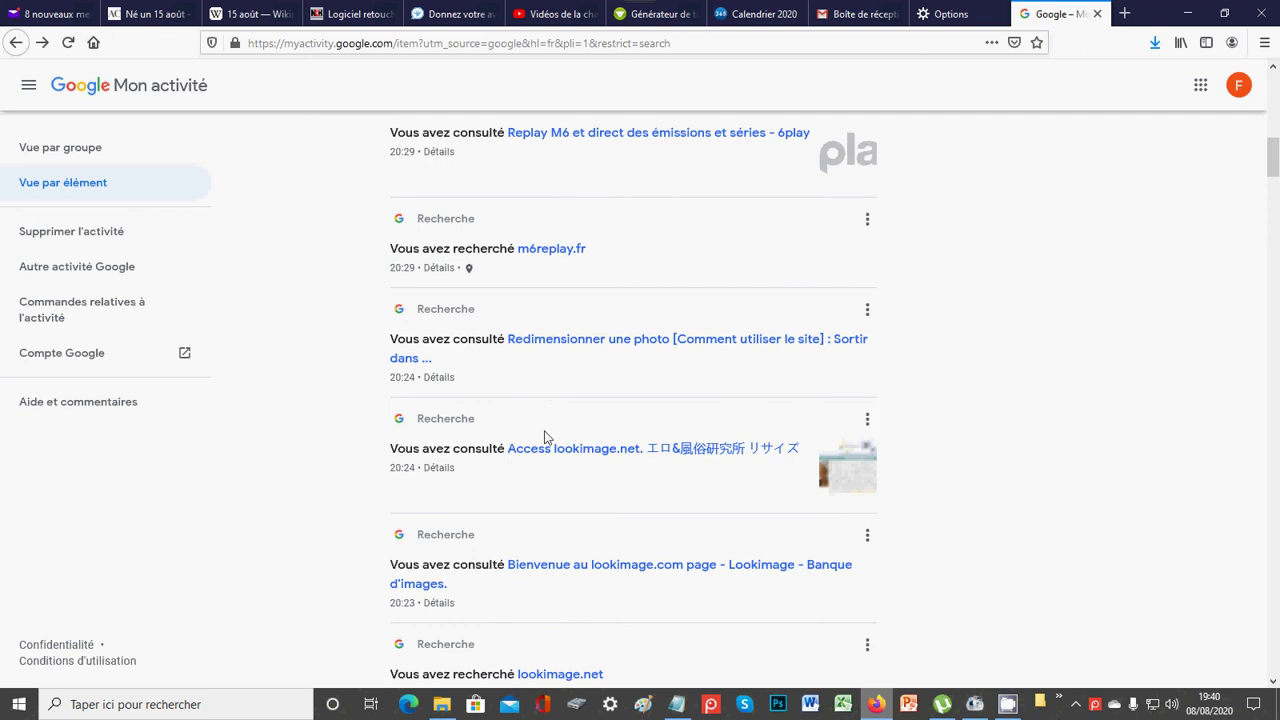
{"action": "scroll", "coordinate": [580, 440], "scroll_direction": "up", "scroll_amount": 10}
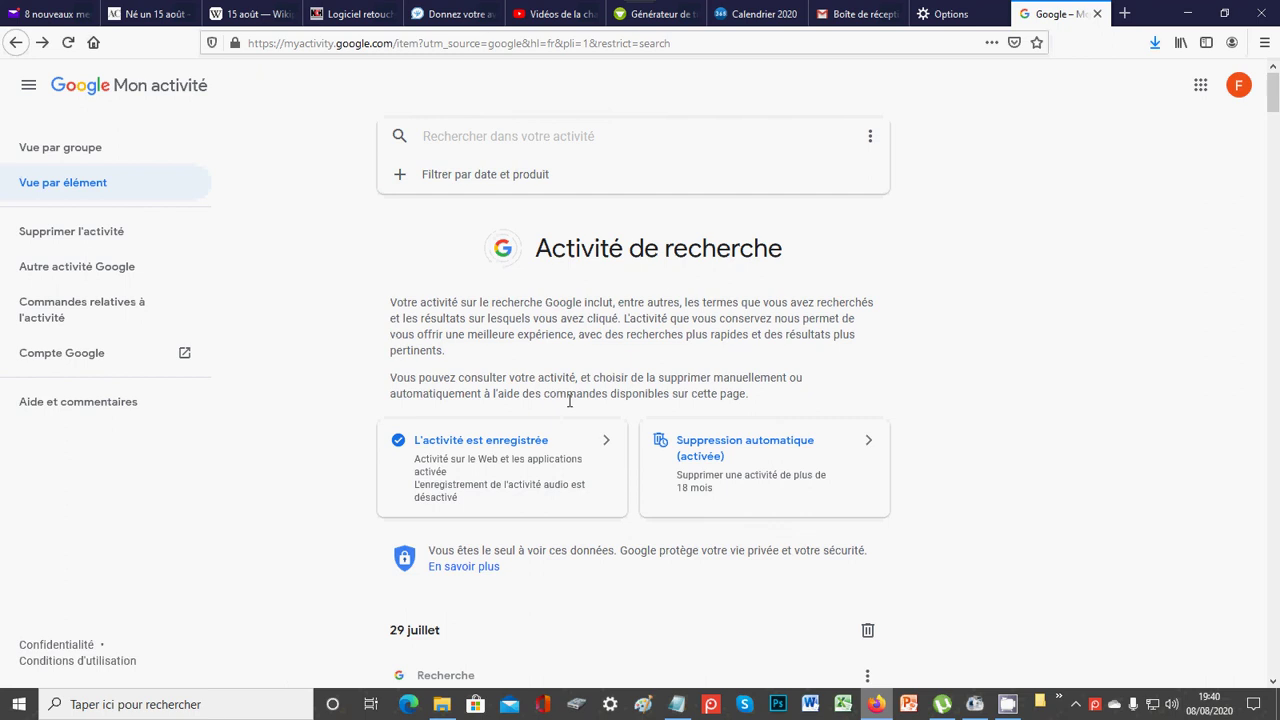
{"action": "left_click", "coordinate": [16, 42]}
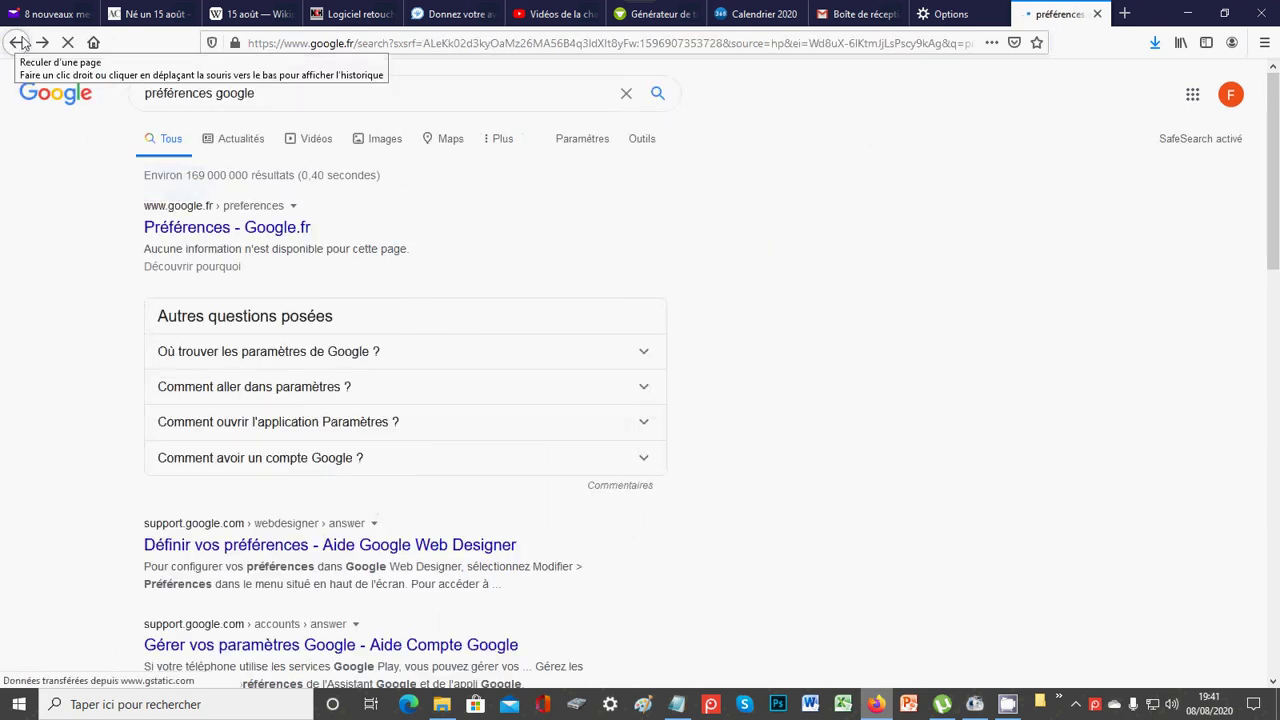
{"action": "left_click", "coordinate": [585, 140]}
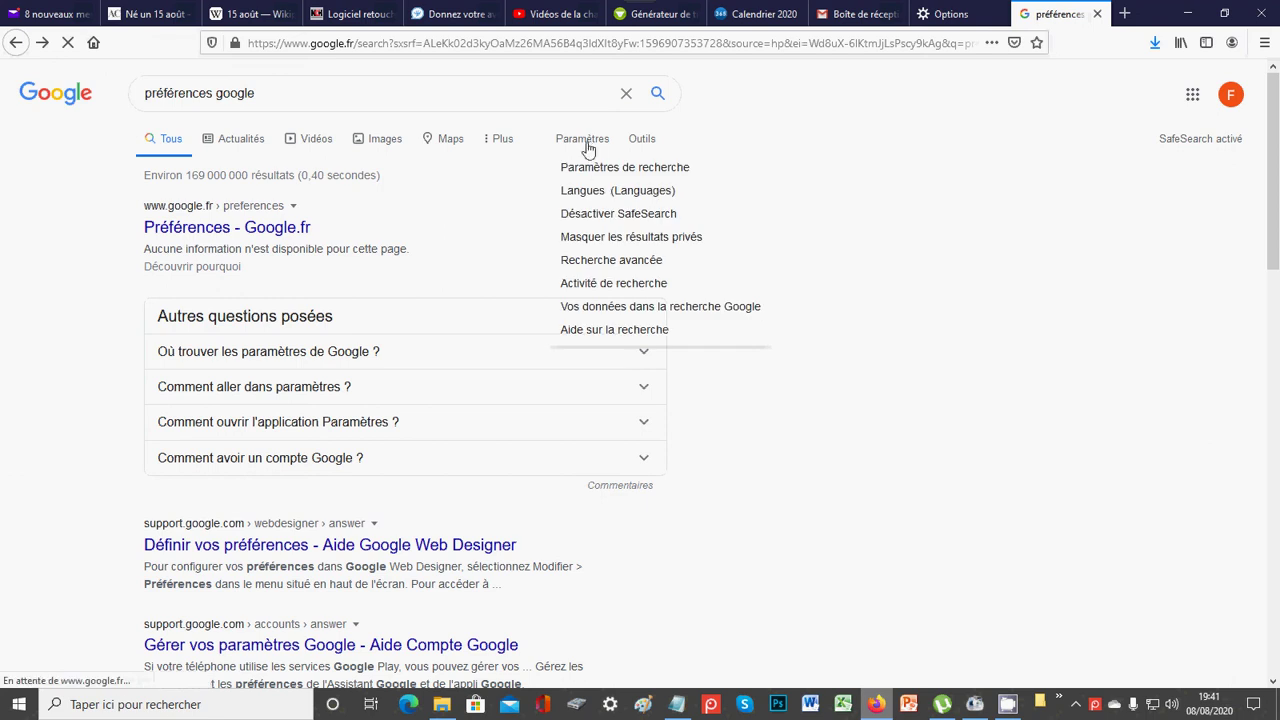
{"action": "left_click", "coordinate": [614, 318]}
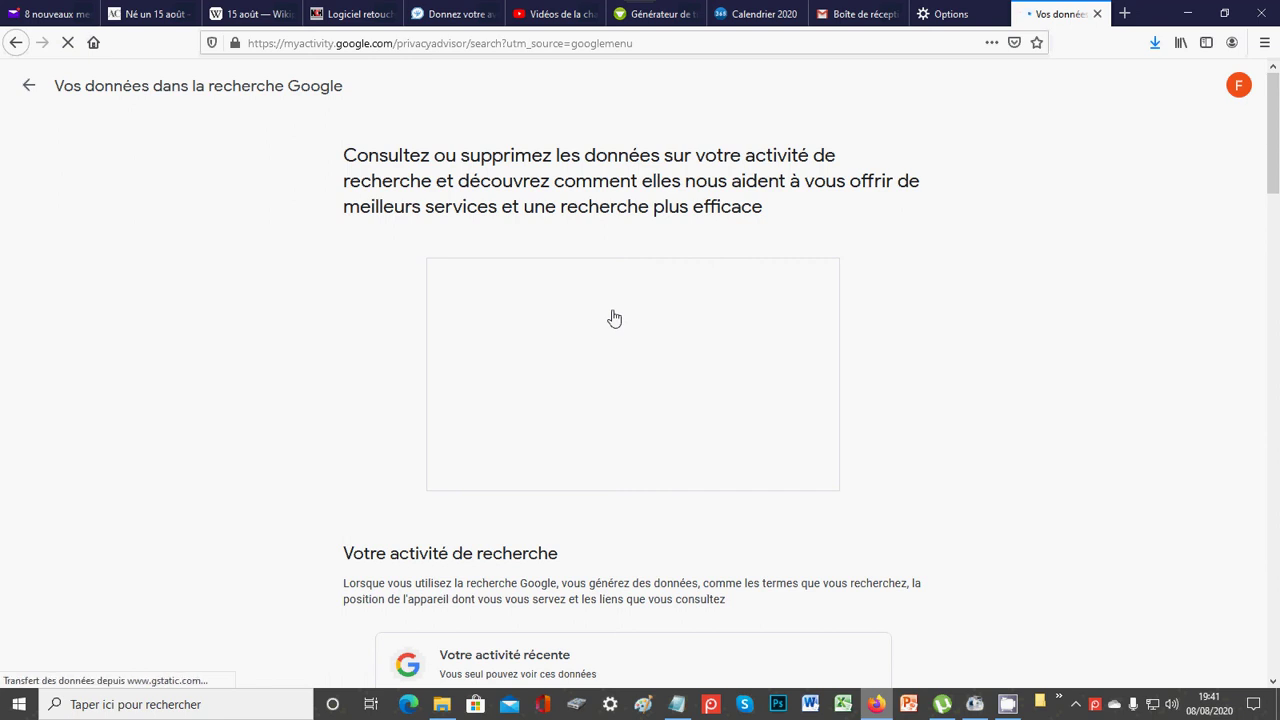
- Delete all the search activity from the Google account, confirm the deletion and check the recent activity section
{"action": "scroll", "coordinate": [474, 318], "scroll_direction": "down", "scroll_amount": 4}
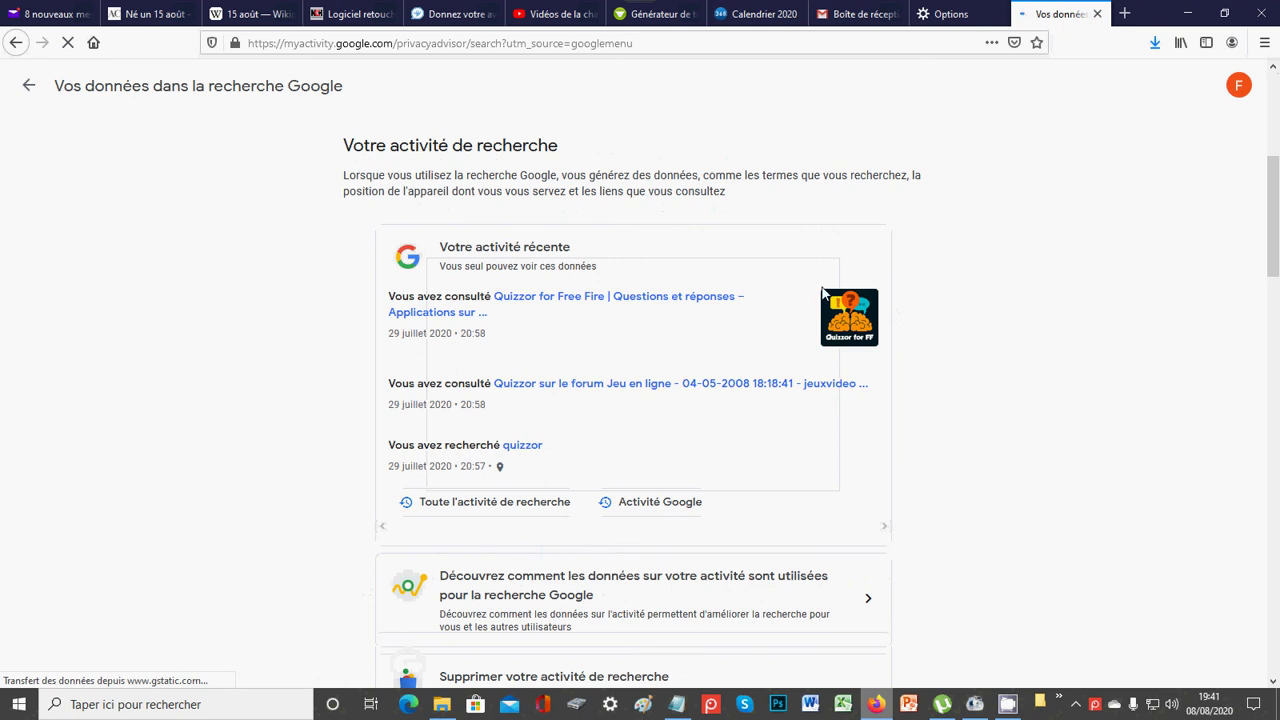
{"action": "scroll", "coordinate": [570, 346], "scroll_direction": "down", "scroll_amount": 3}
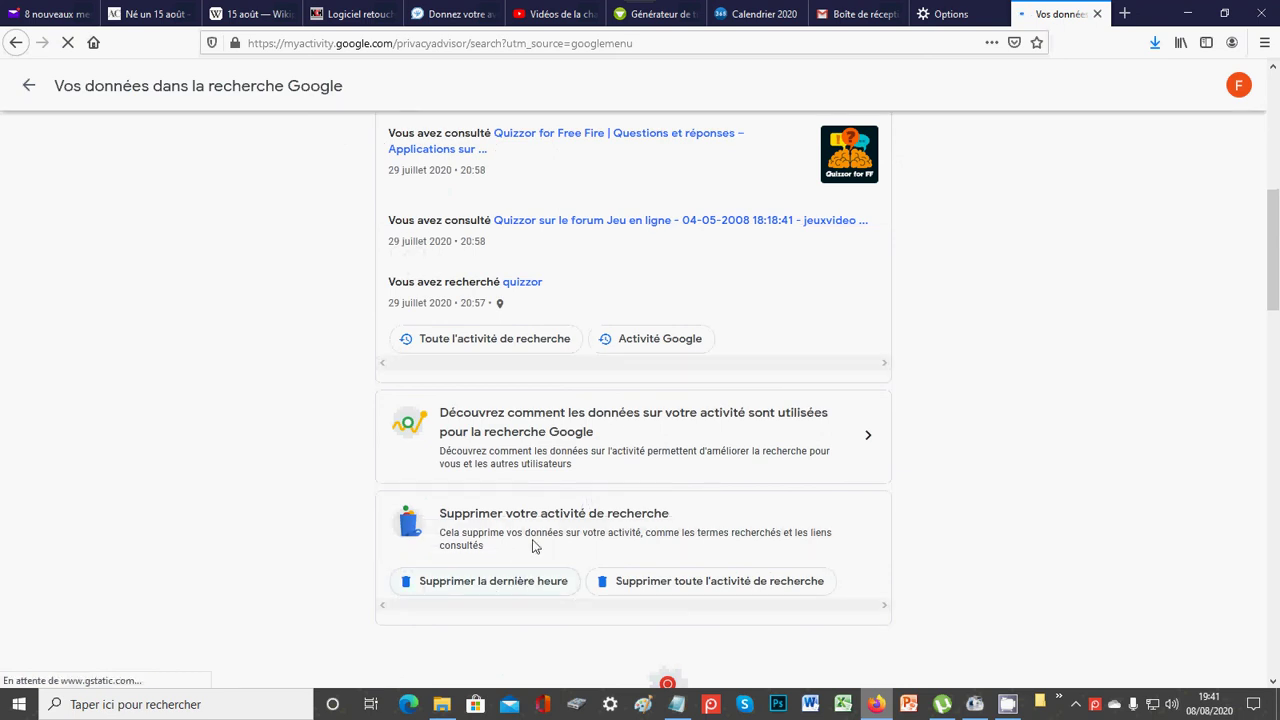
{"action": "left_click", "coordinate": [703, 592]}
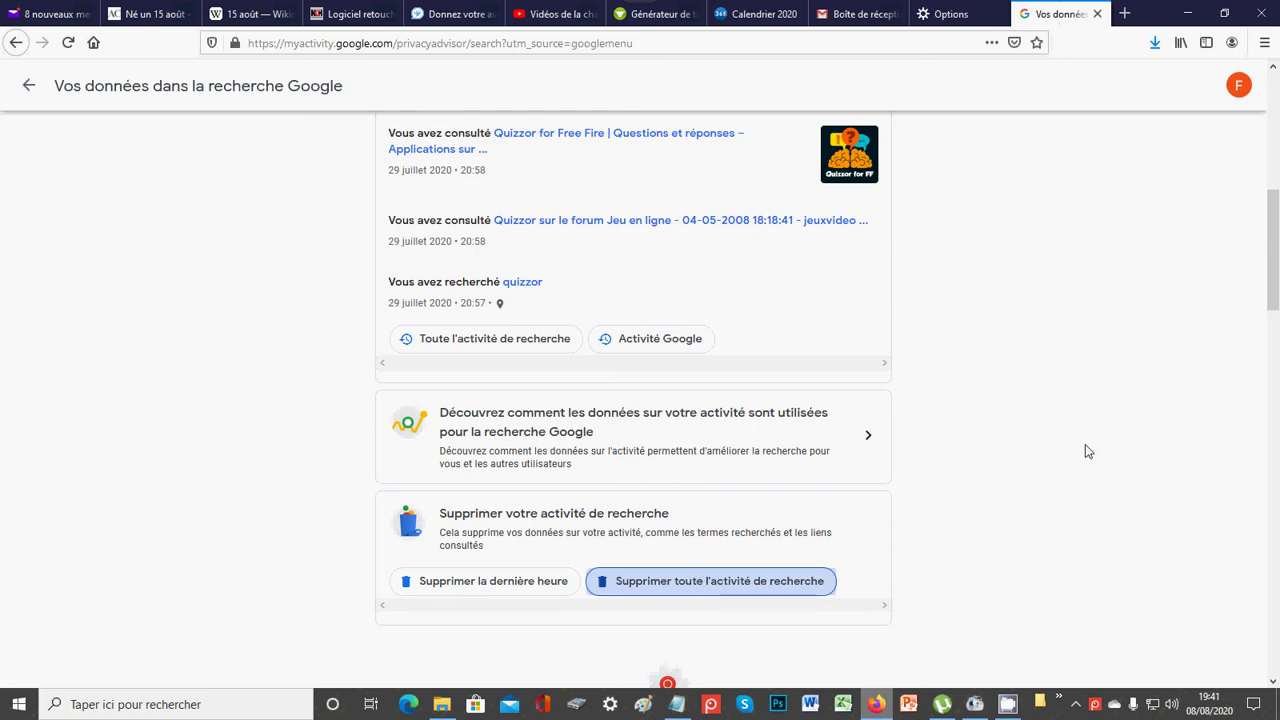
{"action": "scroll", "coordinate": [1023, 451], "scroll_direction": "down", "scroll_amount": 4}
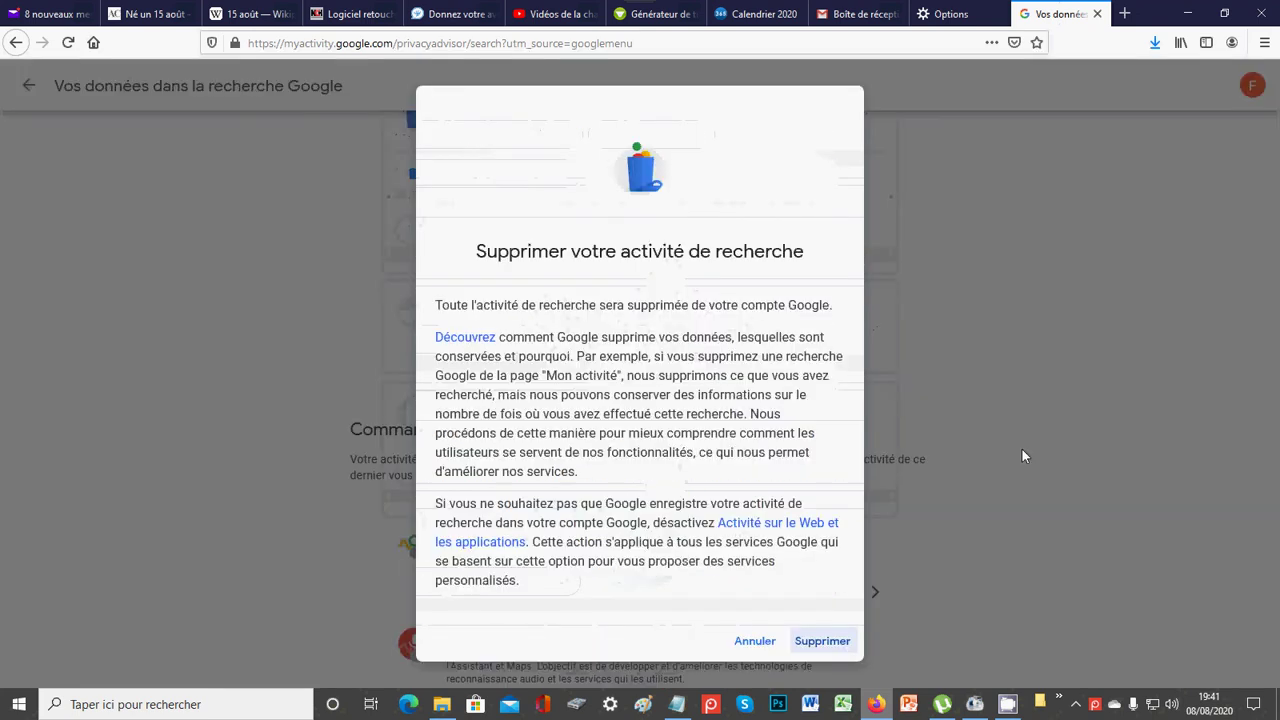
{"action": "left_click", "coordinate": [818, 645]}
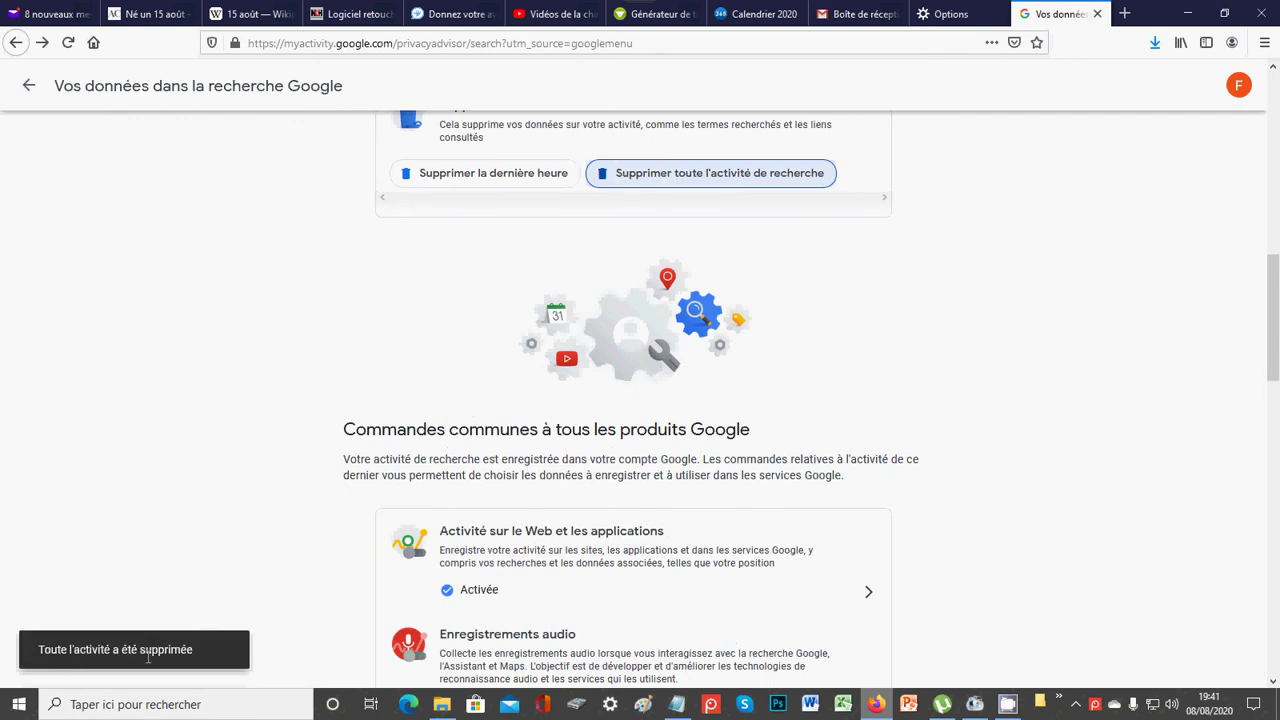
{"action": "scroll", "coordinate": [850, 460], "scroll_direction": "up", "scroll_amount": 5}
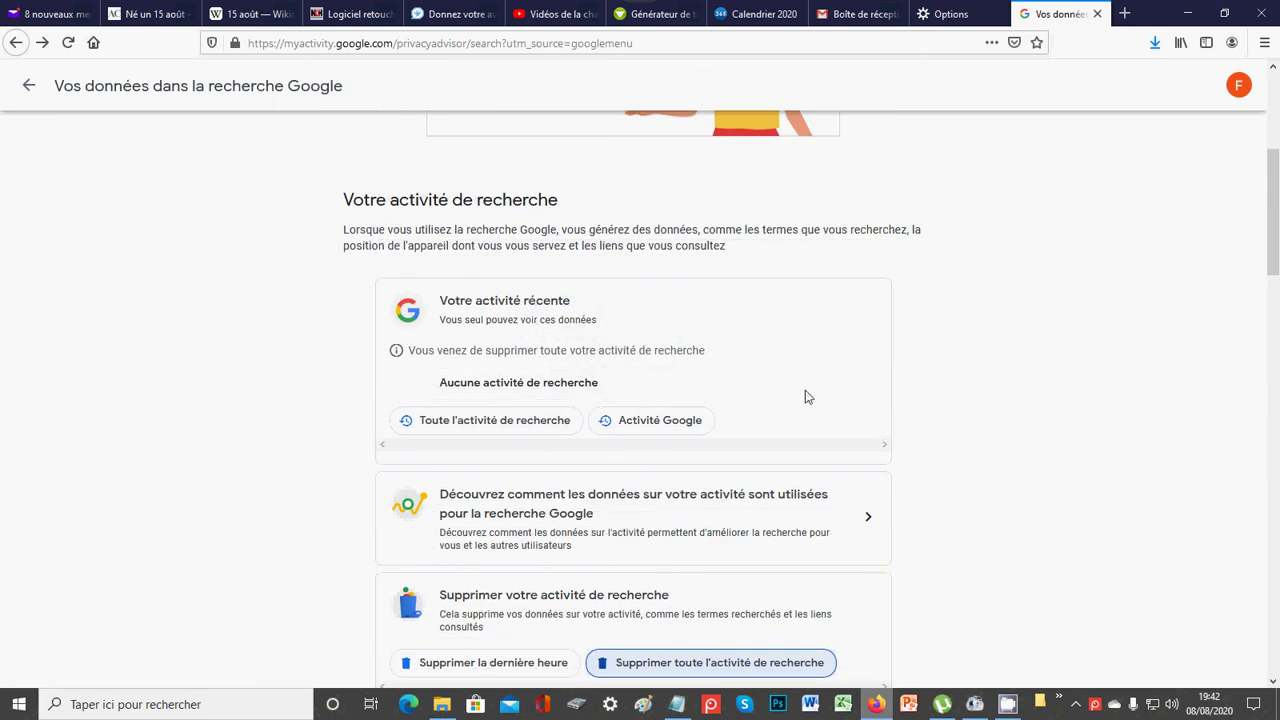
{"action": "scroll", "coordinate": [543, 440], "scroll_direction": "up", "scroll_amount": 3}
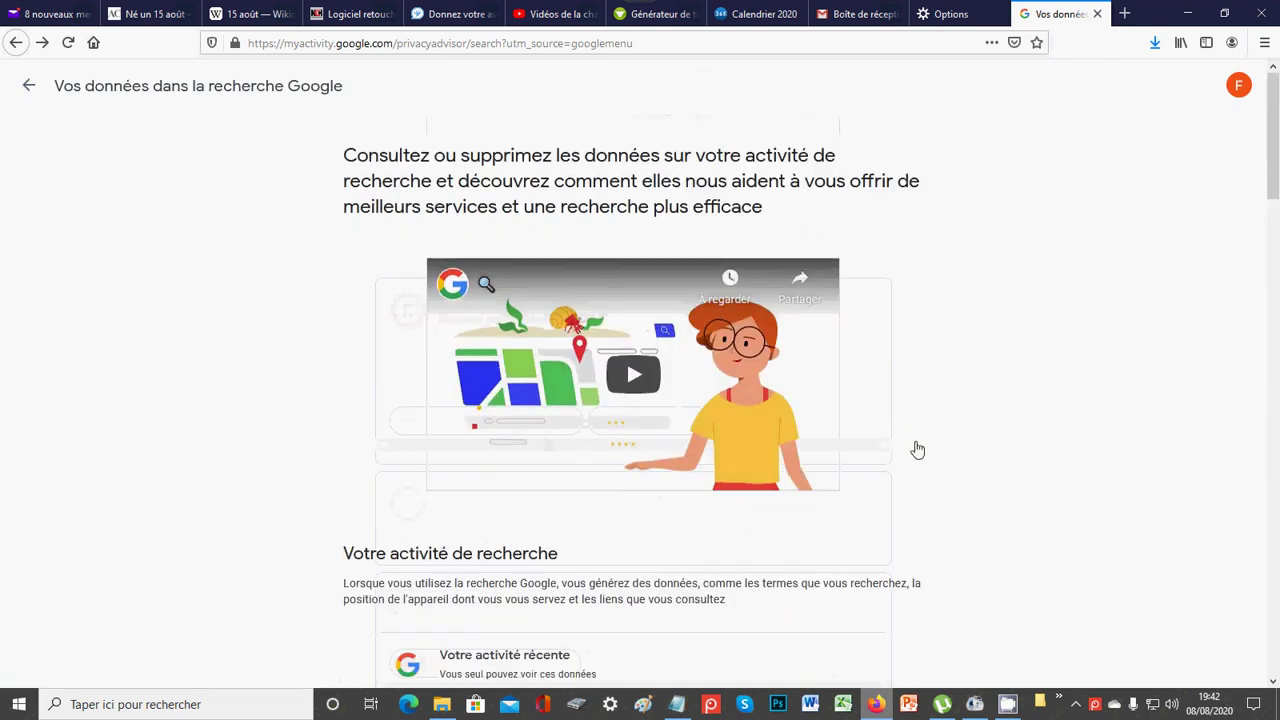
{"action": "scroll", "coordinate": [918, 449], "scroll_direction": "down", "scroll_amount": 5}
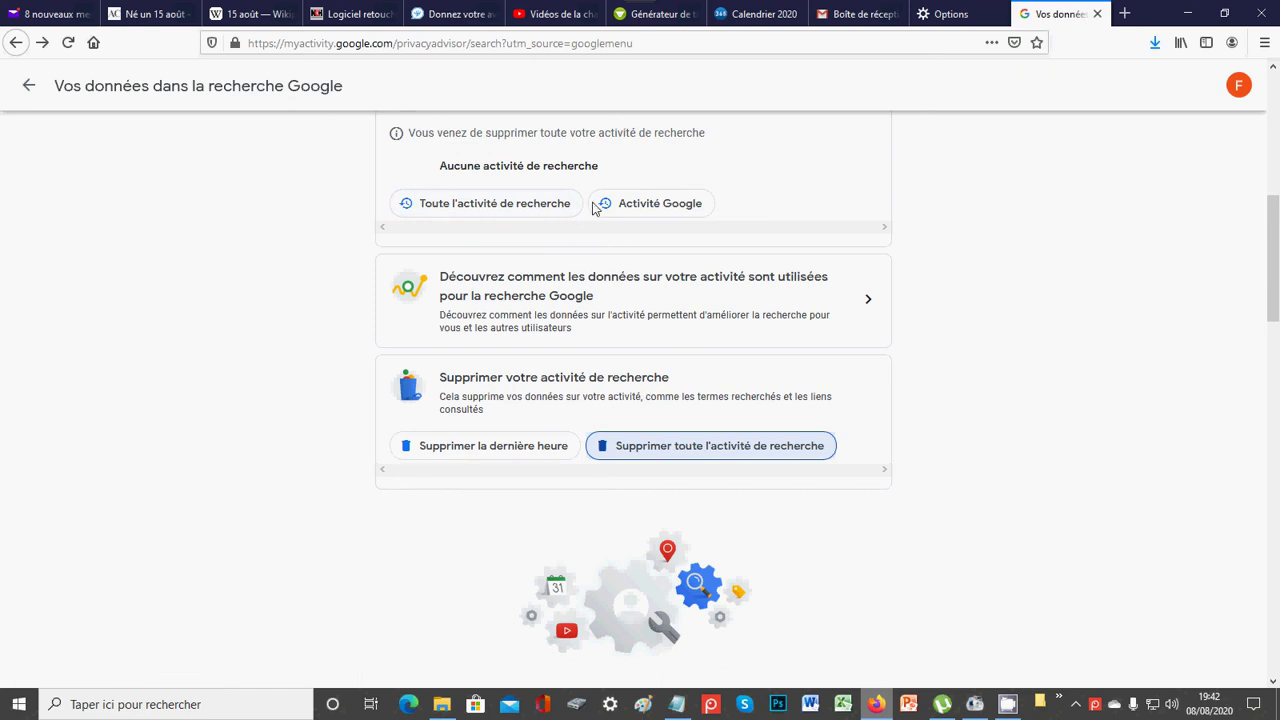
- Return to the search results, open "Aide sur la recherche", look through its popular articles and help topics, then leave the page
{"action": "left_click", "coordinate": [15, 45]}
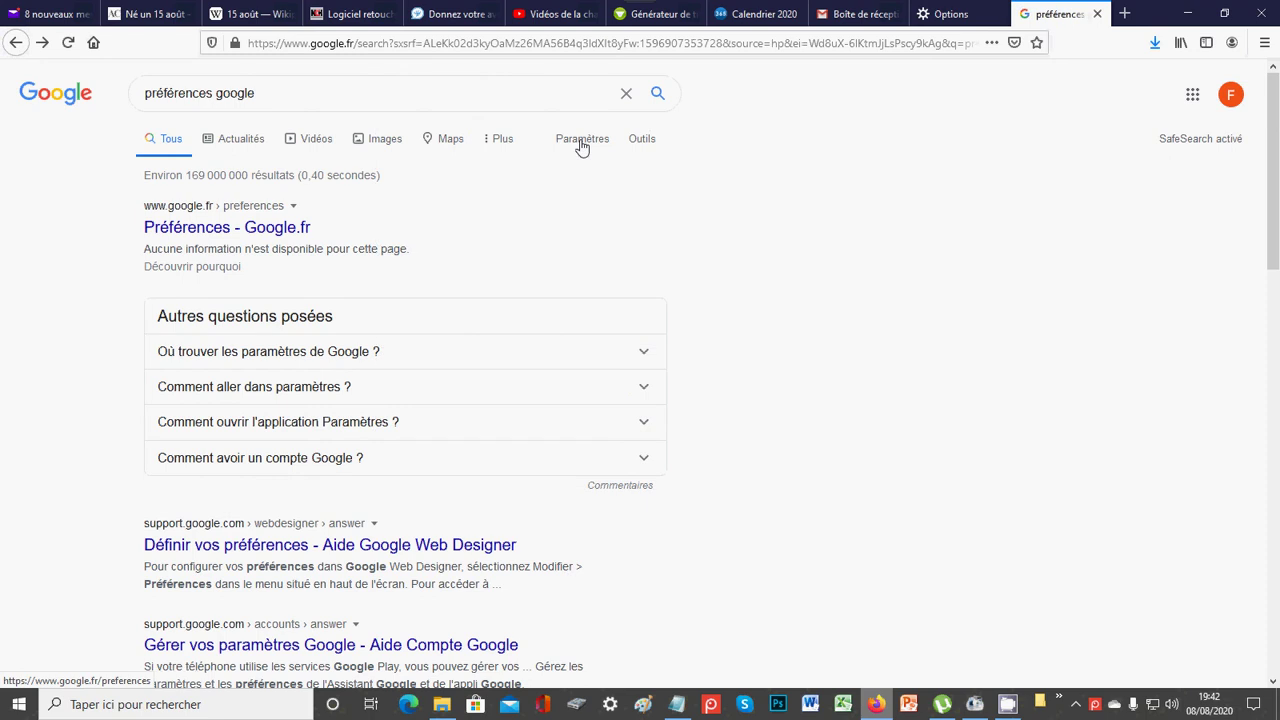
{"action": "left_click", "coordinate": [582, 142]}
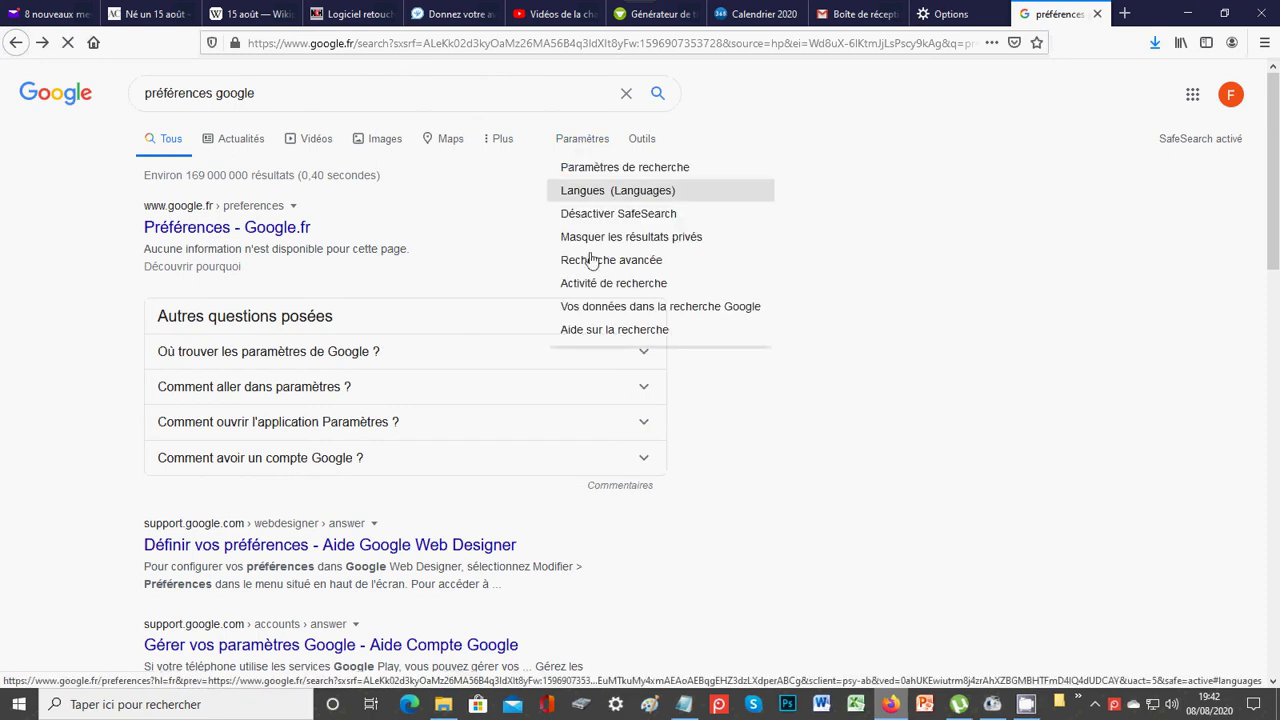
{"action": "left_click", "coordinate": [603, 337]}
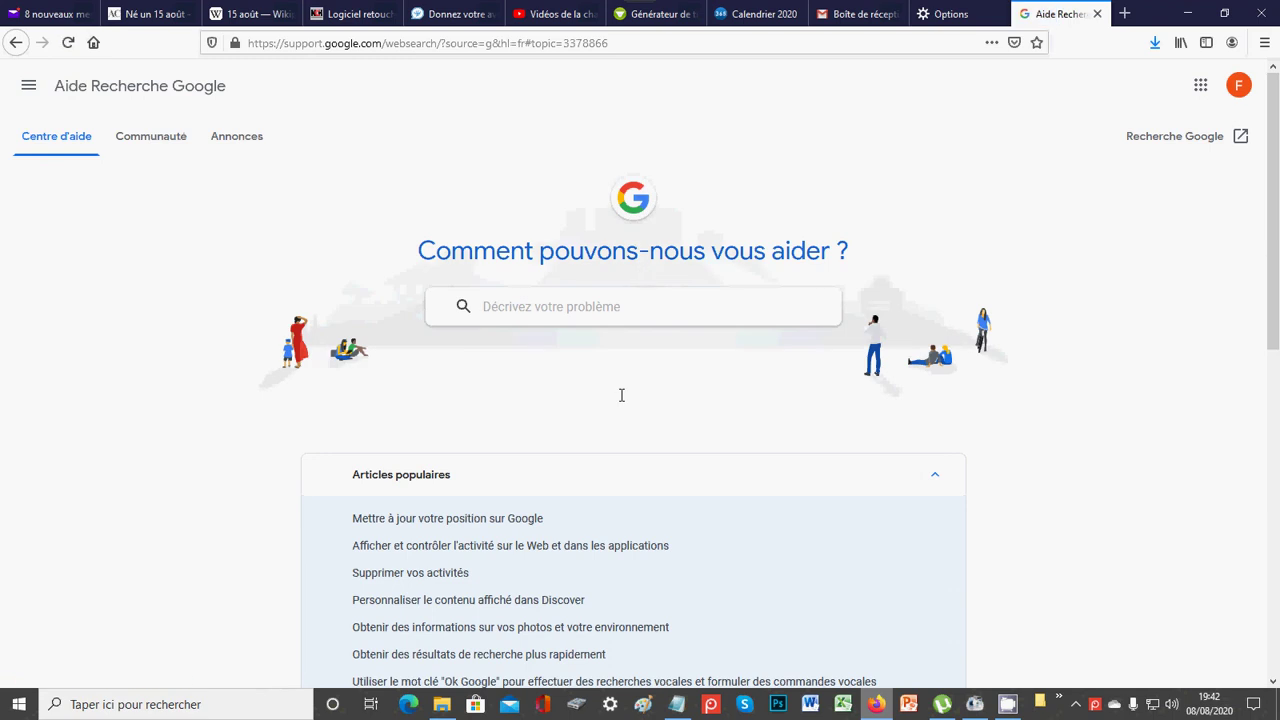
{"action": "scroll", "coordinate": [374, 294], "scroll_direction": "down", "scroll_amount": 5}
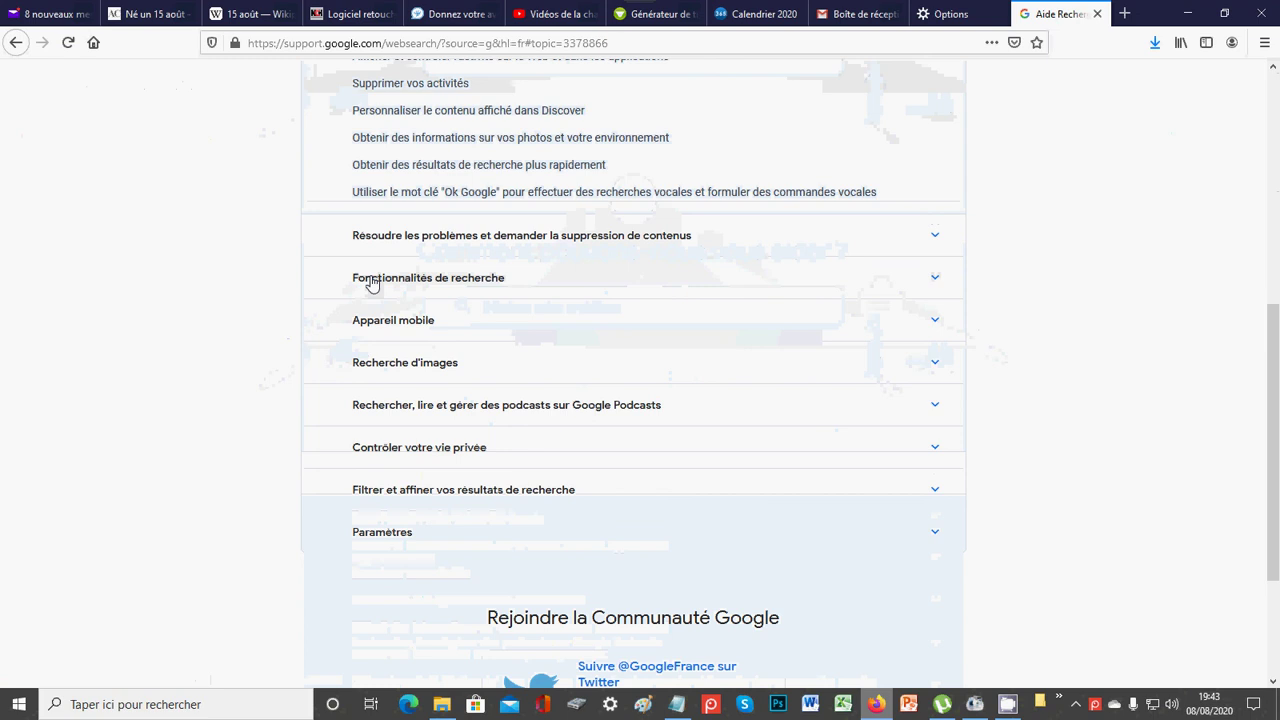
{"action": "scroll", "coordinate": [760, 191], "scroll_direction": "up", "scroll_amount": 4}
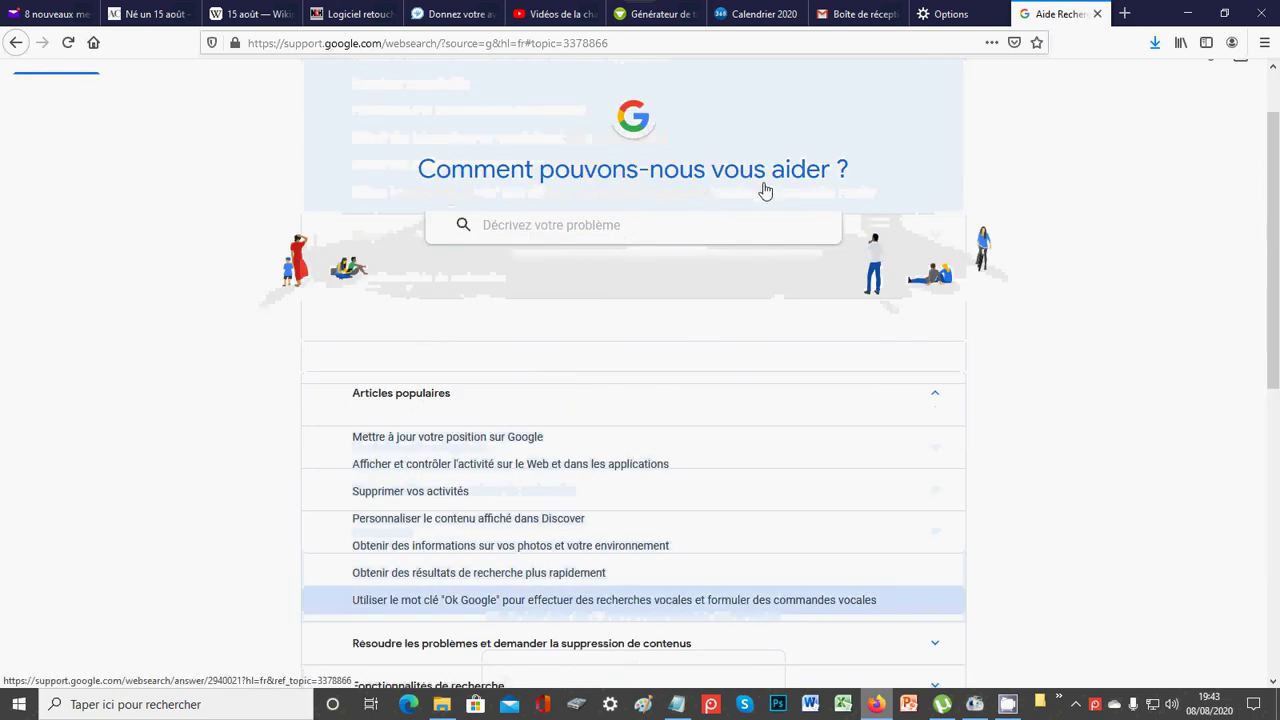
{"action": "left_click", "coordinate": [43, 64]}
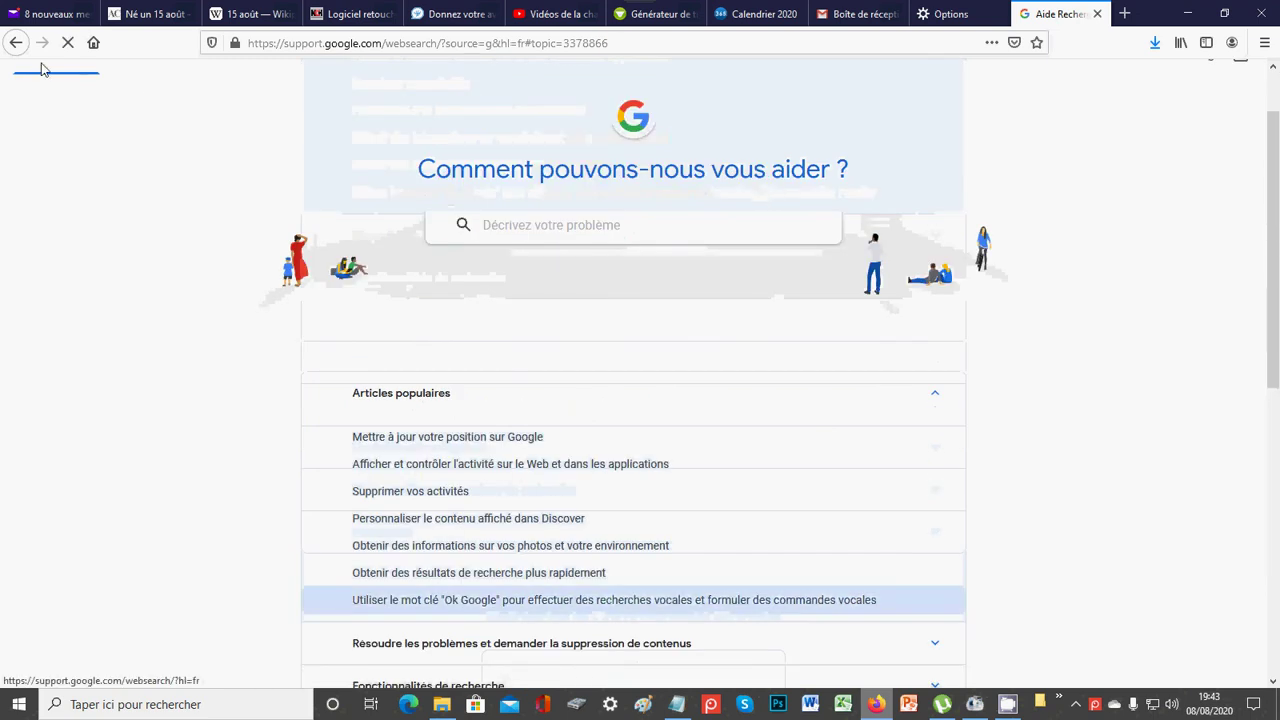